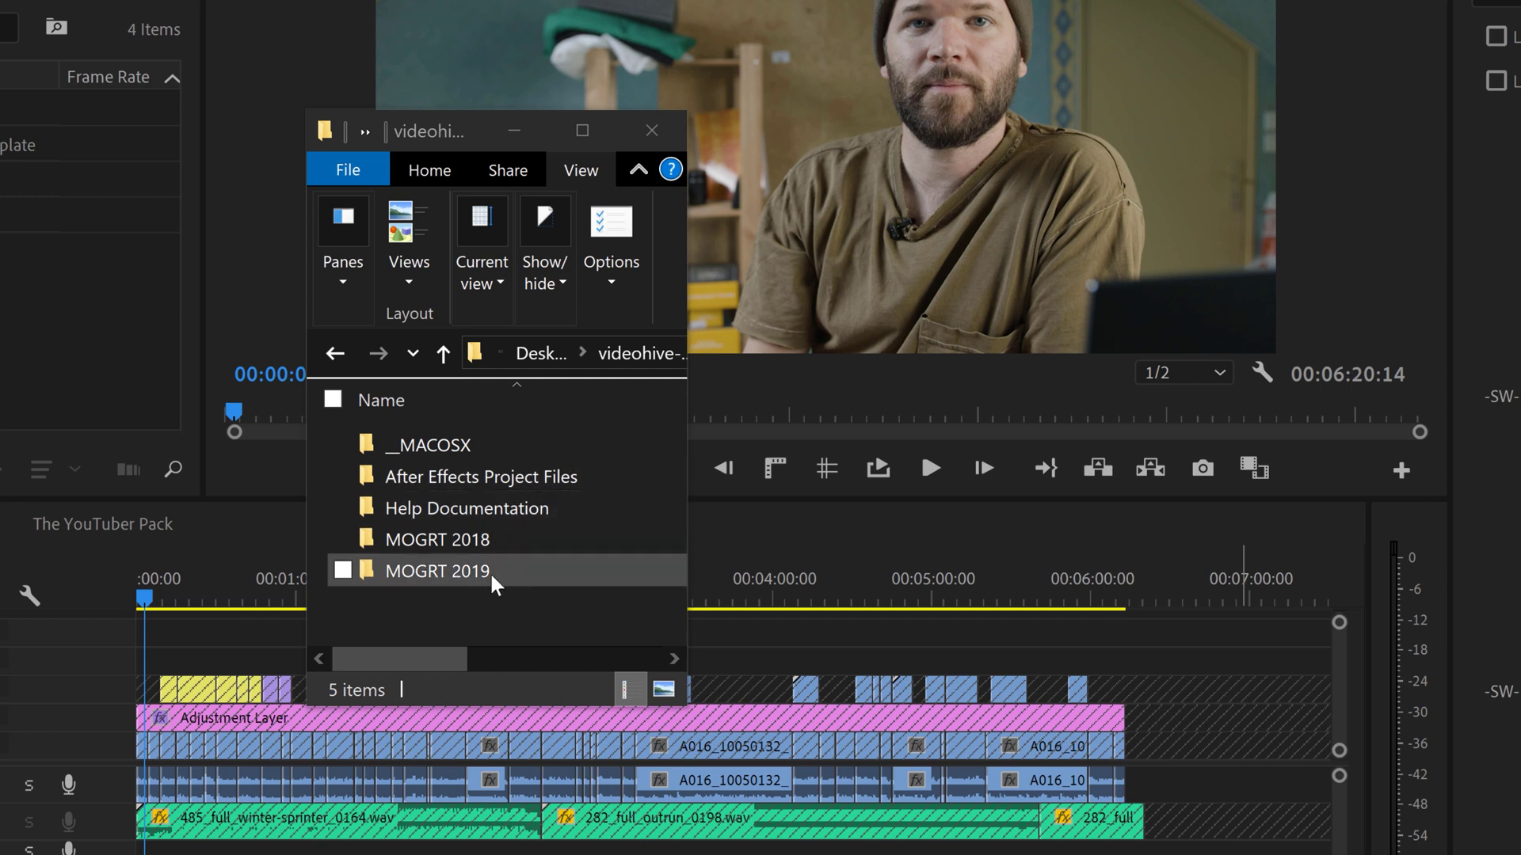
Step: Open the MOGRT 2019 folder and move the Explorer window to the upper left
double_click(417, 572)
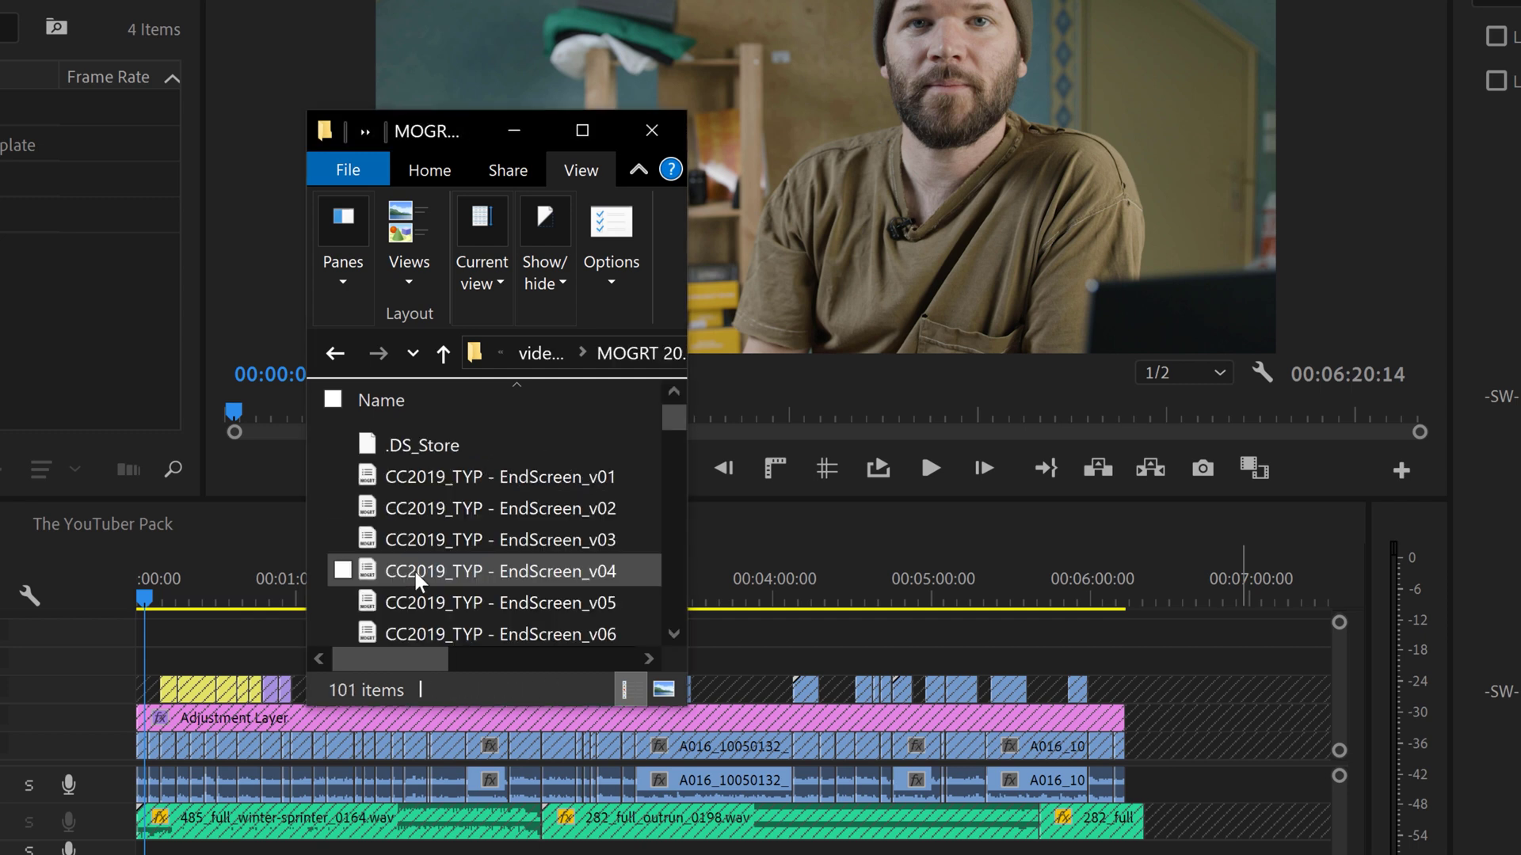
left_click_drag(467, 146, 214, 49)
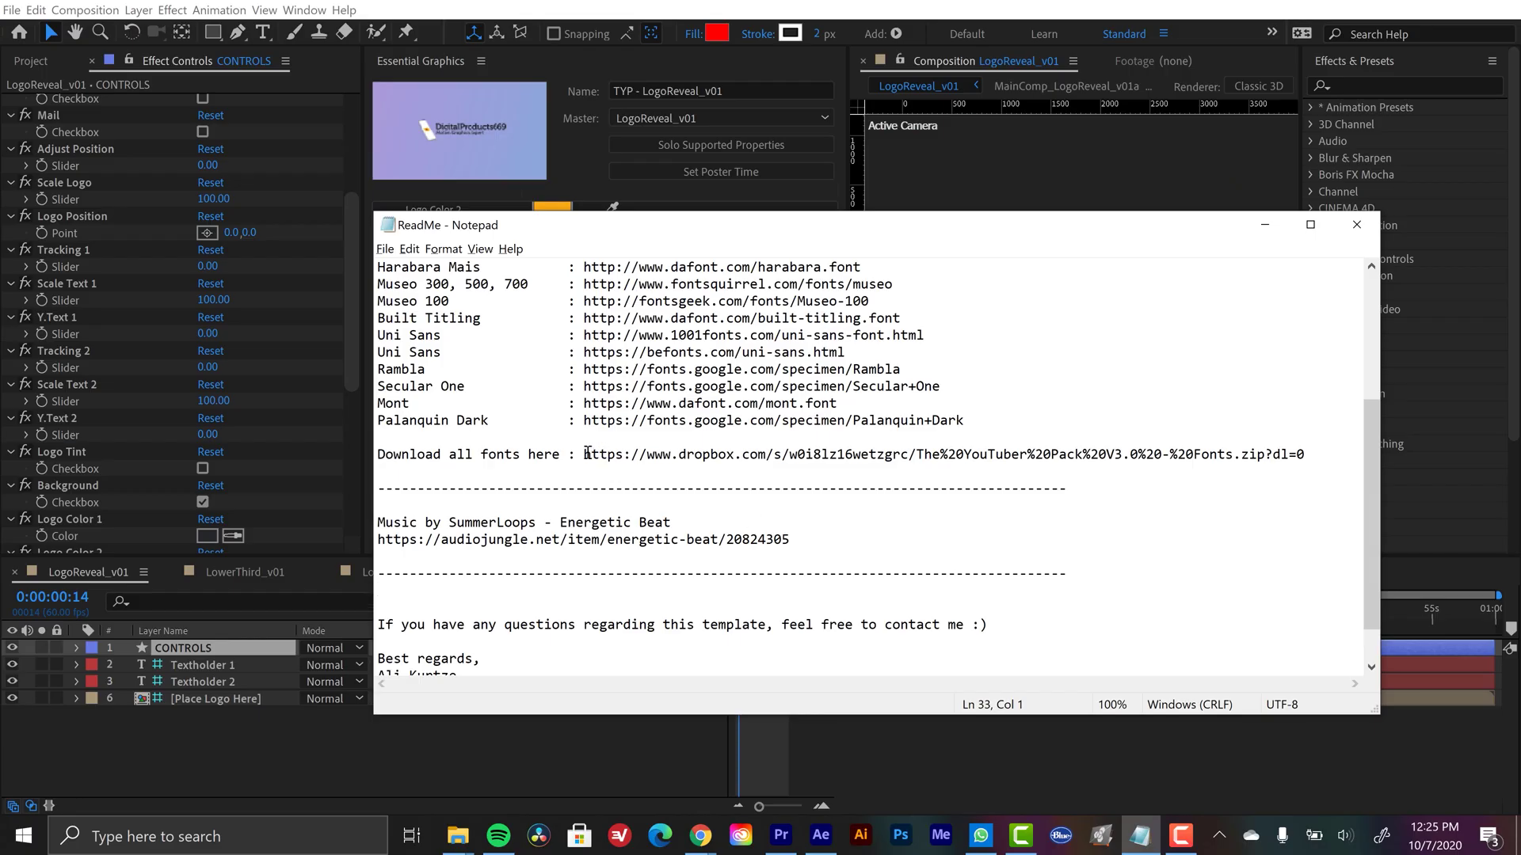
Step: Select the Dropbox download-all-fonts link in the ReadMe, then scroll back to the top
left_click_drag(1230, 438, 1316, 454)
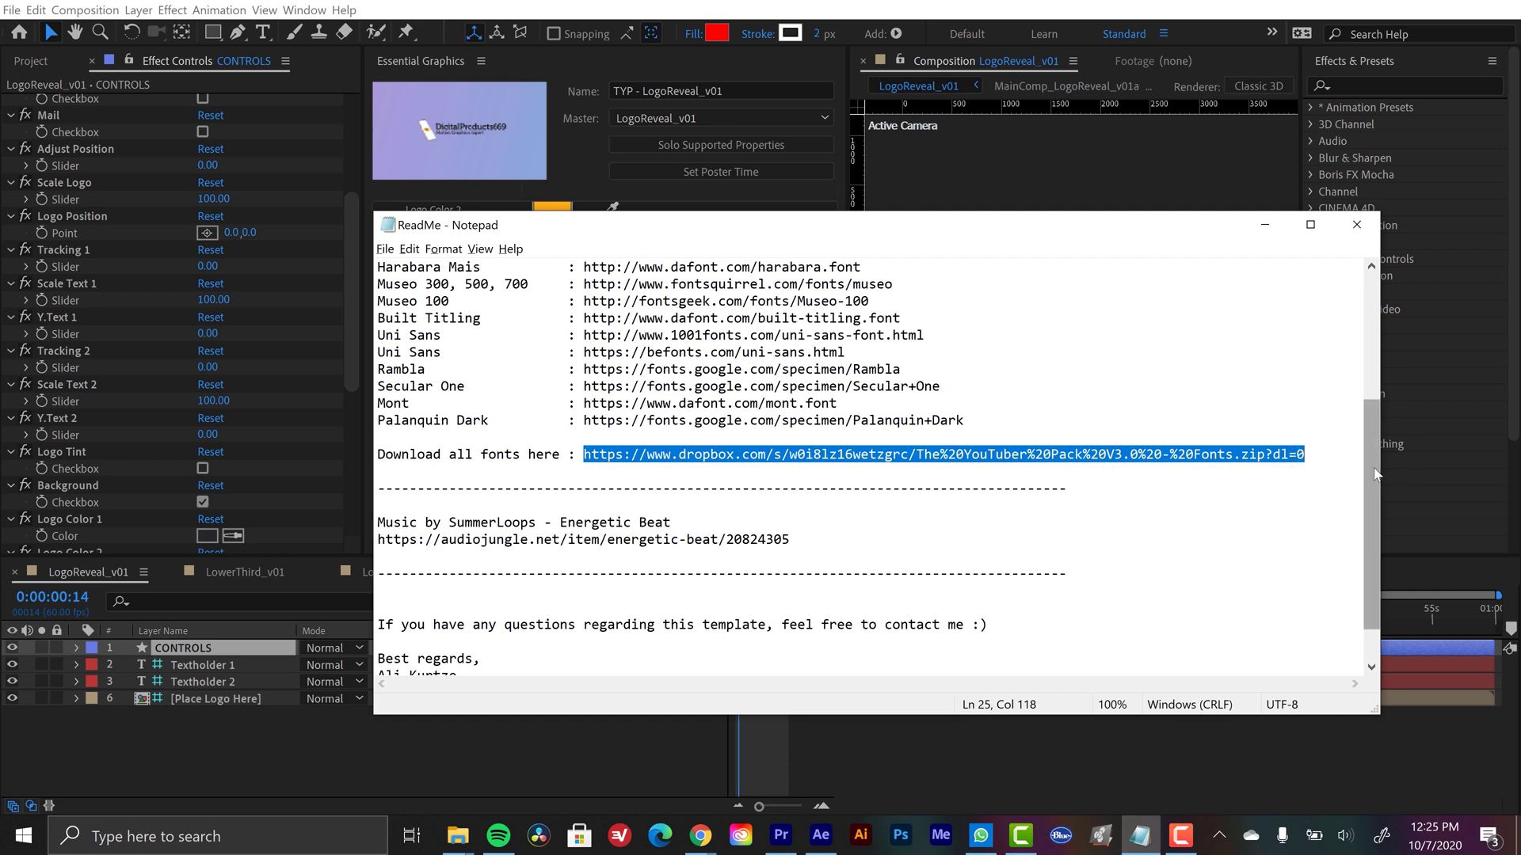
left_click_drag(1371, 467, 1370, 398)
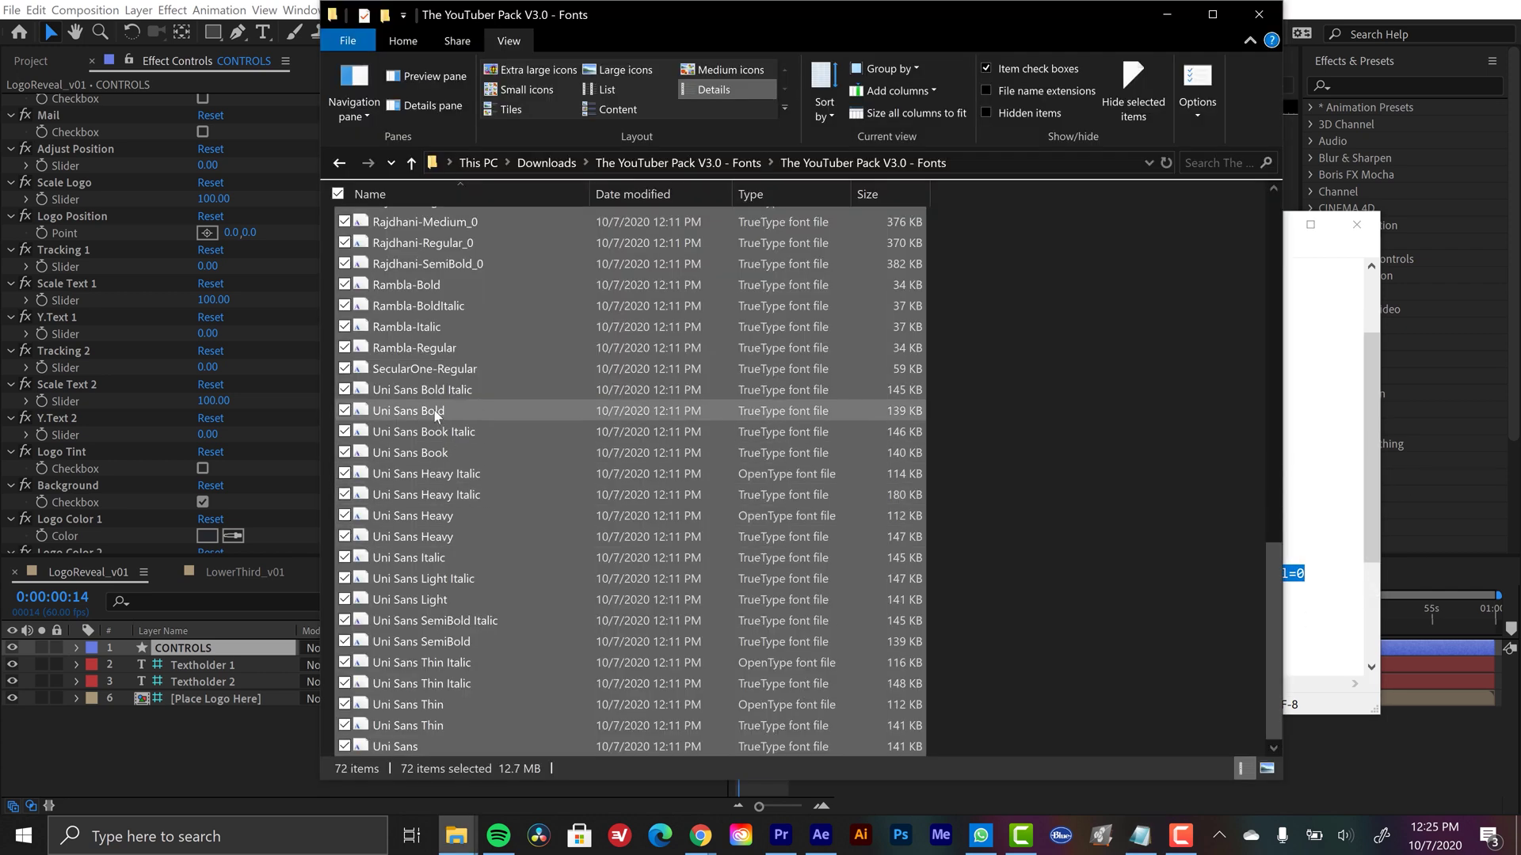
Step: Install all the selected fonts from 'The YouTuber Pack V3.0 - Fonts' folder
right_click(434, 411)
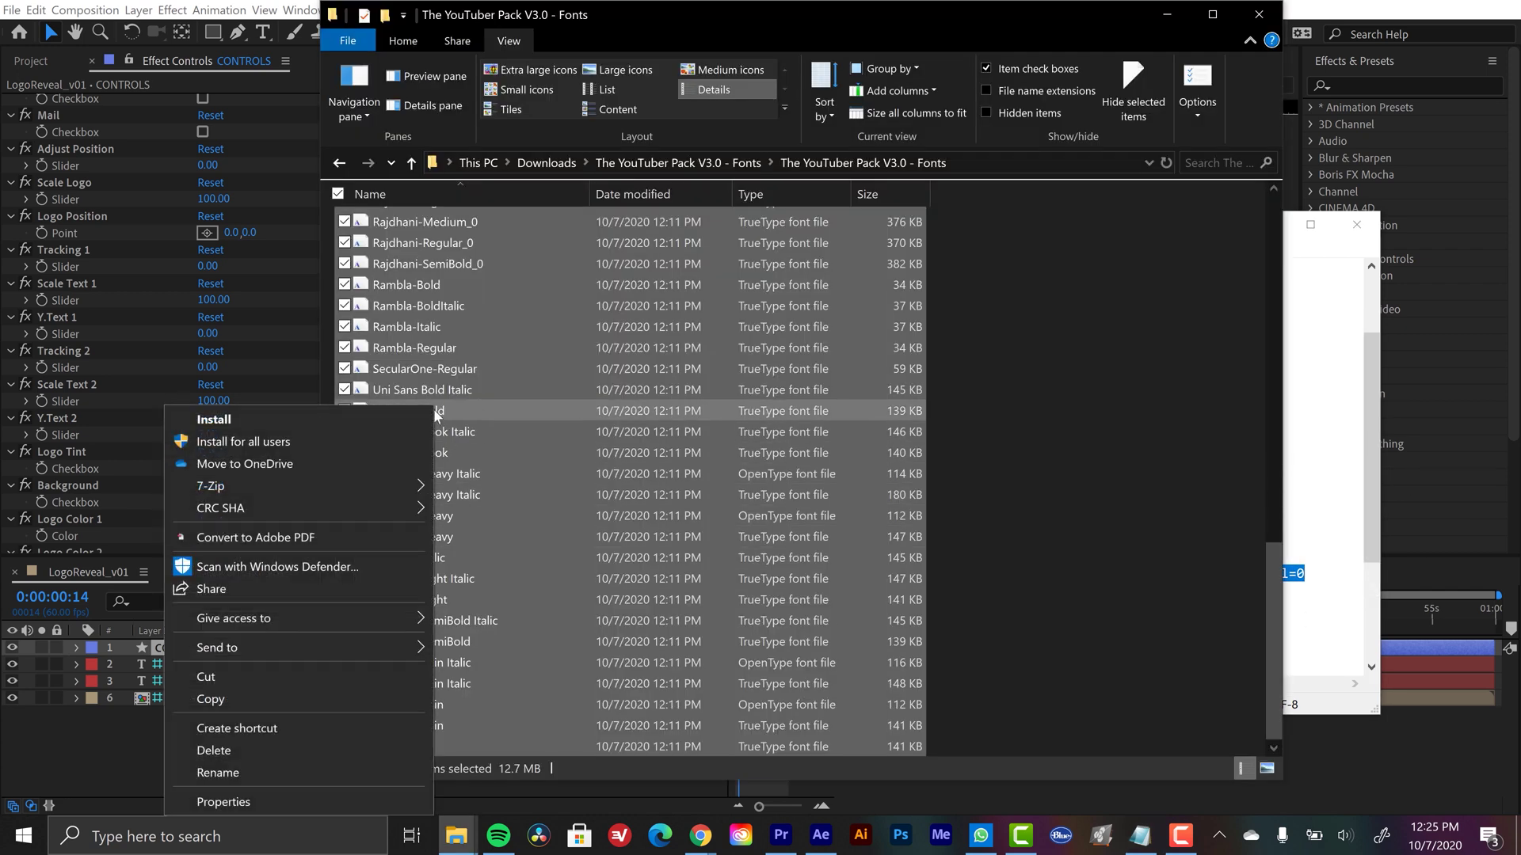
left_click(246, 440)
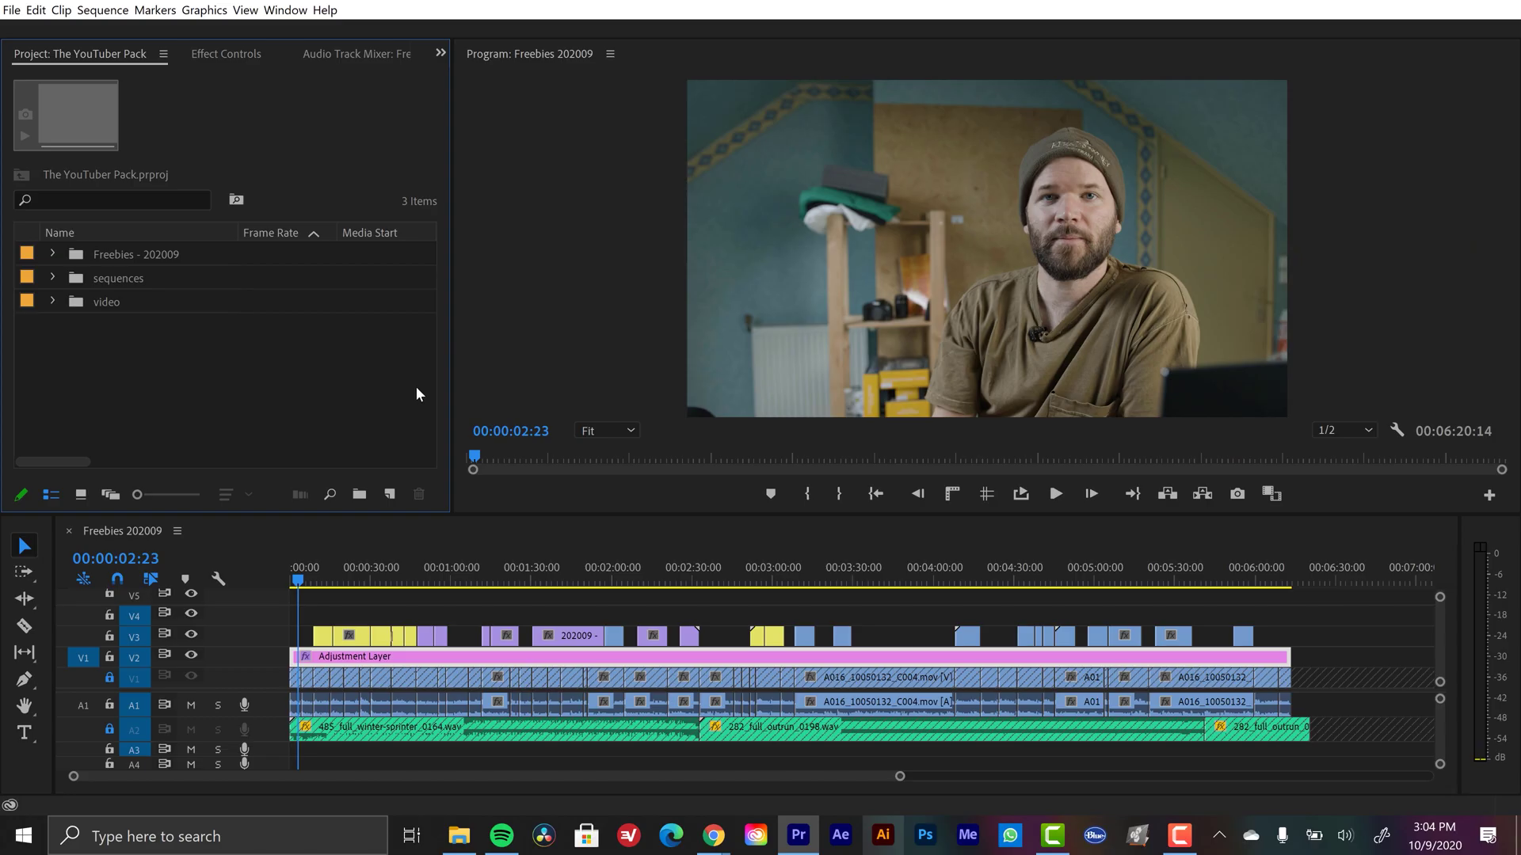
Step: Show Essential Graphics with smaller thumbnails in a wider panel, then begin a Motion Graphics template install
left_click(283, 10)
left_click(364, 301)
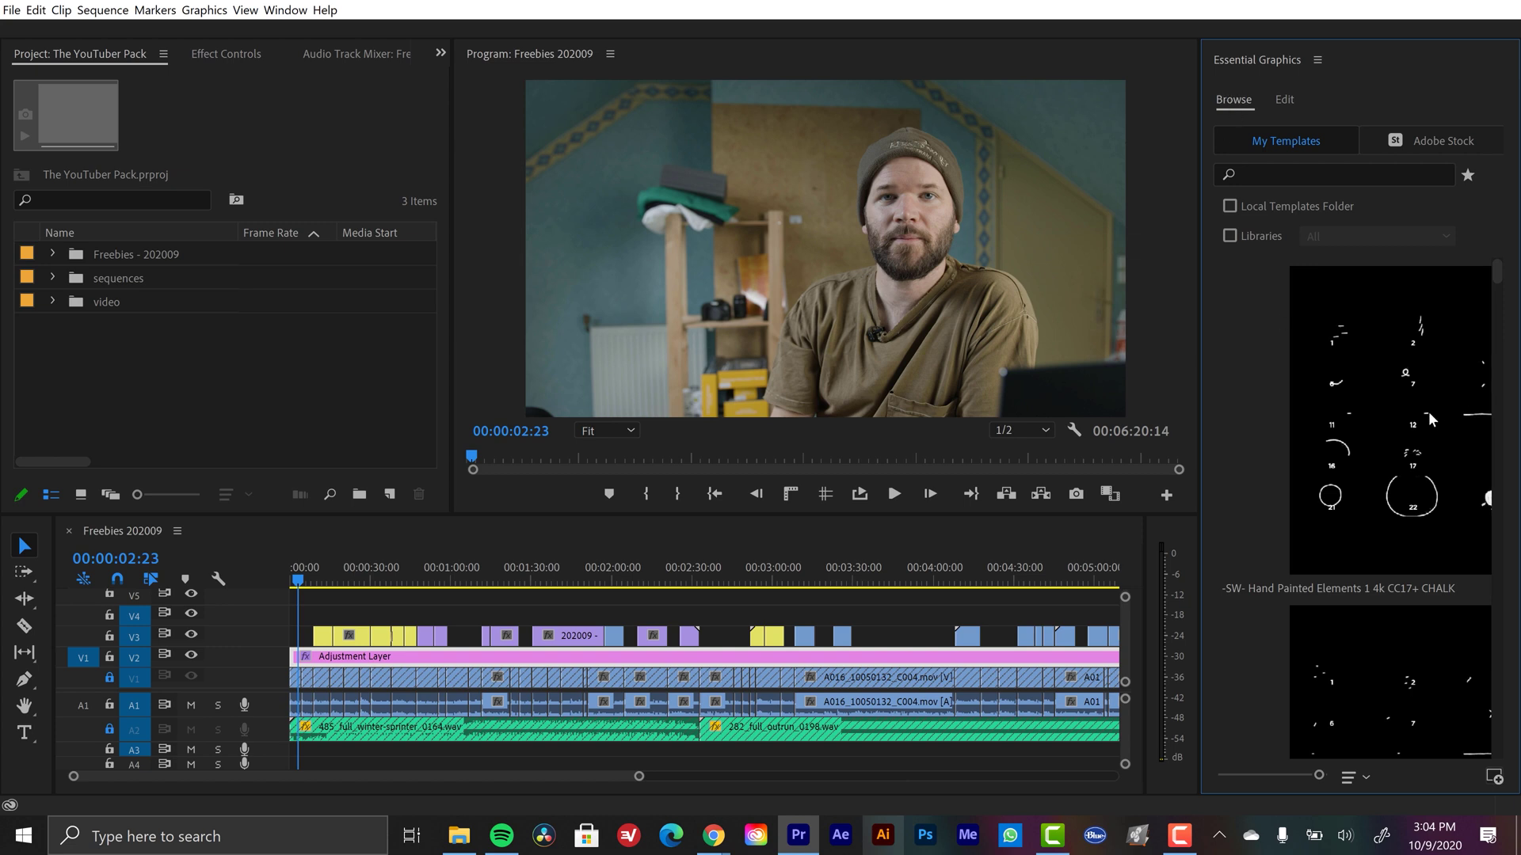
left_click_drag(1313, 773, 1303, 778)
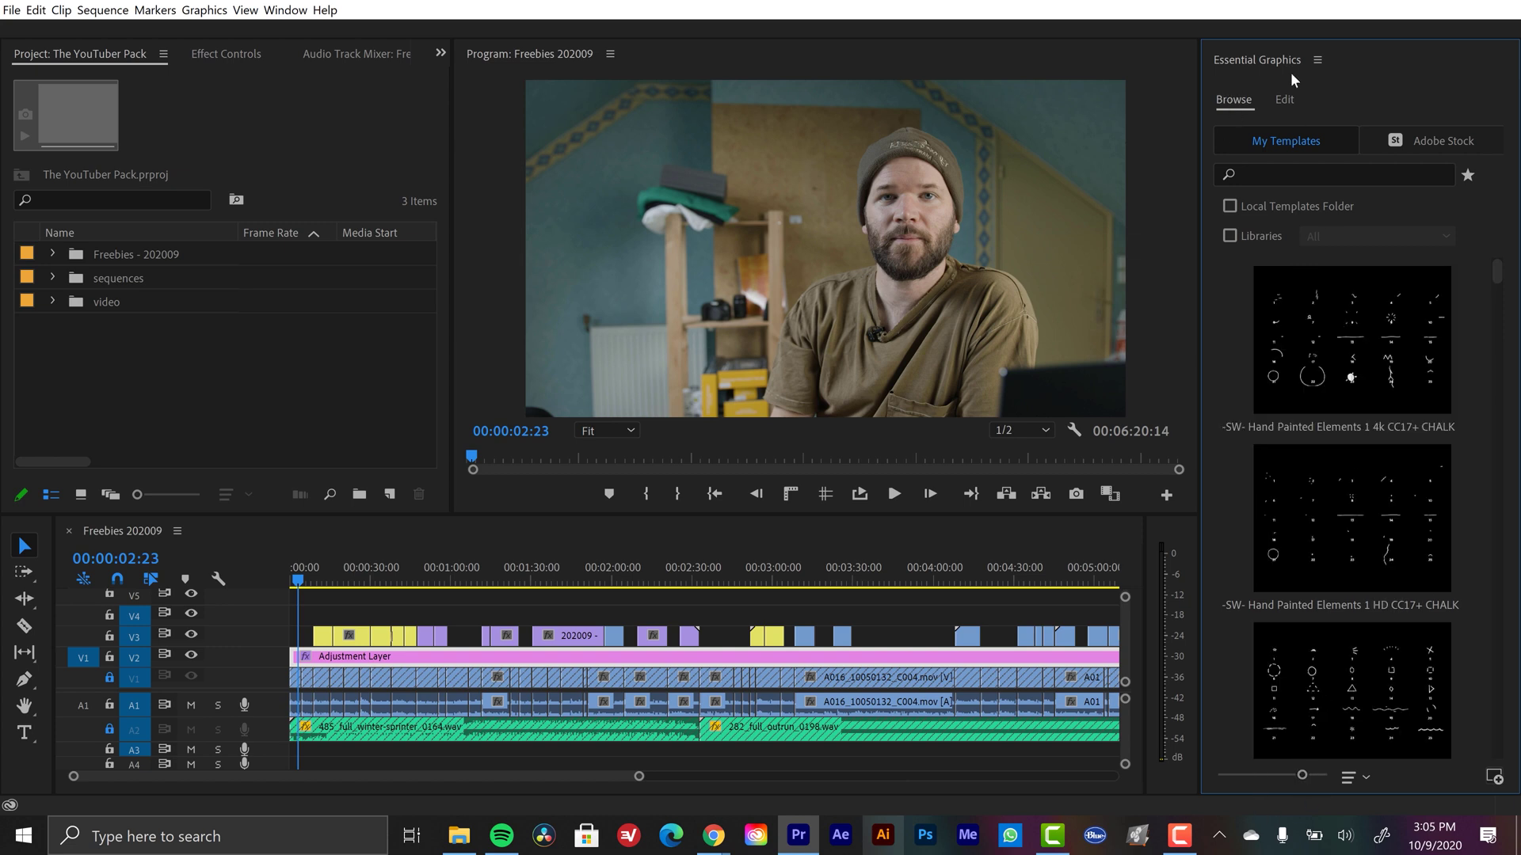
left_click_drag(1198, 221, 1149, 227)
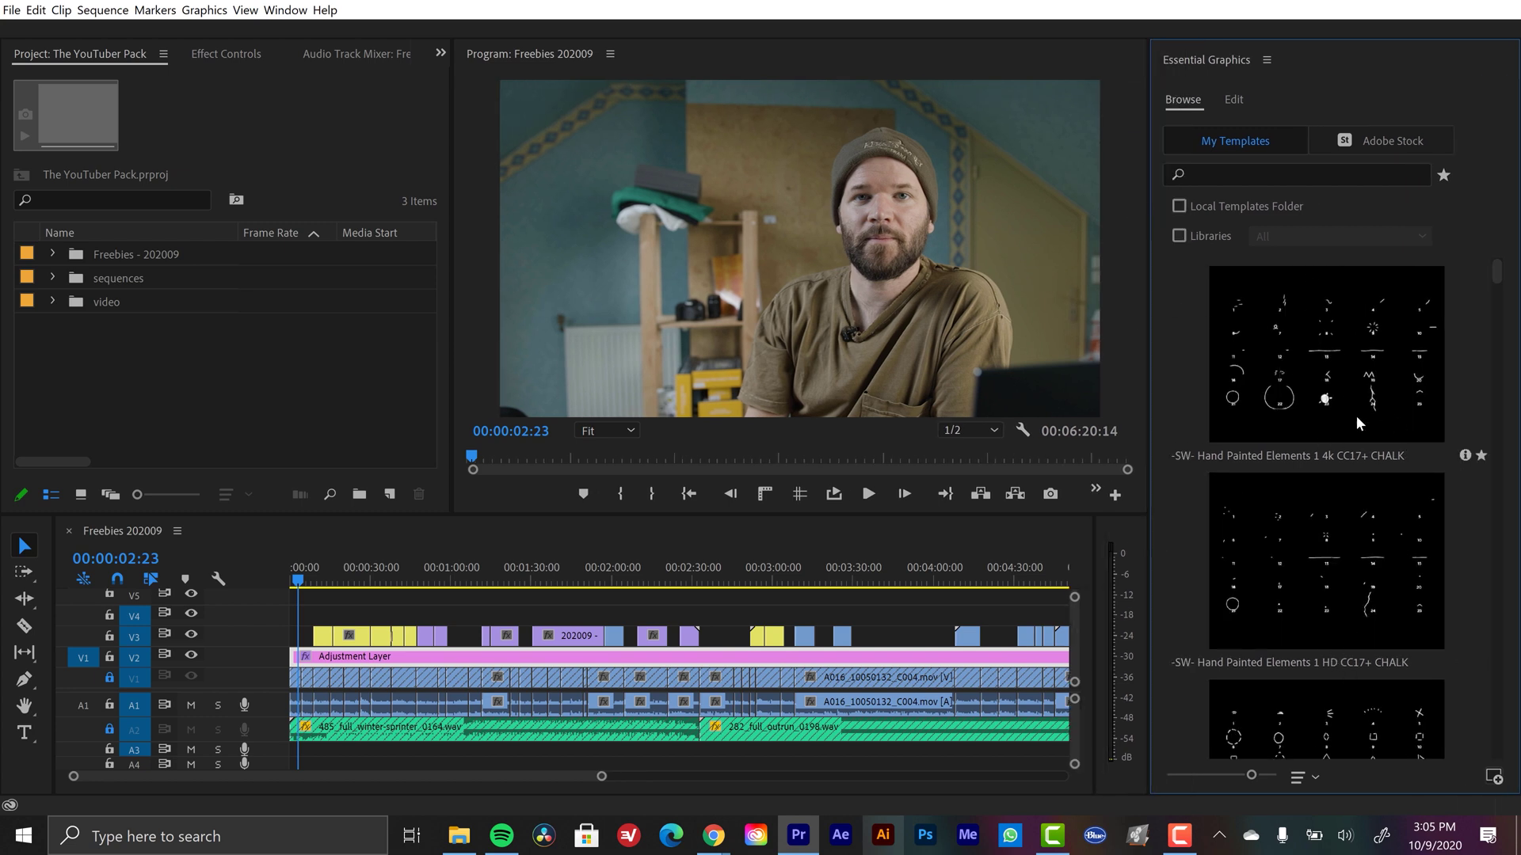
left_click(1496, 779)
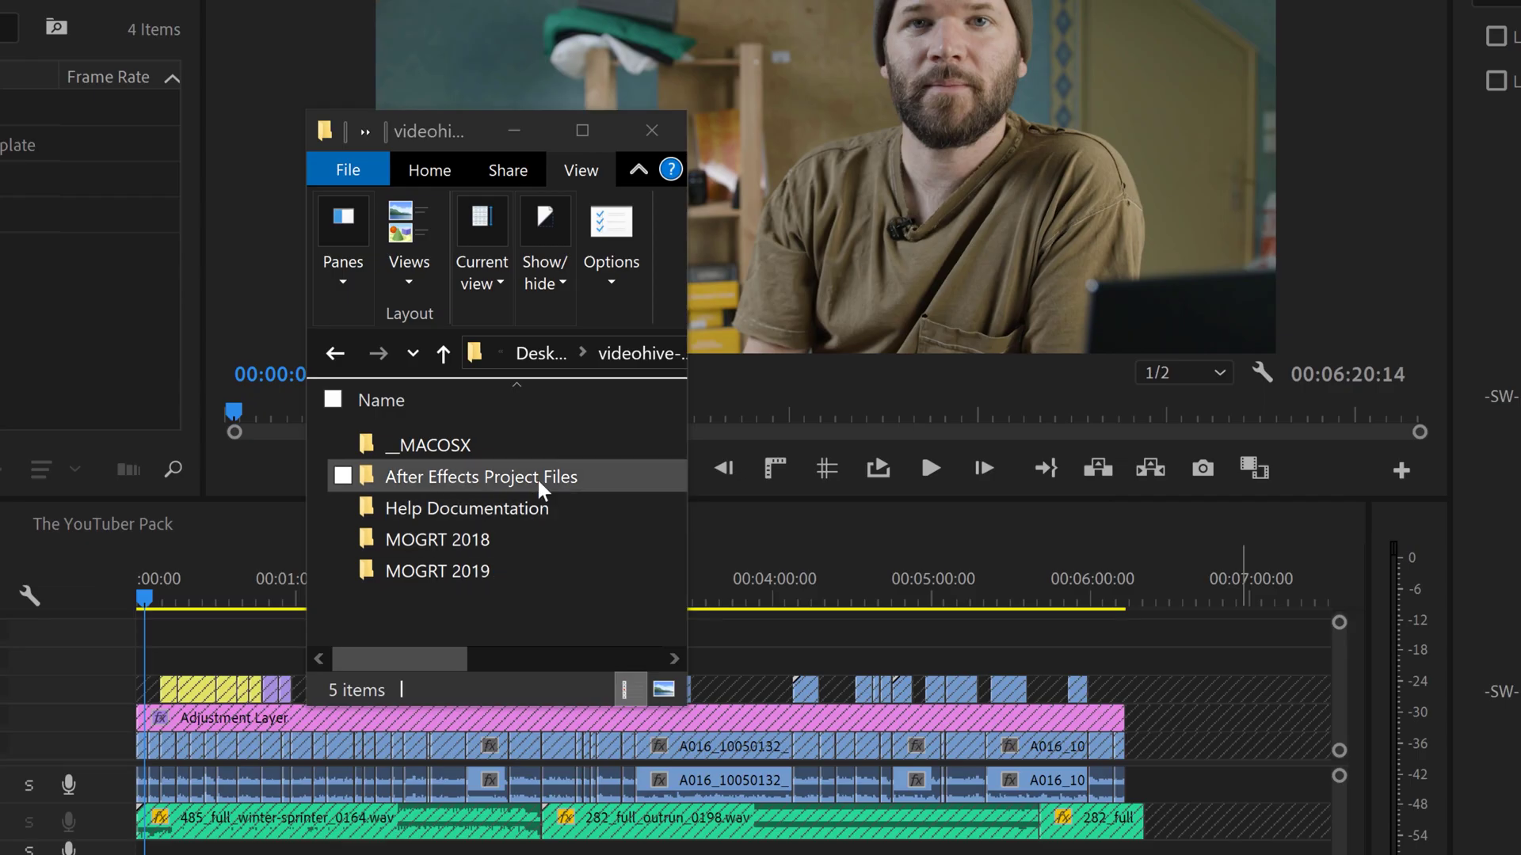
Step: Open the MOGRT 2019 folder and widen the Explorer window to show file types
double_click(417, 582)
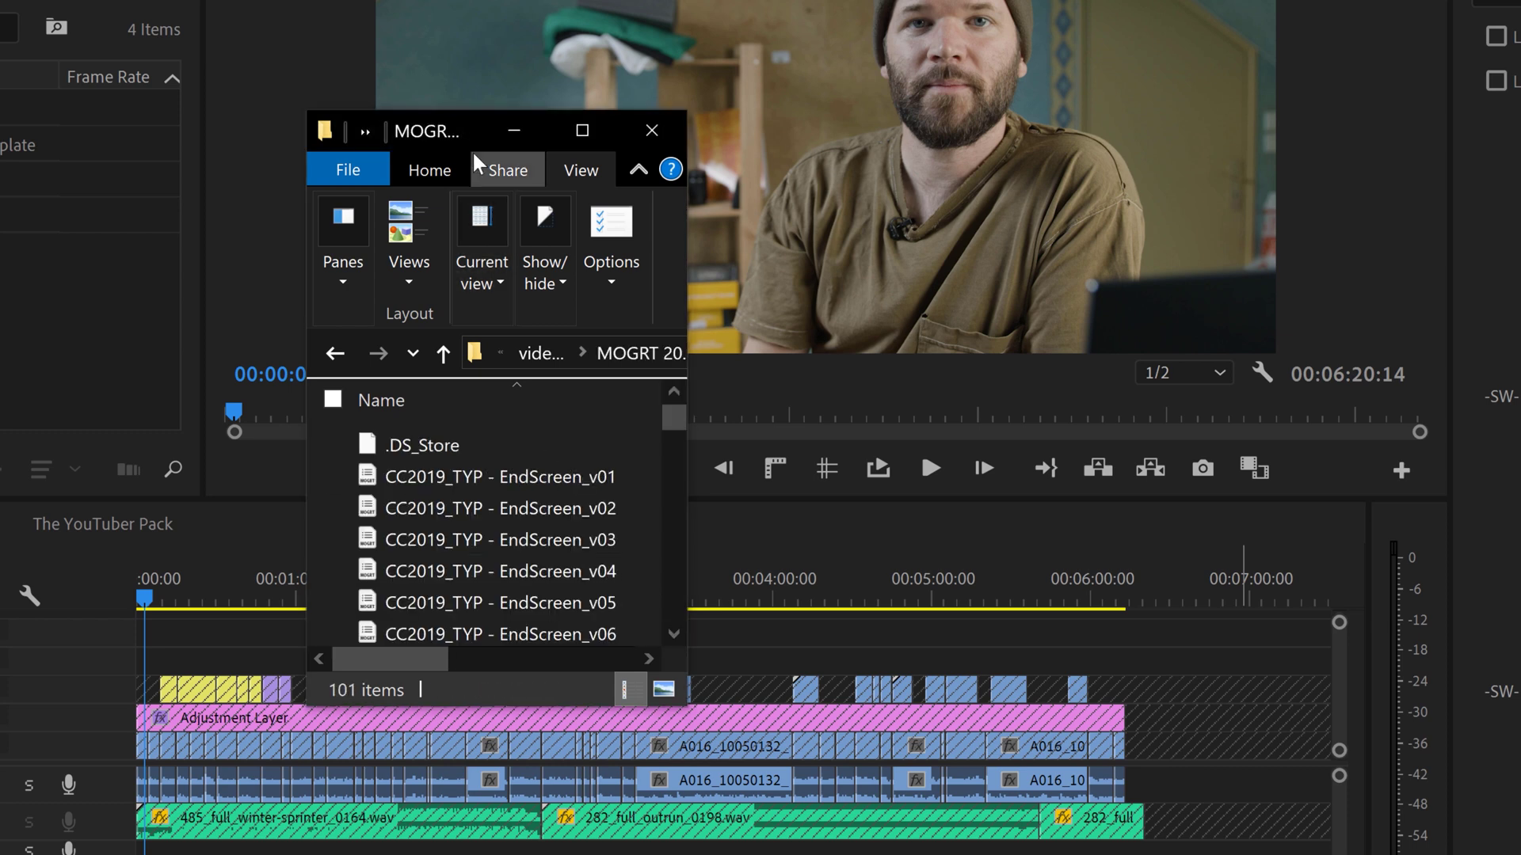
left_click_drag(466, 131, 215, 35)
left_click_drag(433, 383, 800, 383)
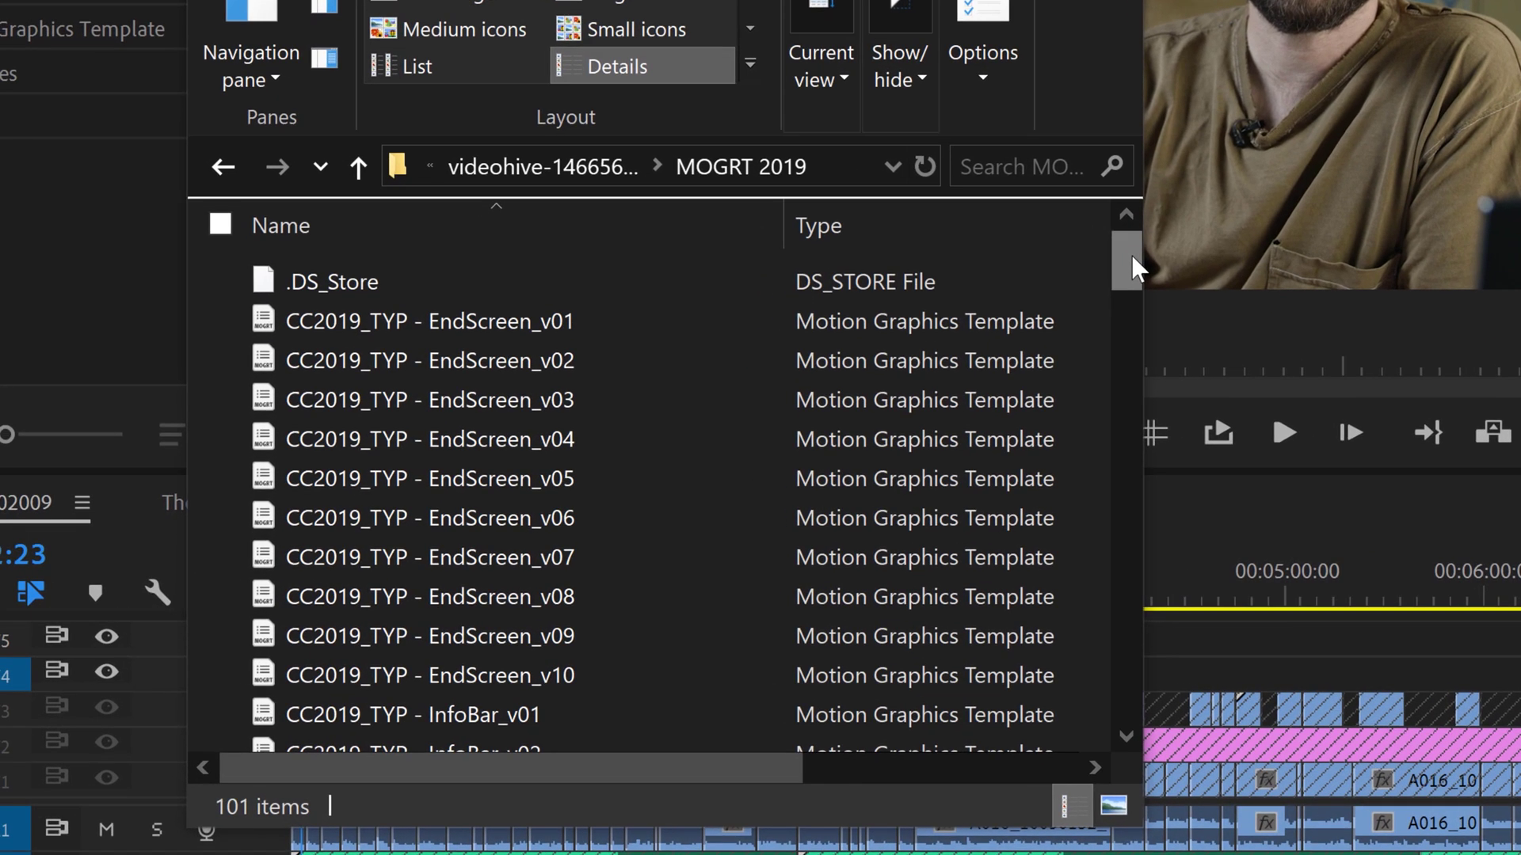
mouse_move(1131, 255)
left_mouse_down()
mouse_move(1138, 717)
mouse_move(1125, 231)
left_mouse_up()
Step: Select every file except .DS_Store and drop them into the Essential Graphics library
key("ctrl+a")
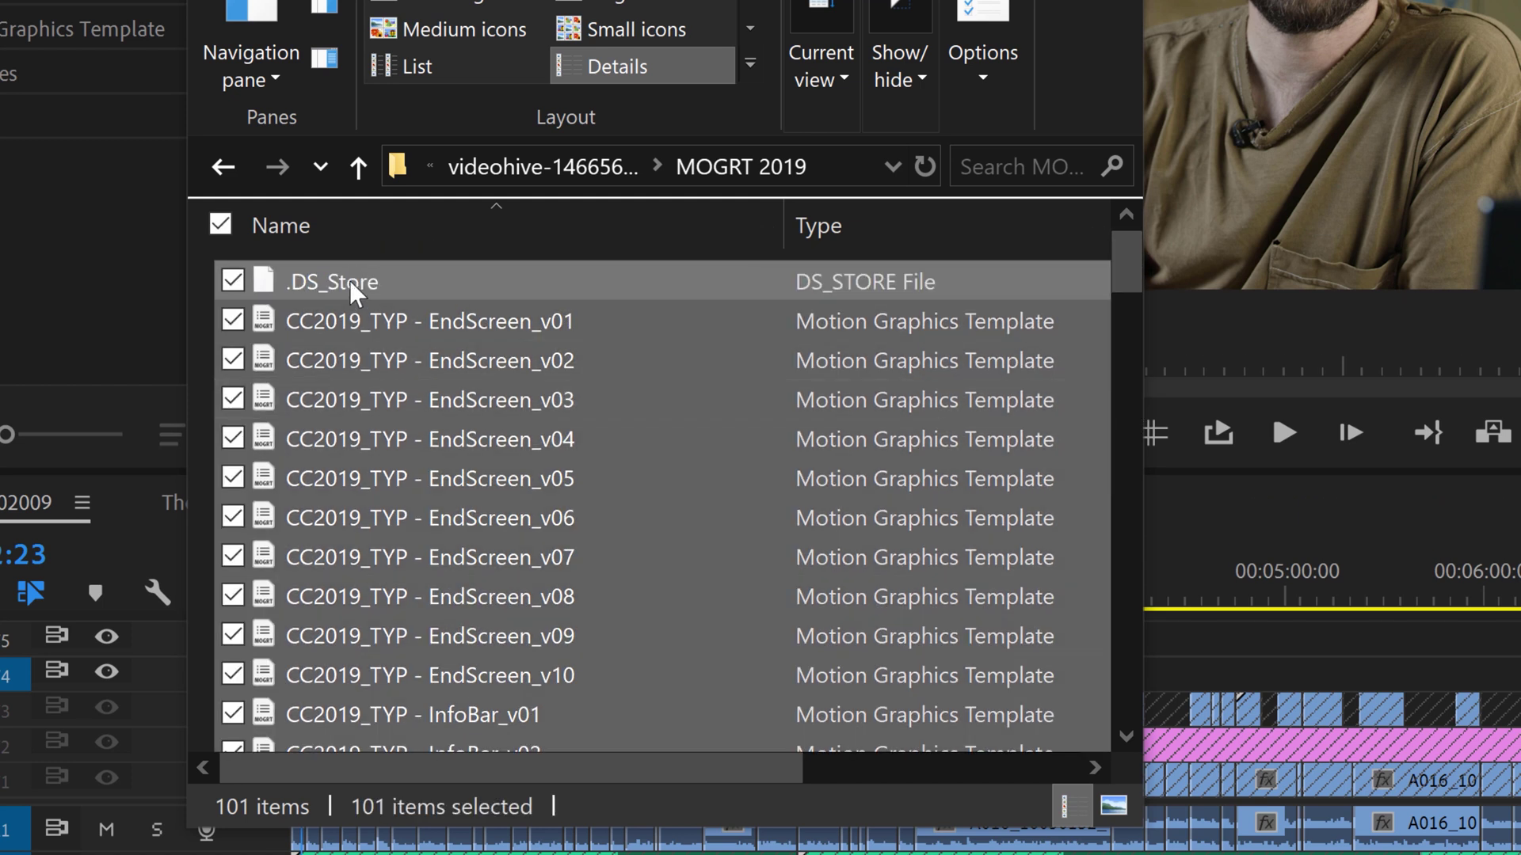
left_click(353, 285, "ctrl")
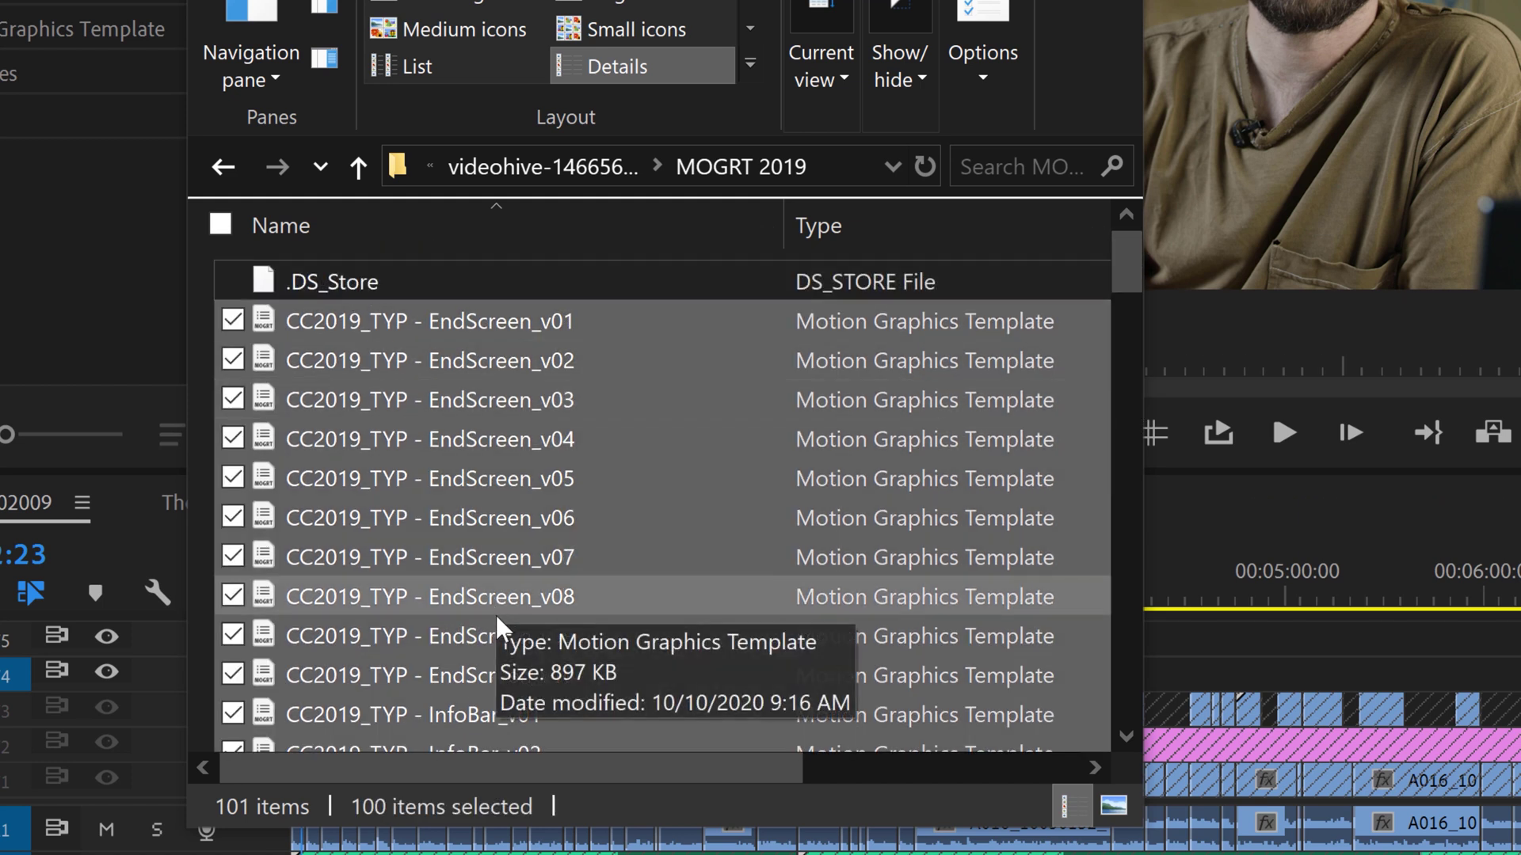
scroll(507, 600, "down", 1)
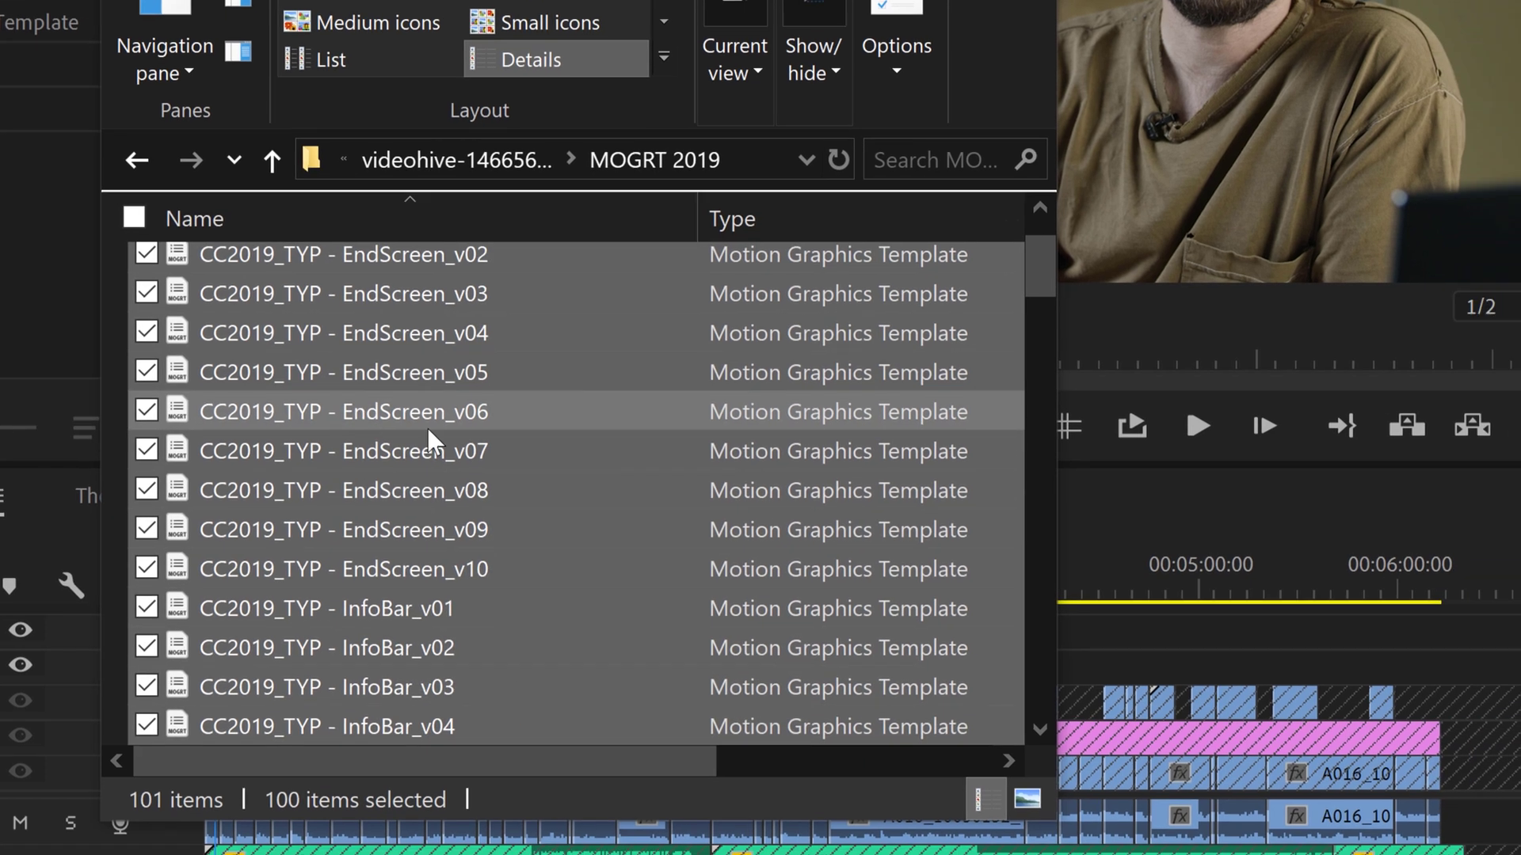
left_click_drag(515, 427, 1520, 551)
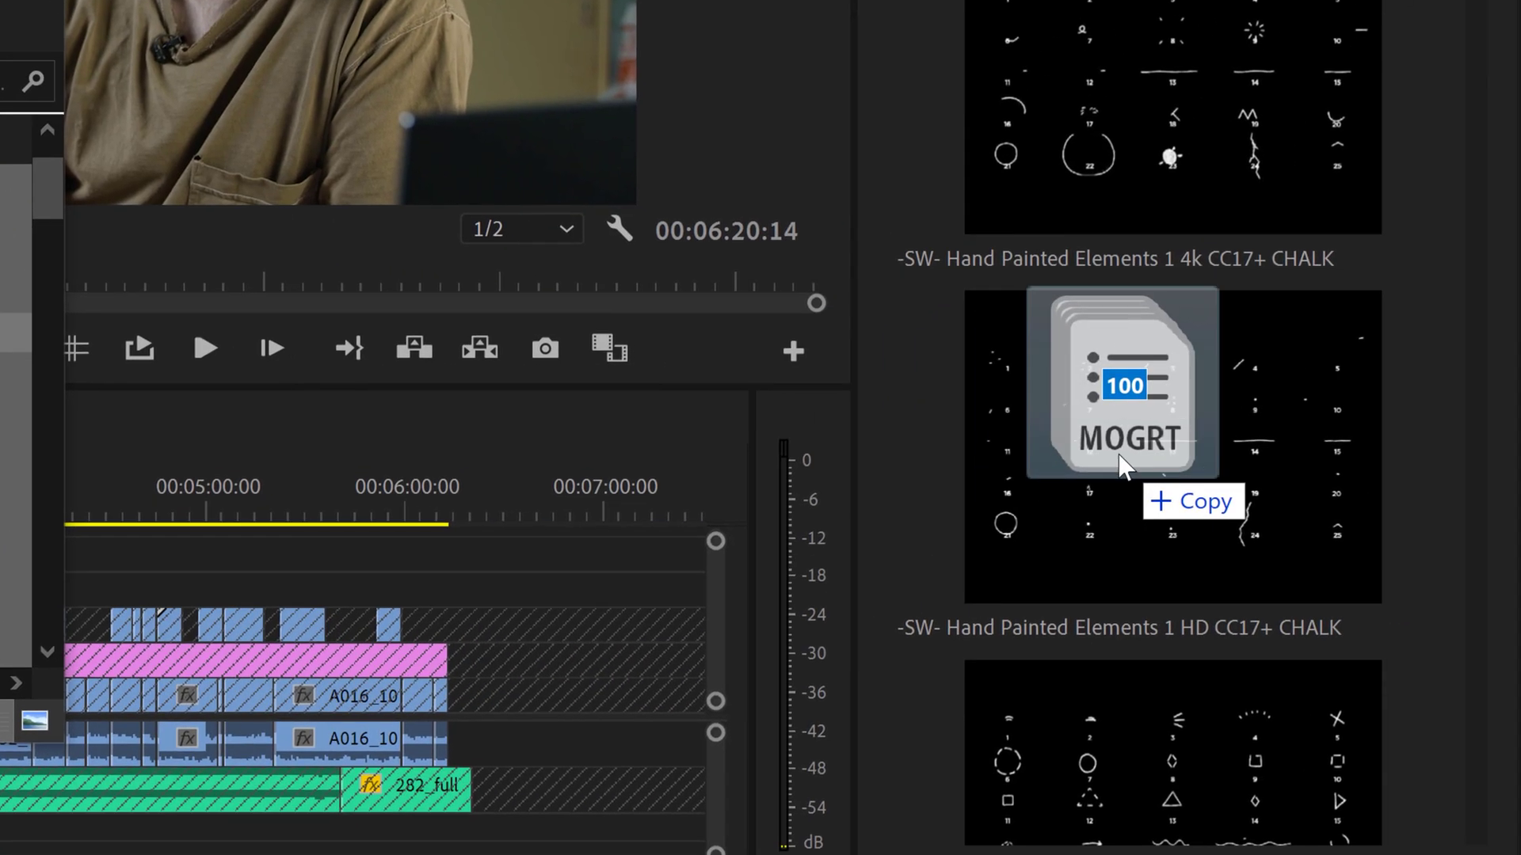
left_click_drag(1125, 467, 1125, 467)
Step: Maximize the template browser, search for 'typ' templates, then bring up the YouTuber Pack web page
key("grave")
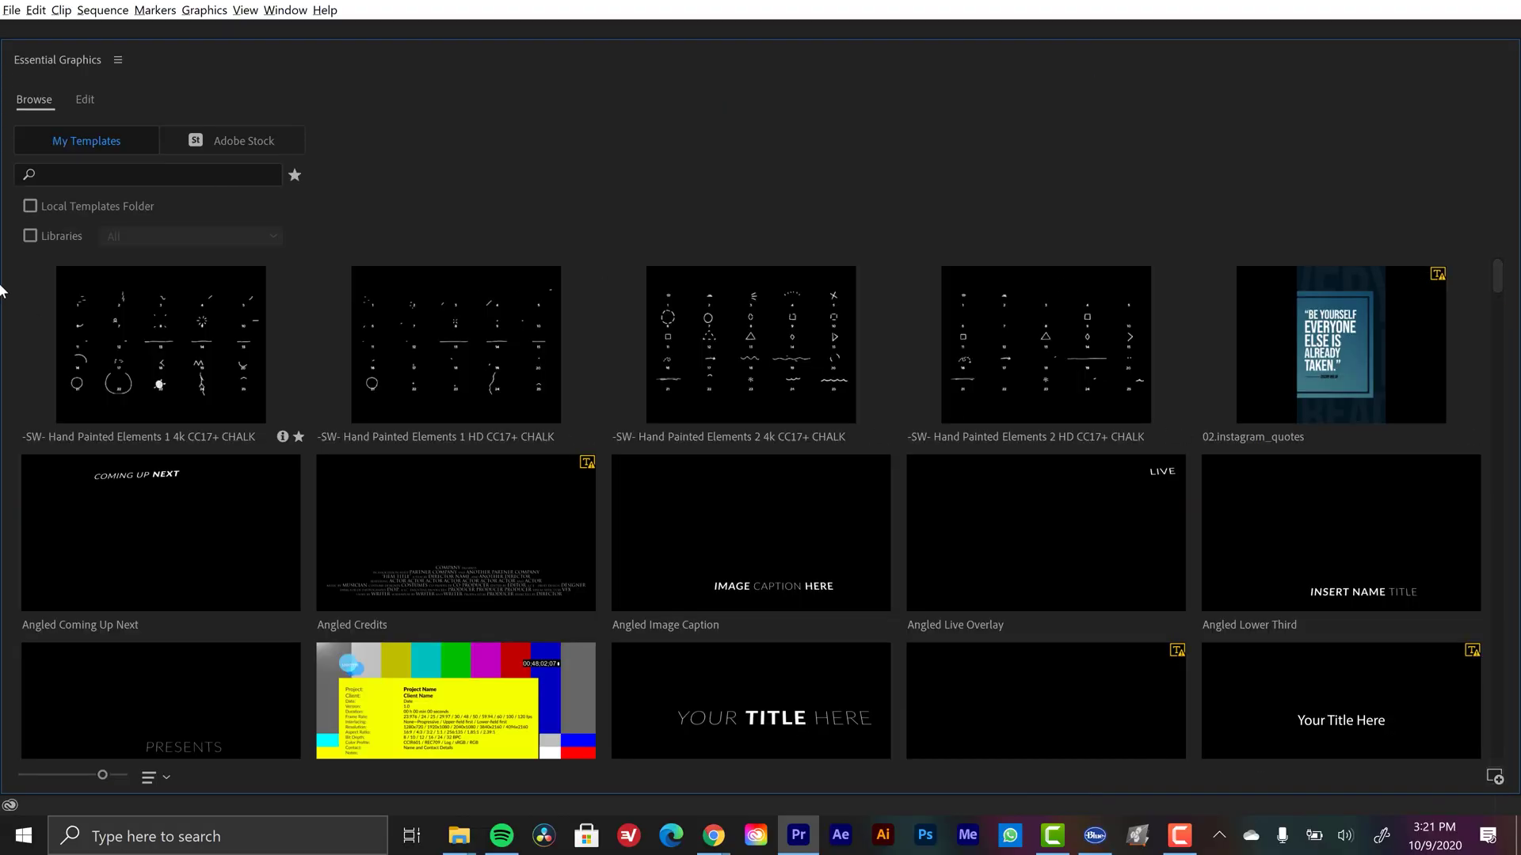
left_click(168, 171)
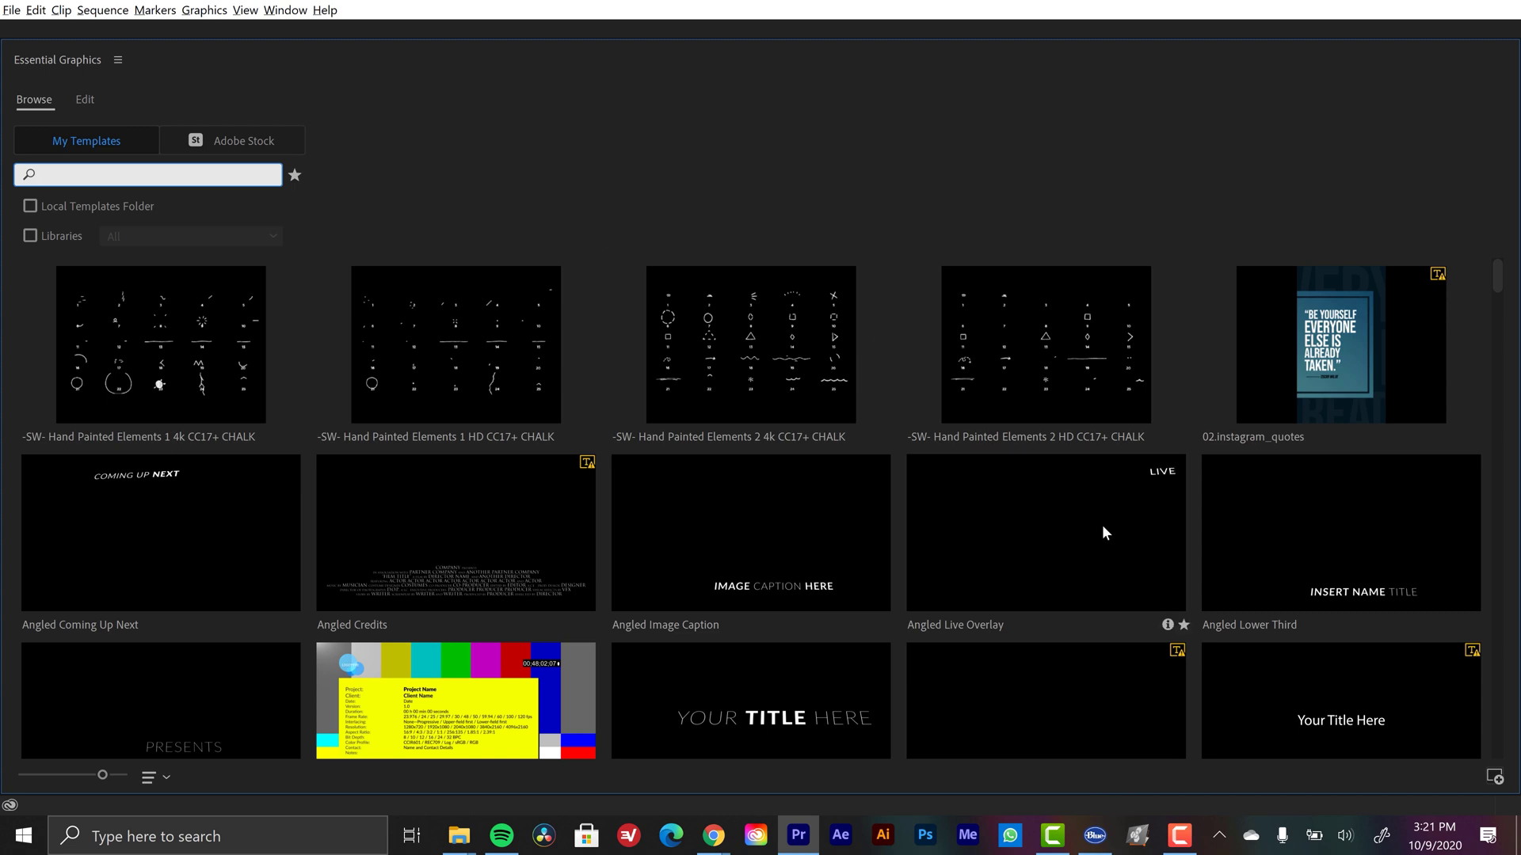
type("typ")
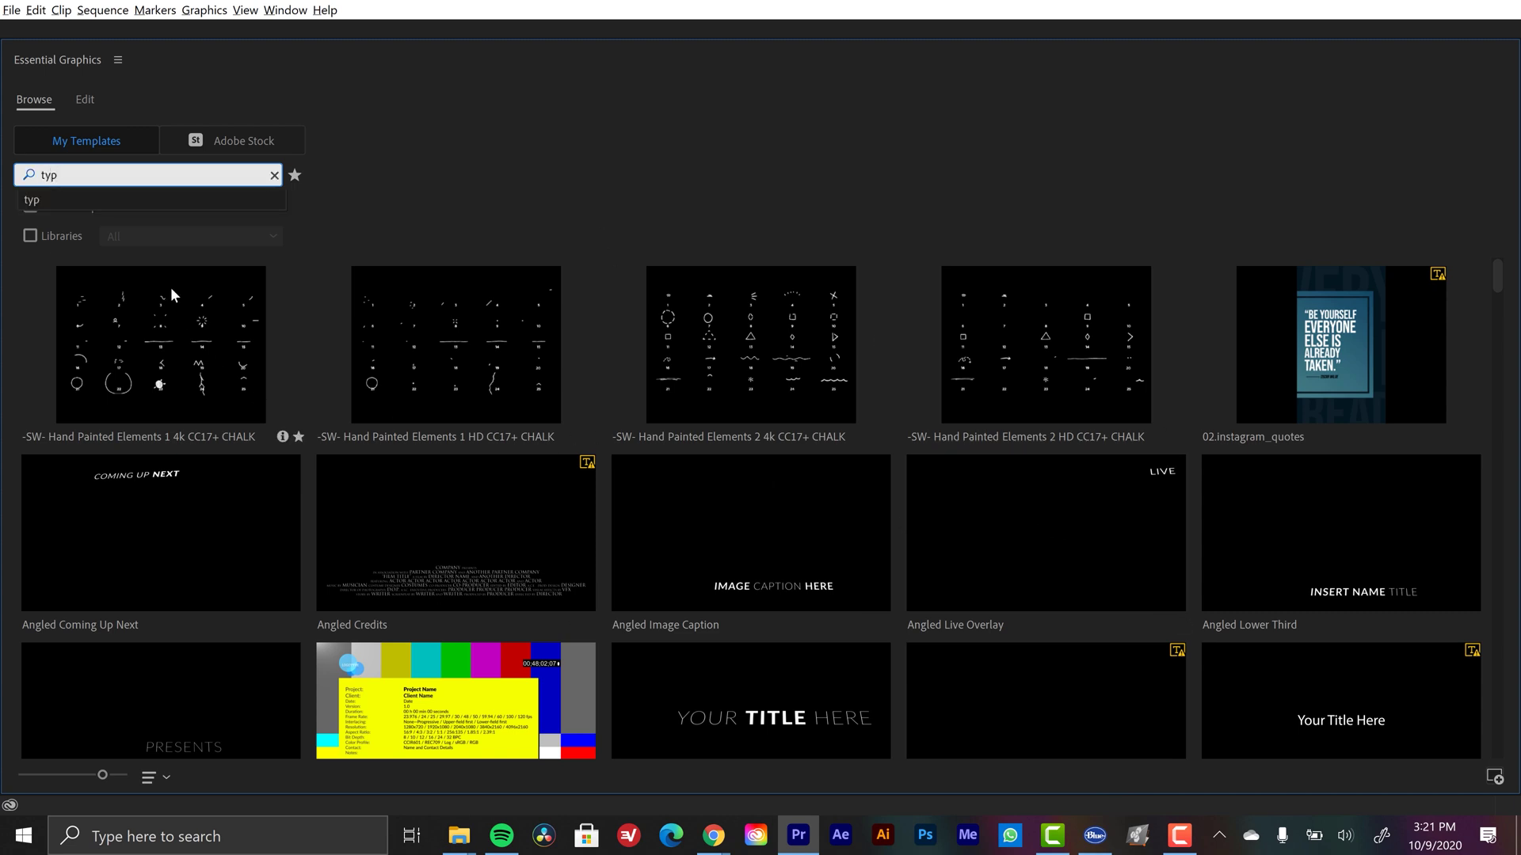
key("Return")
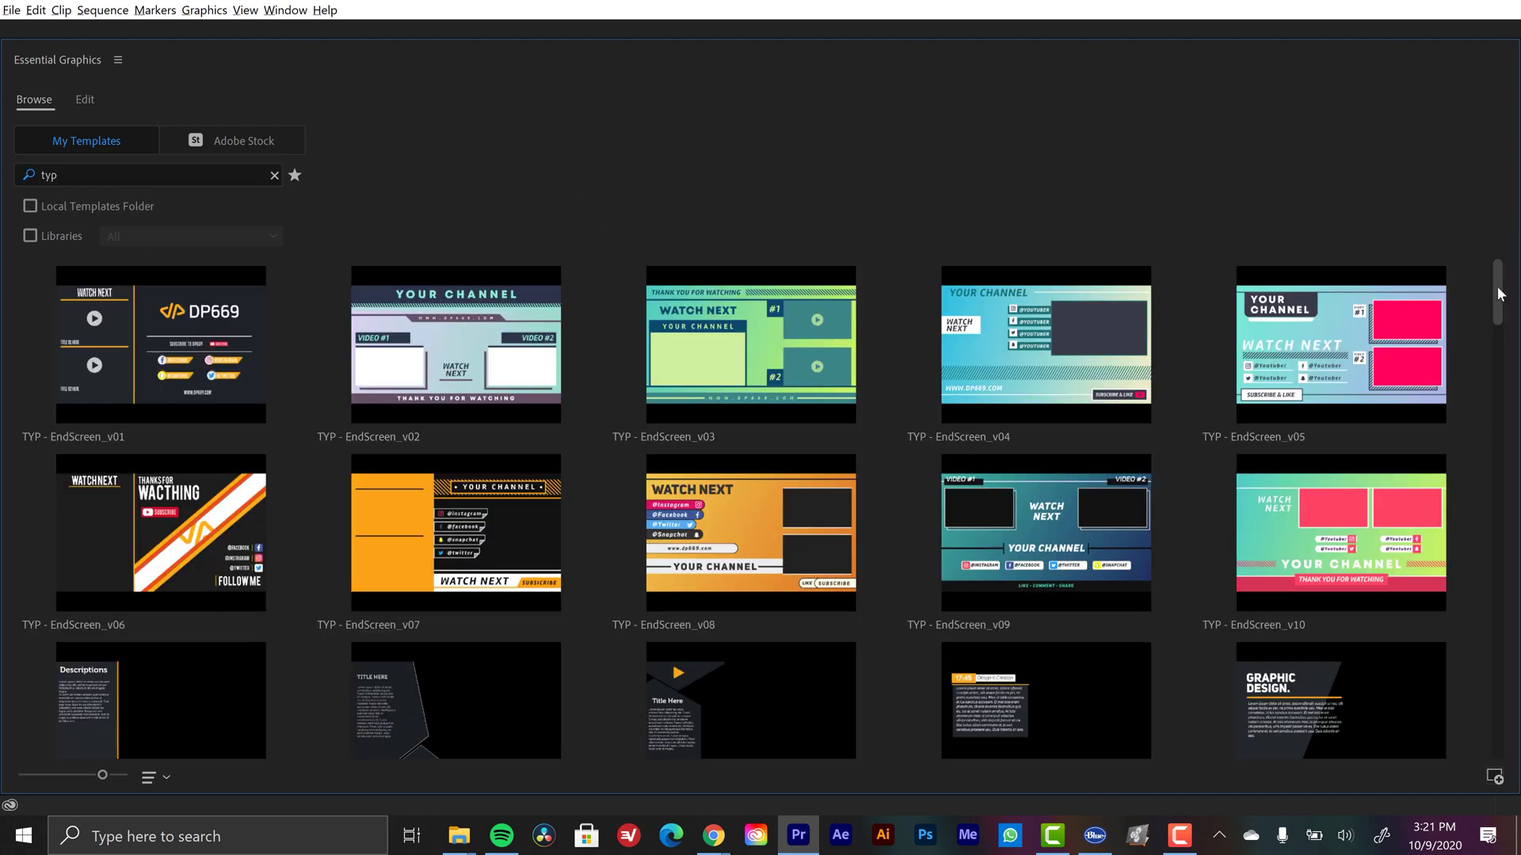
left_click_drag(1499, 303, 1504, 331)
scroll(805, 495, "down", 2)
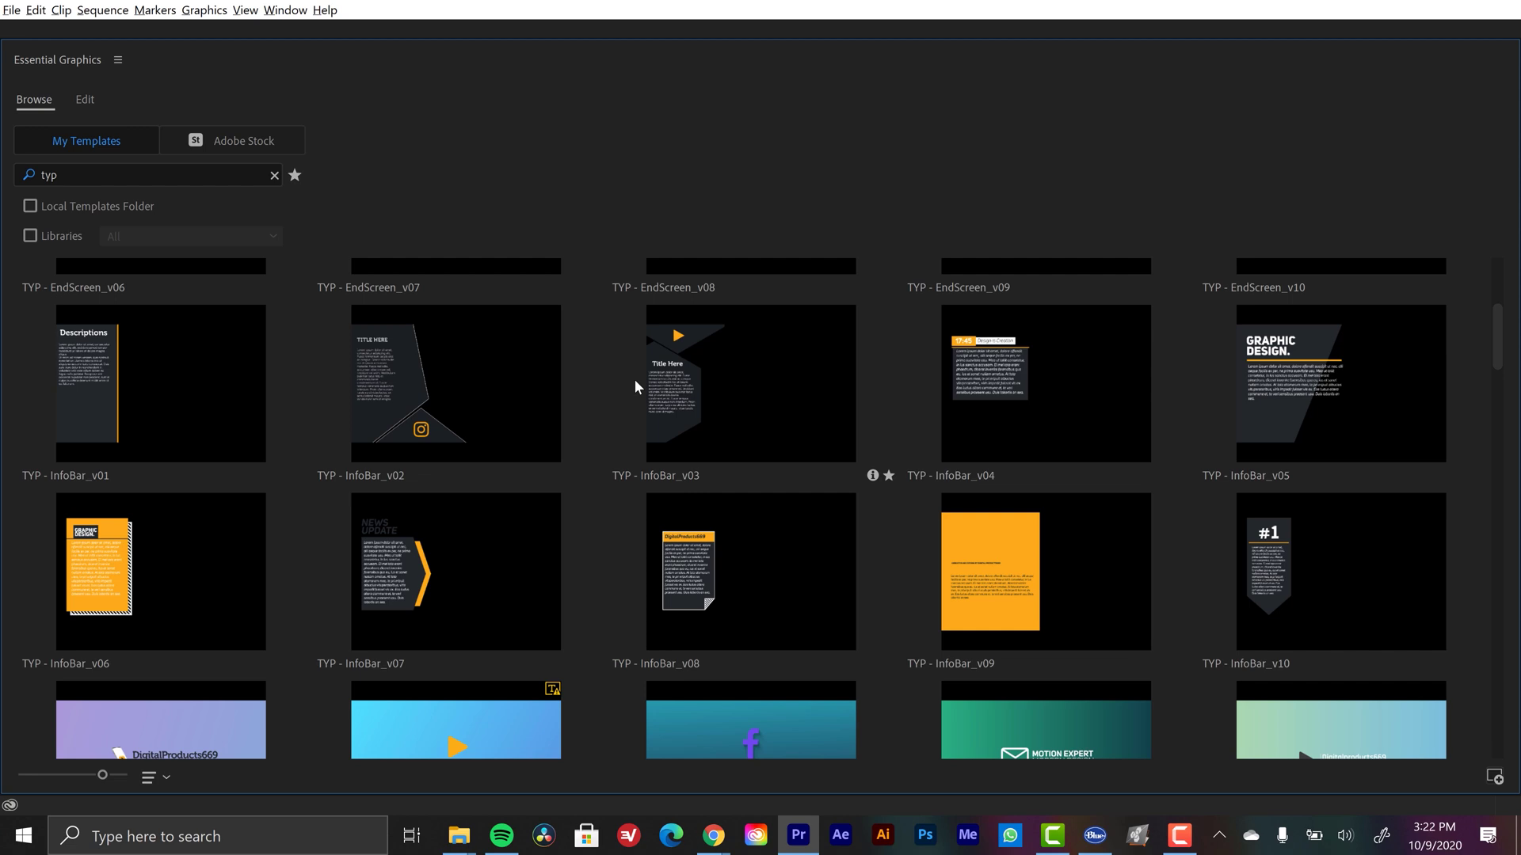
left_click(712, 836)
Step: Scroll down The YouTuber Pack 3.0 page to view its title animation previews
left_click_drag(1514, 123, 1510, 441)
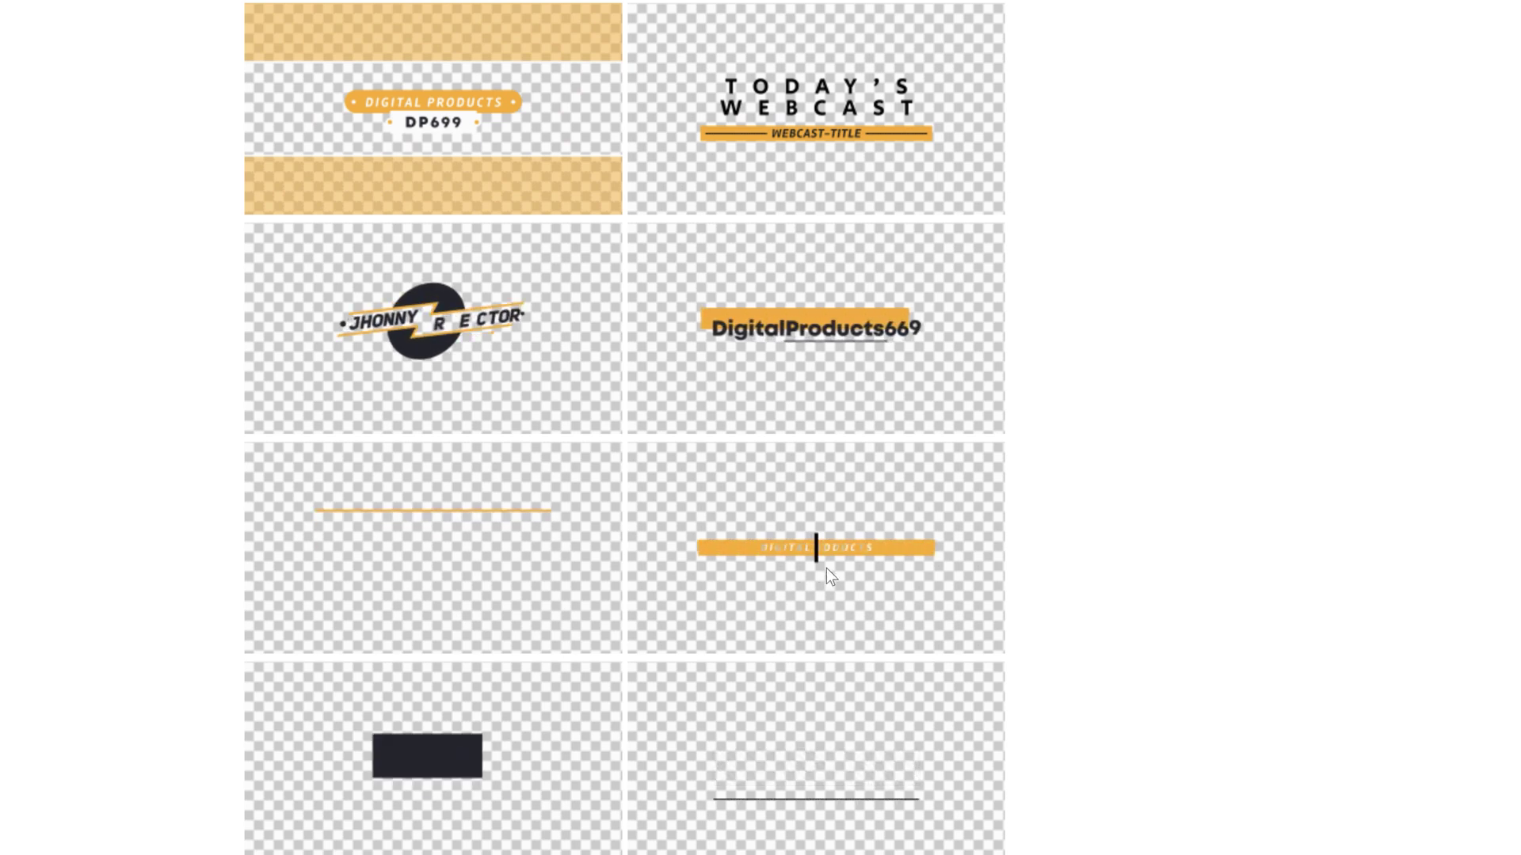
scroll(825, 568, "down", 6)
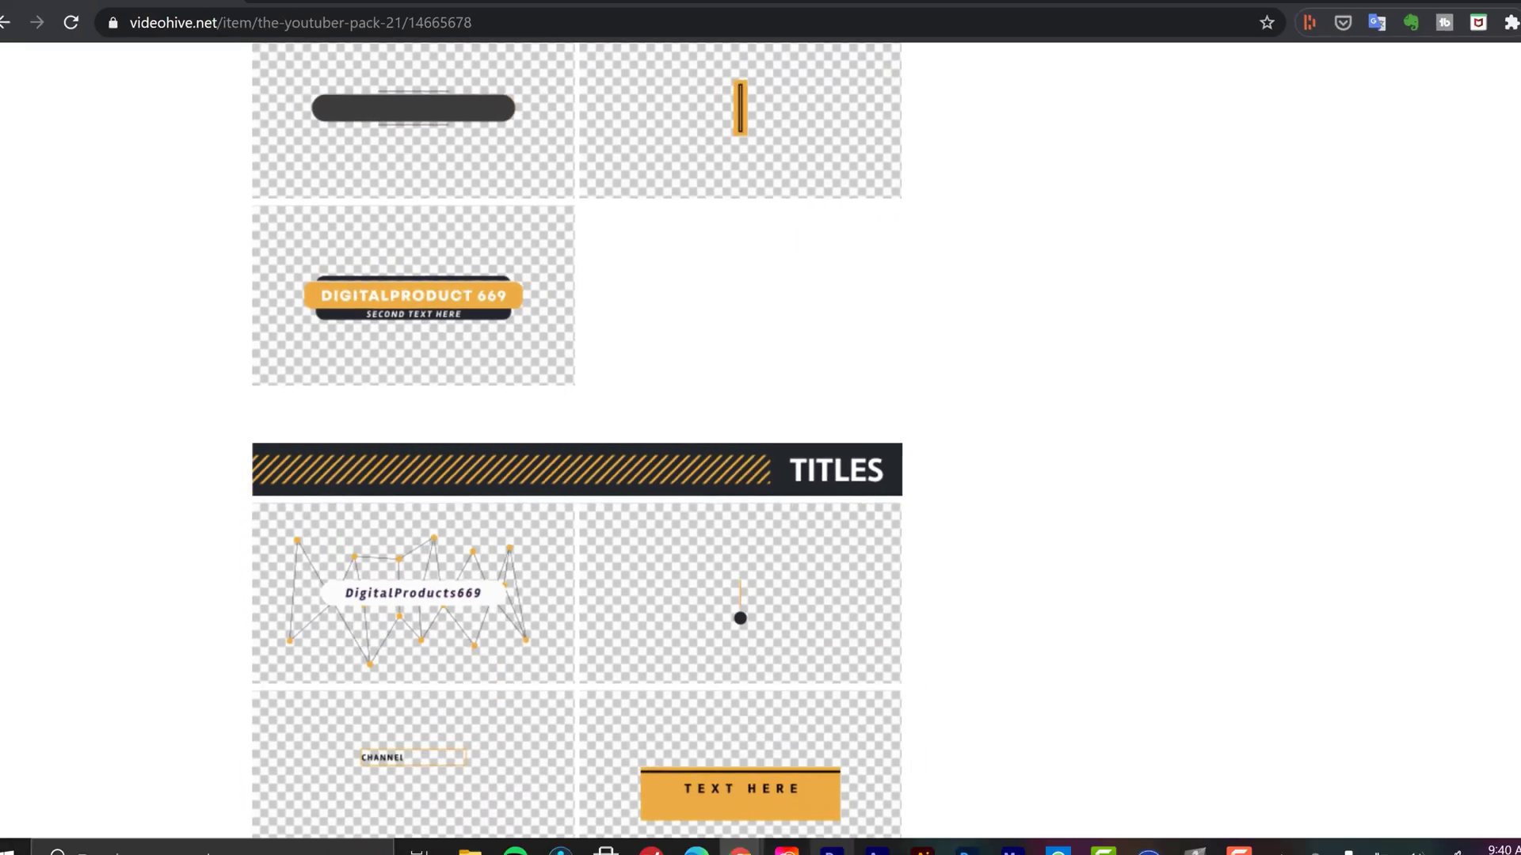
Step: Back in Premiere Pro, filter the Essential Graphics browser to starred templates
left_click(801, 838)
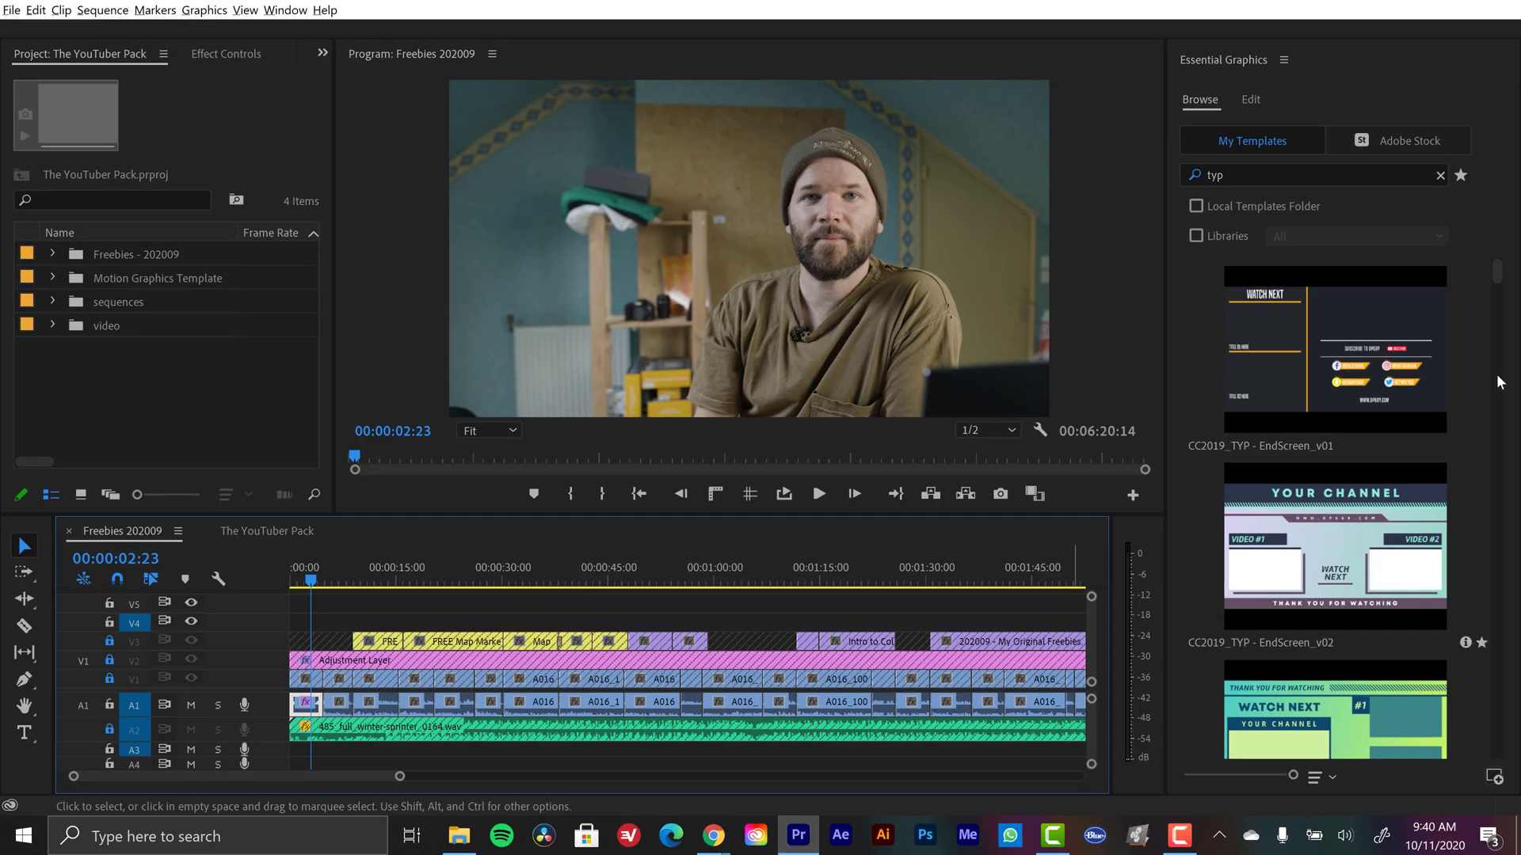
left_click_drag(1498, 273, 1497, 326)
scroll(1465, 434, "down", 10)
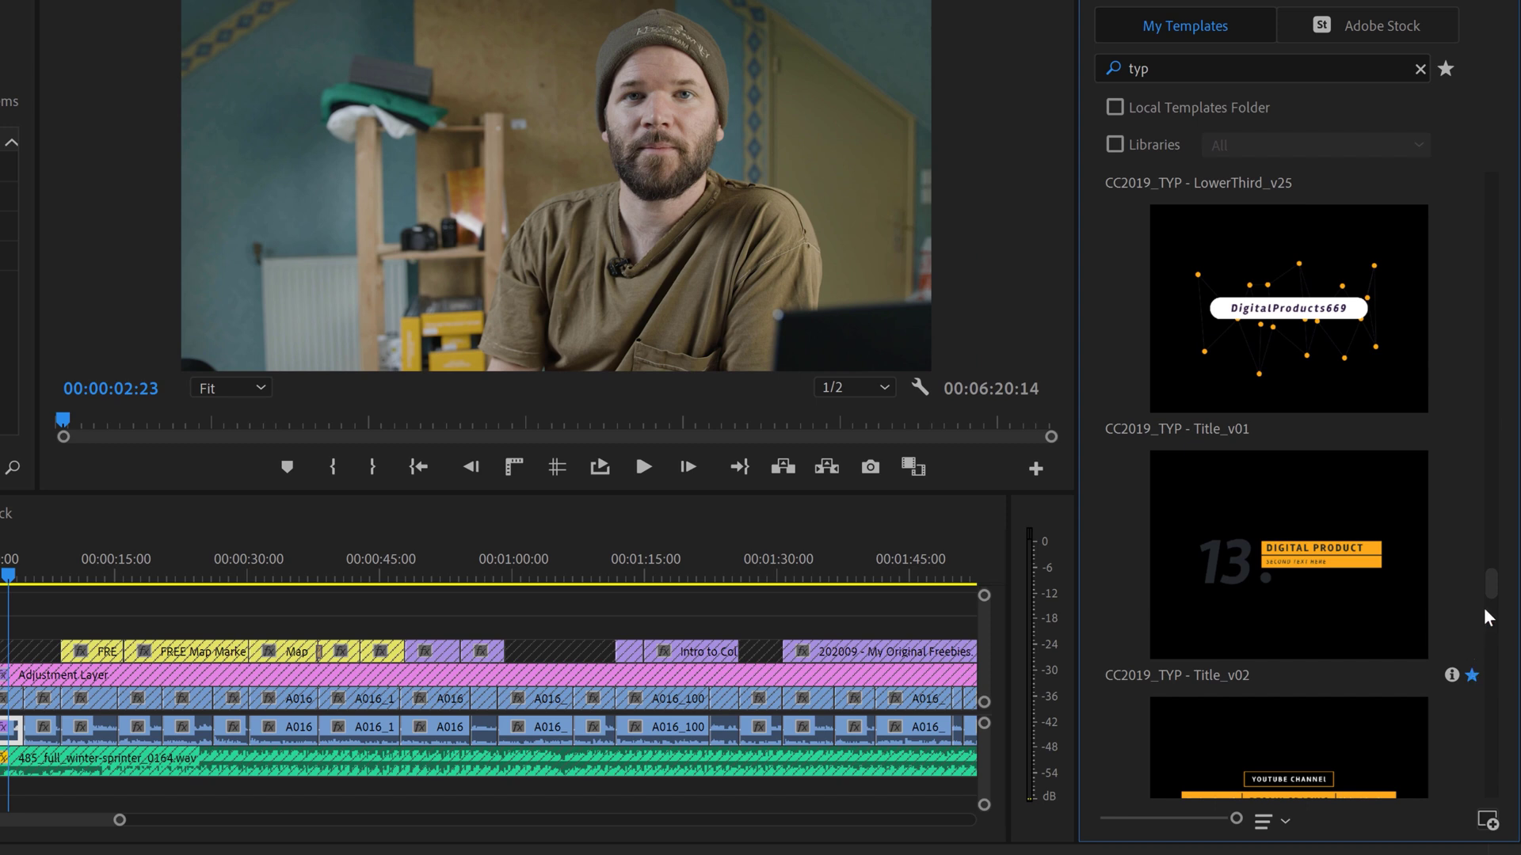
scroll(1319, 593, "down", 10)
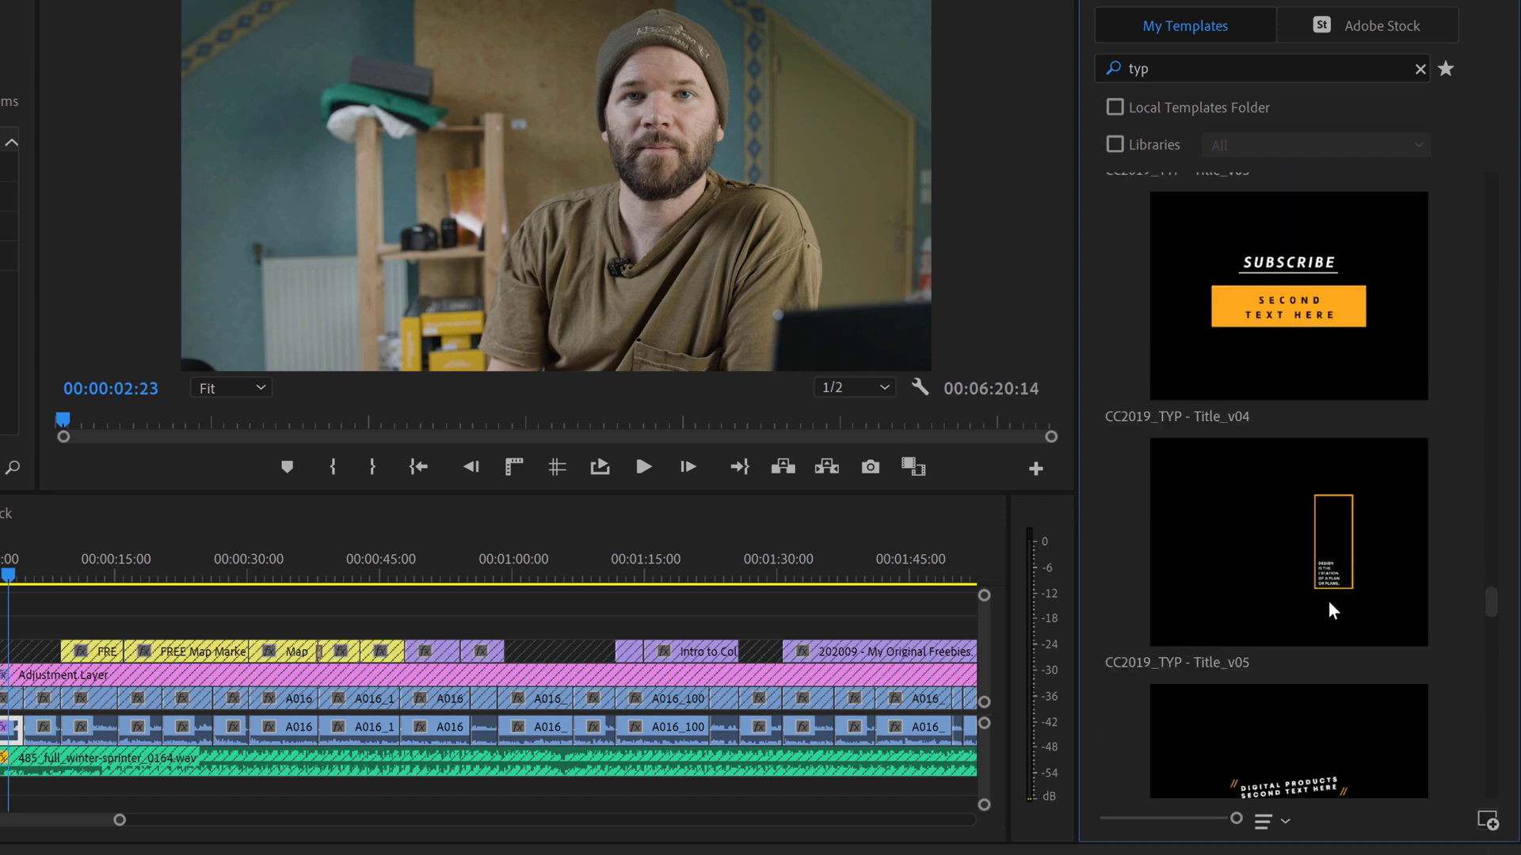
scroll(1337, 606, "down", 10)
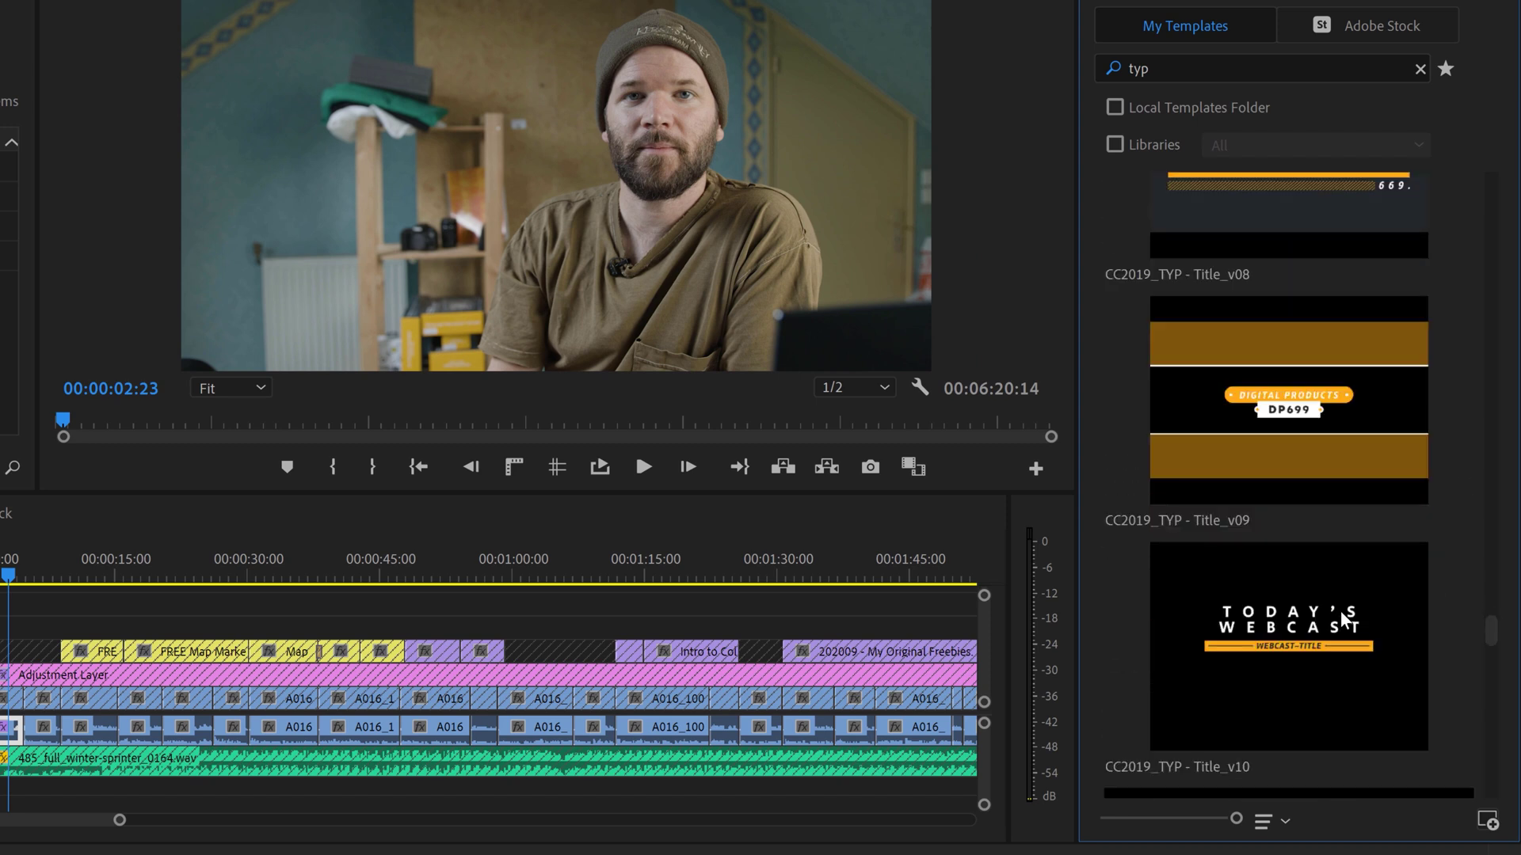
left_click(1445, 68)
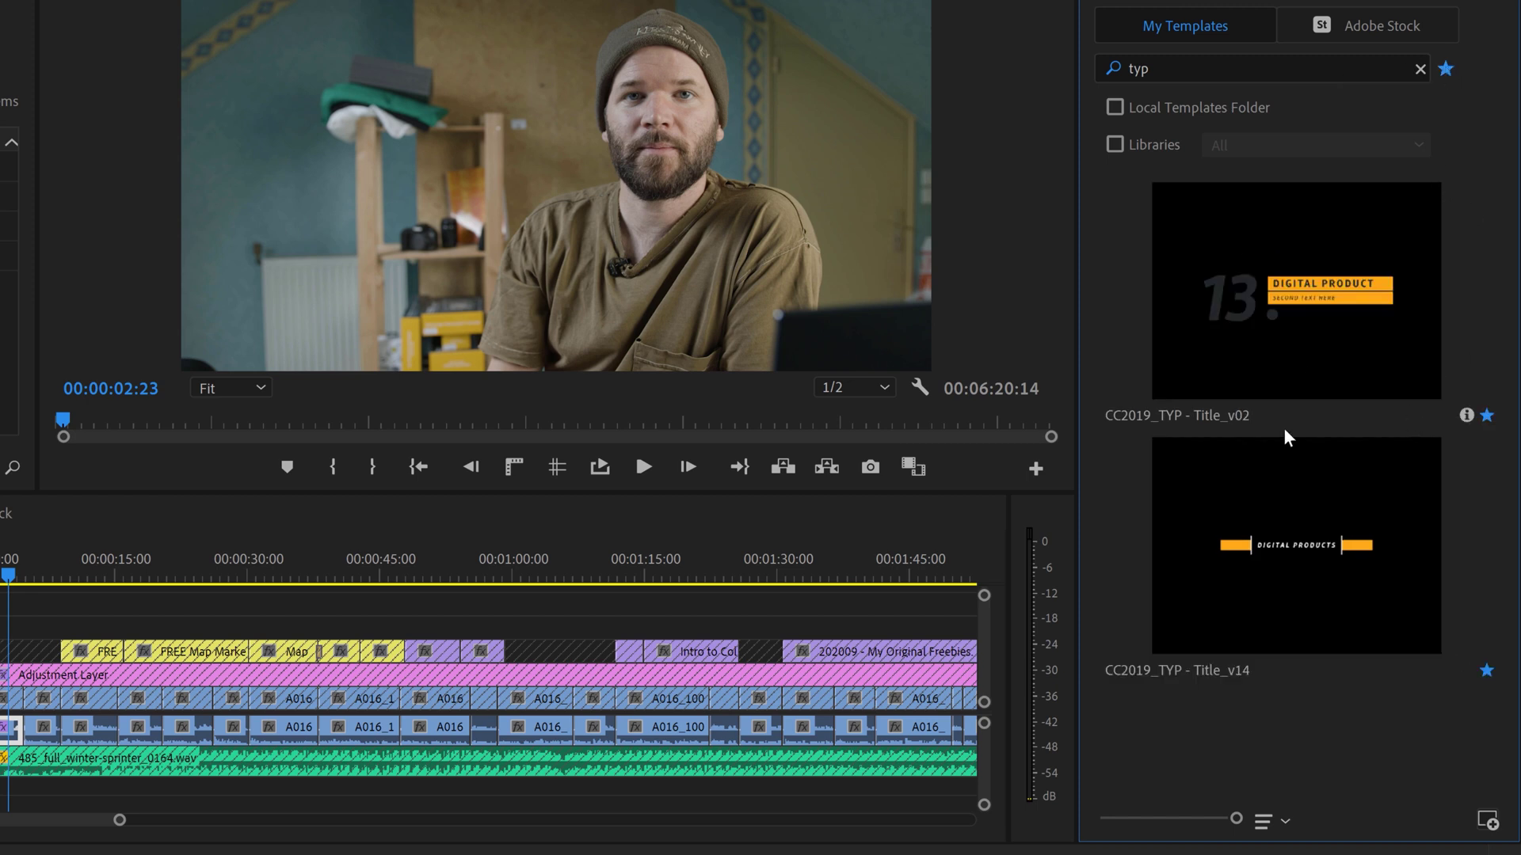
Step: Move the playhead forward and place CC2019_TYP - Title_v02 on track V4 there
left_click(124, 605)
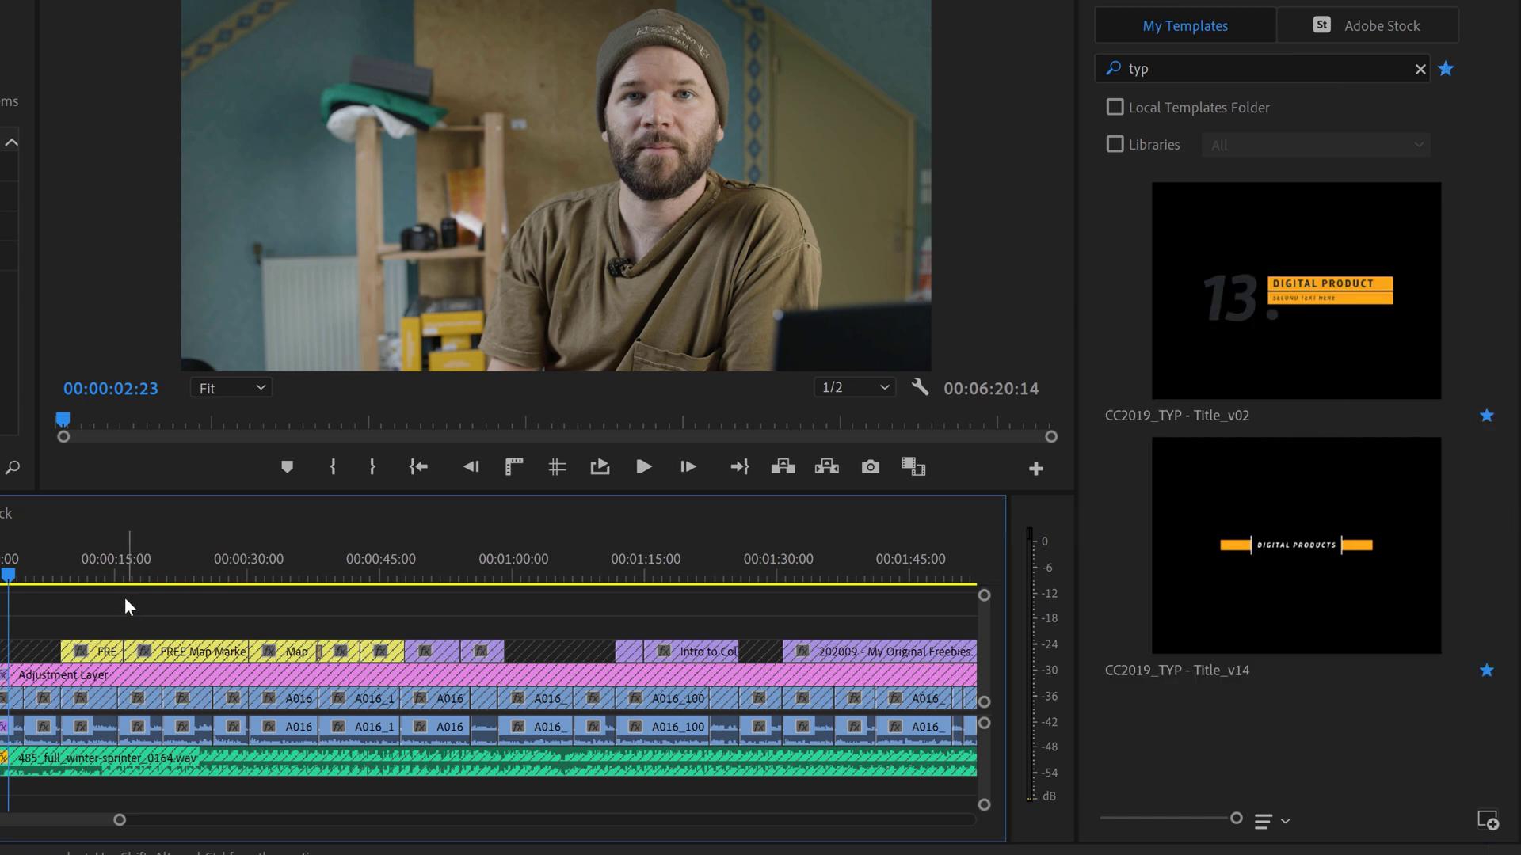
key("Down")
key("Down")
key("Right")
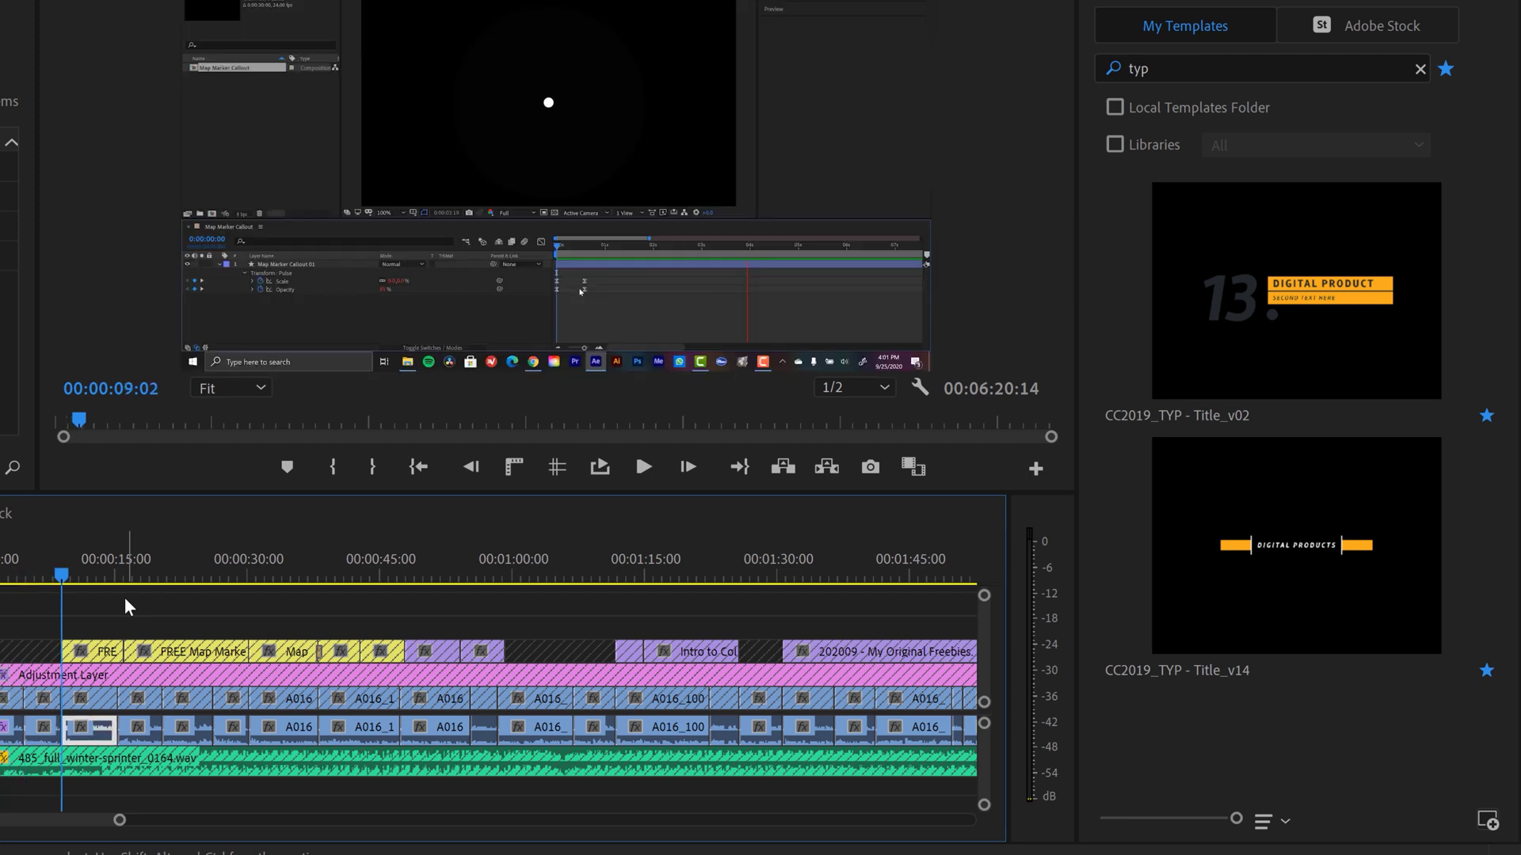
left_click(1277, 330)
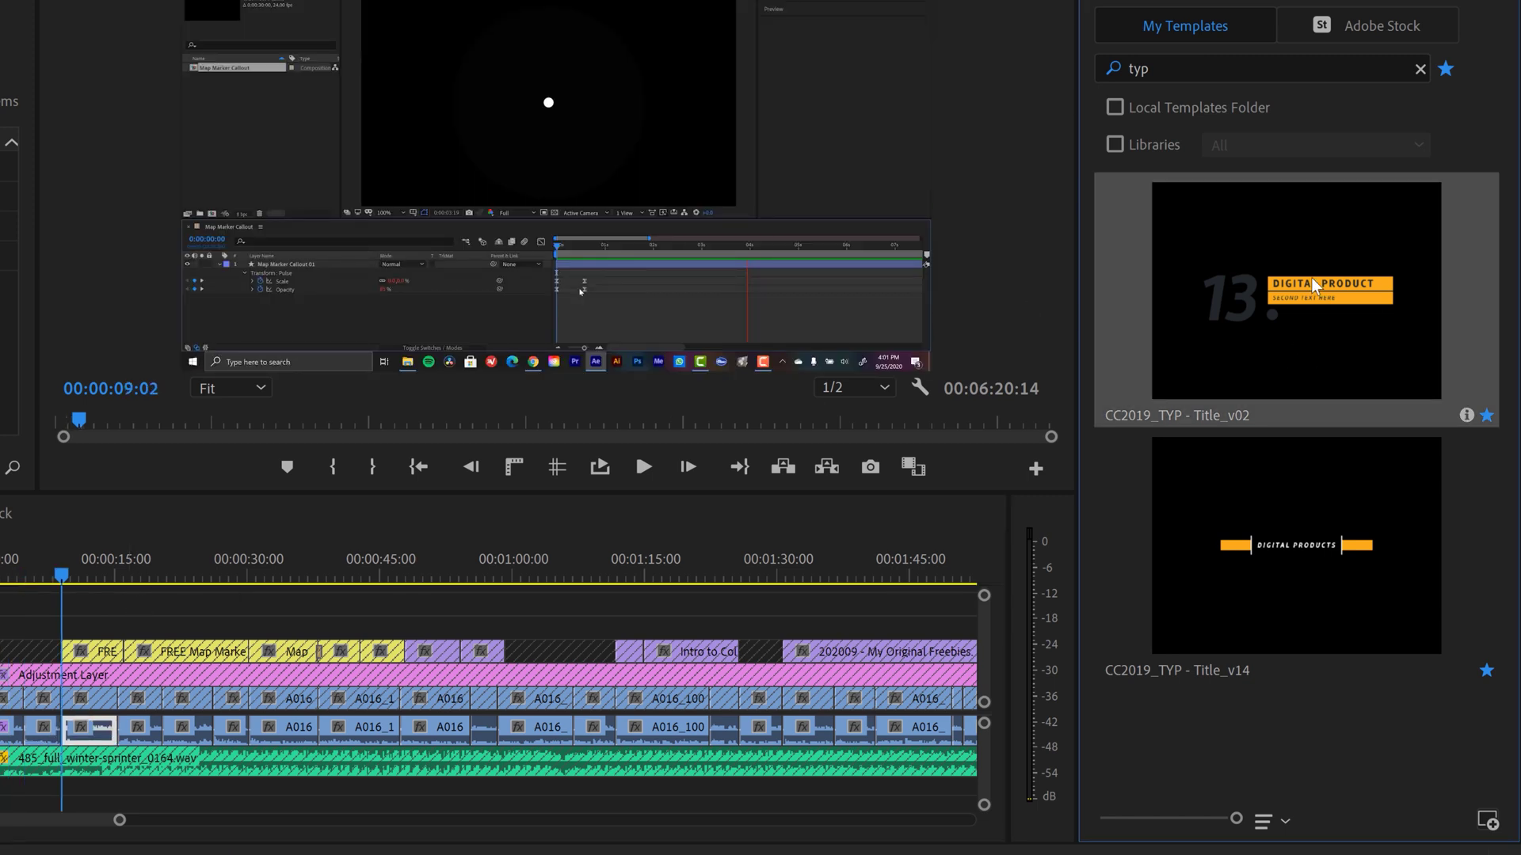
left_click_drag(1314, 286, 66, 629)
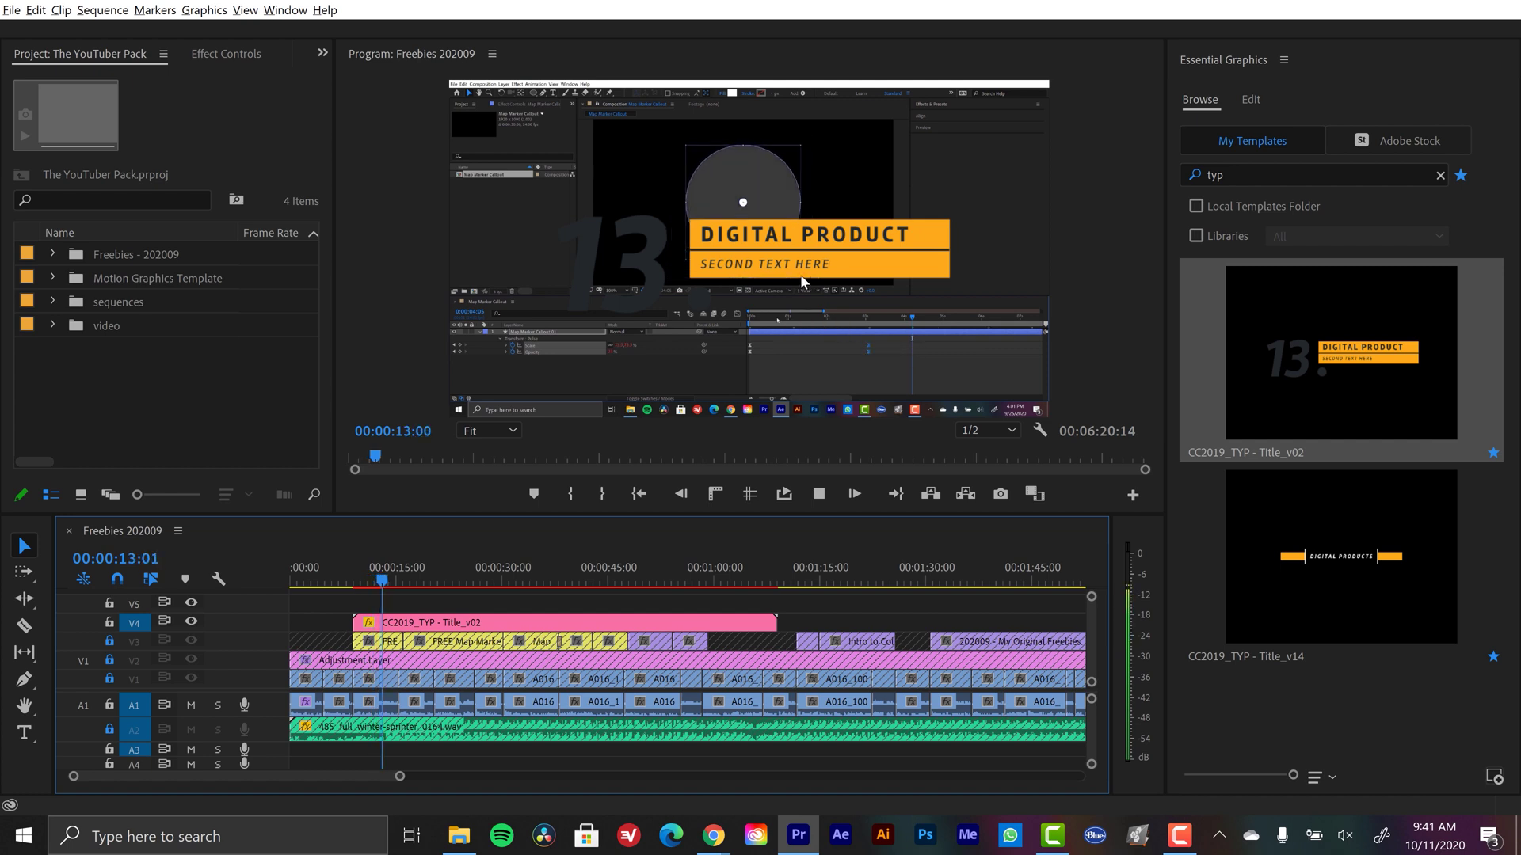
Step: Give the Title_v02 clip a 6-second duration, Scale All 74, and Position -825, -755
left_click(763, 252)
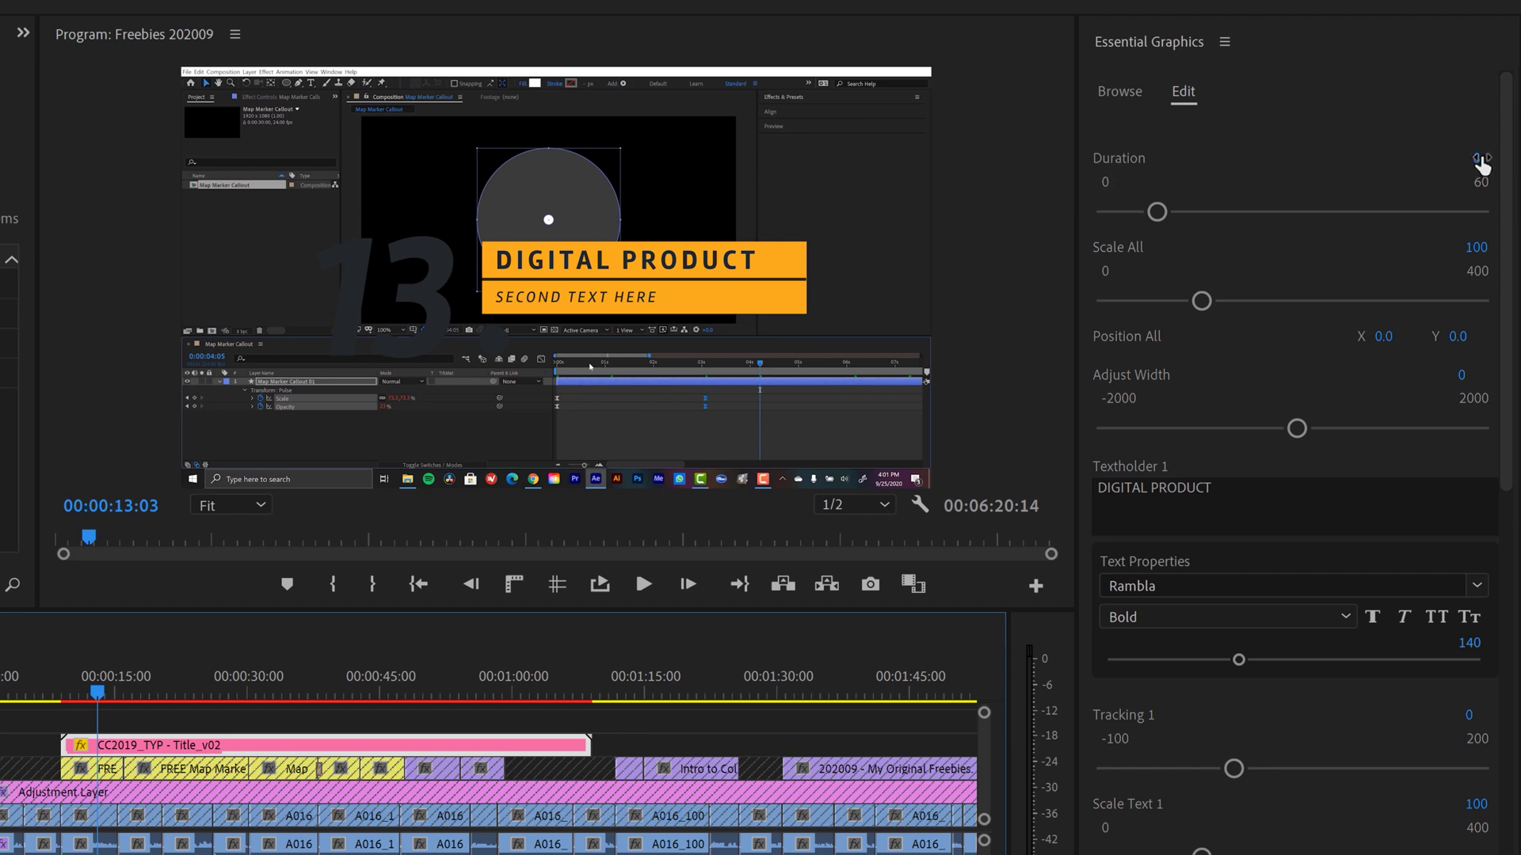
left_click(1418, 155)
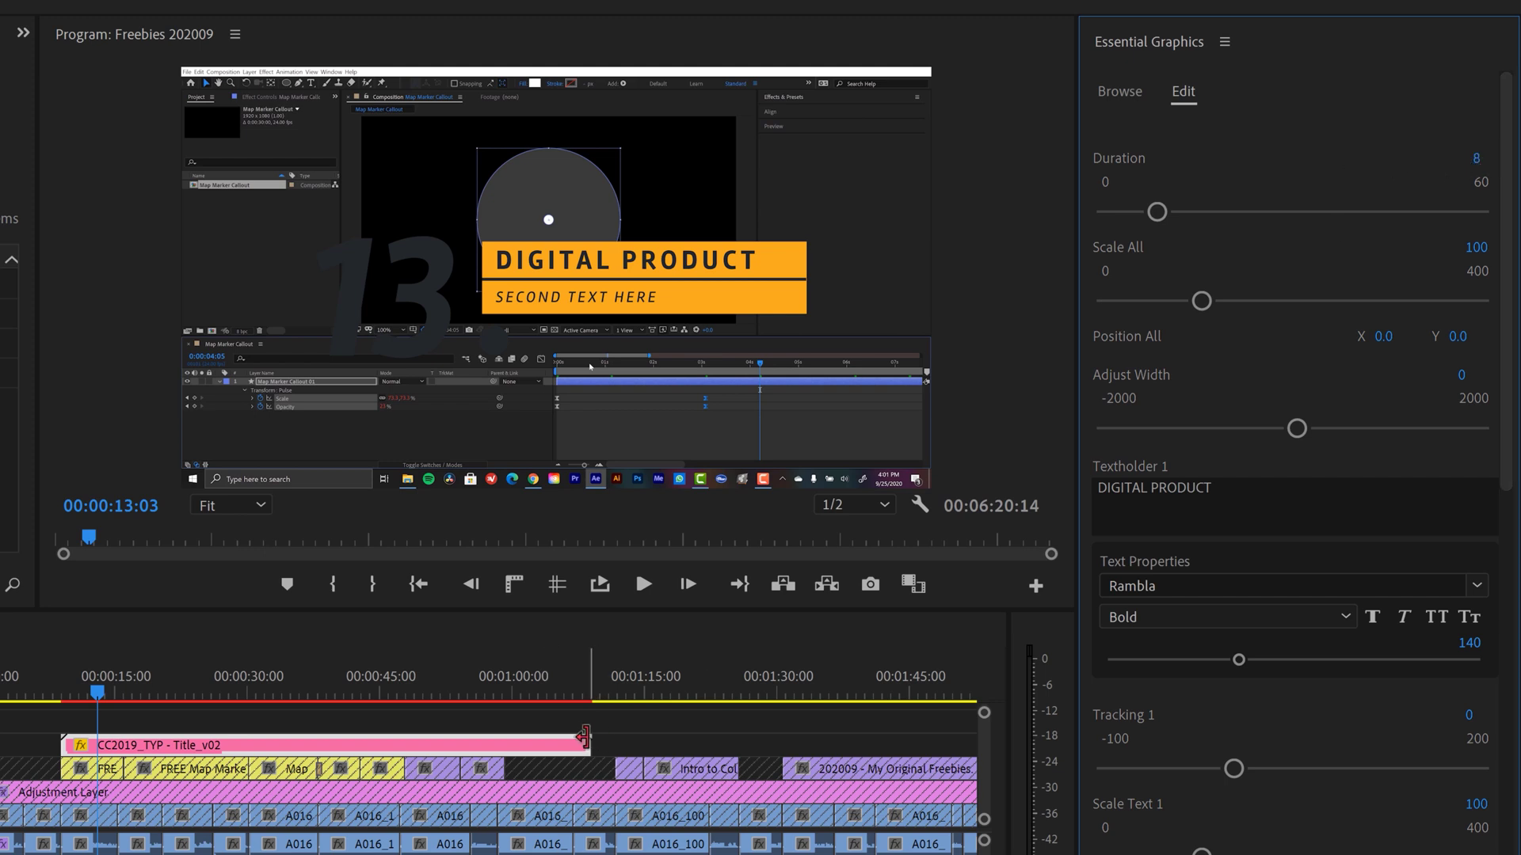
left_click(1479, 158)
key("Return")
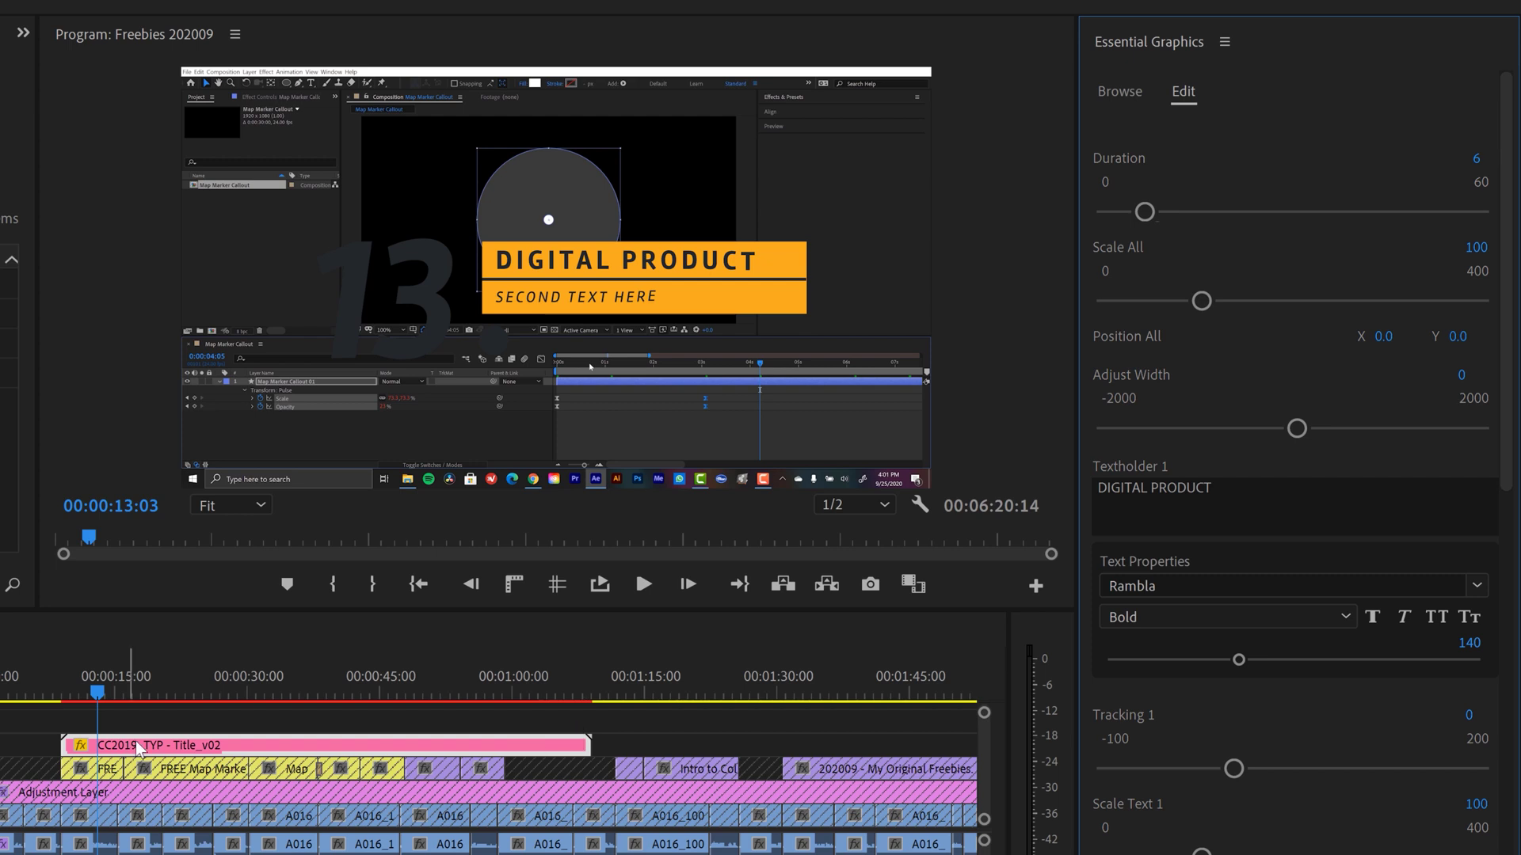
left_click_drag(1199, 298, 1171, 303)
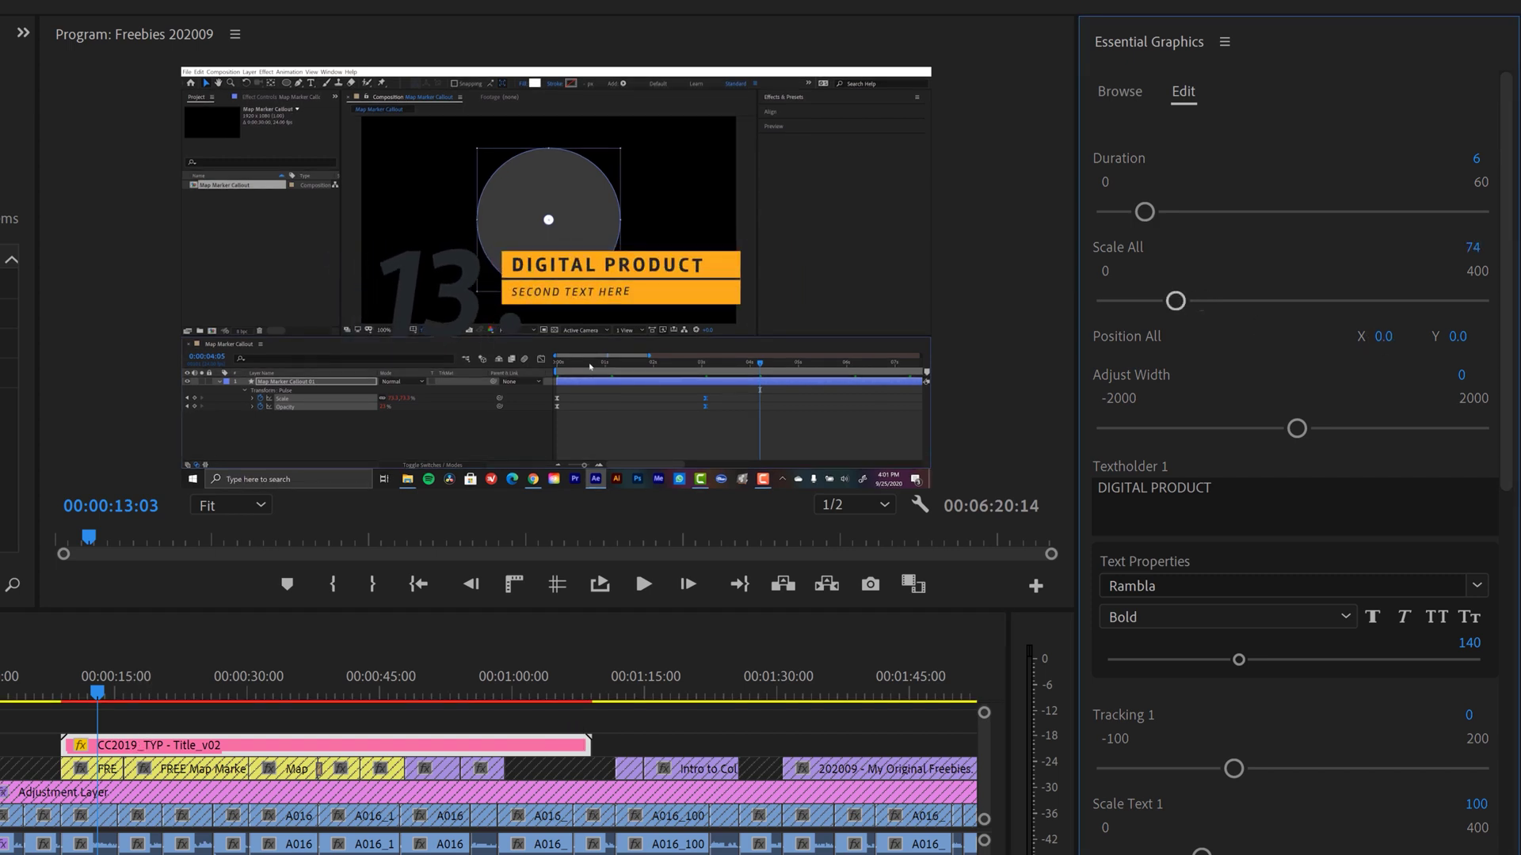
left_click_drag(1386, 336, 1425, 335)
Step: Replace the title's text lines with 'Map Marker Callout' and 'AE Animation Preset'
left_click(1266, 496)
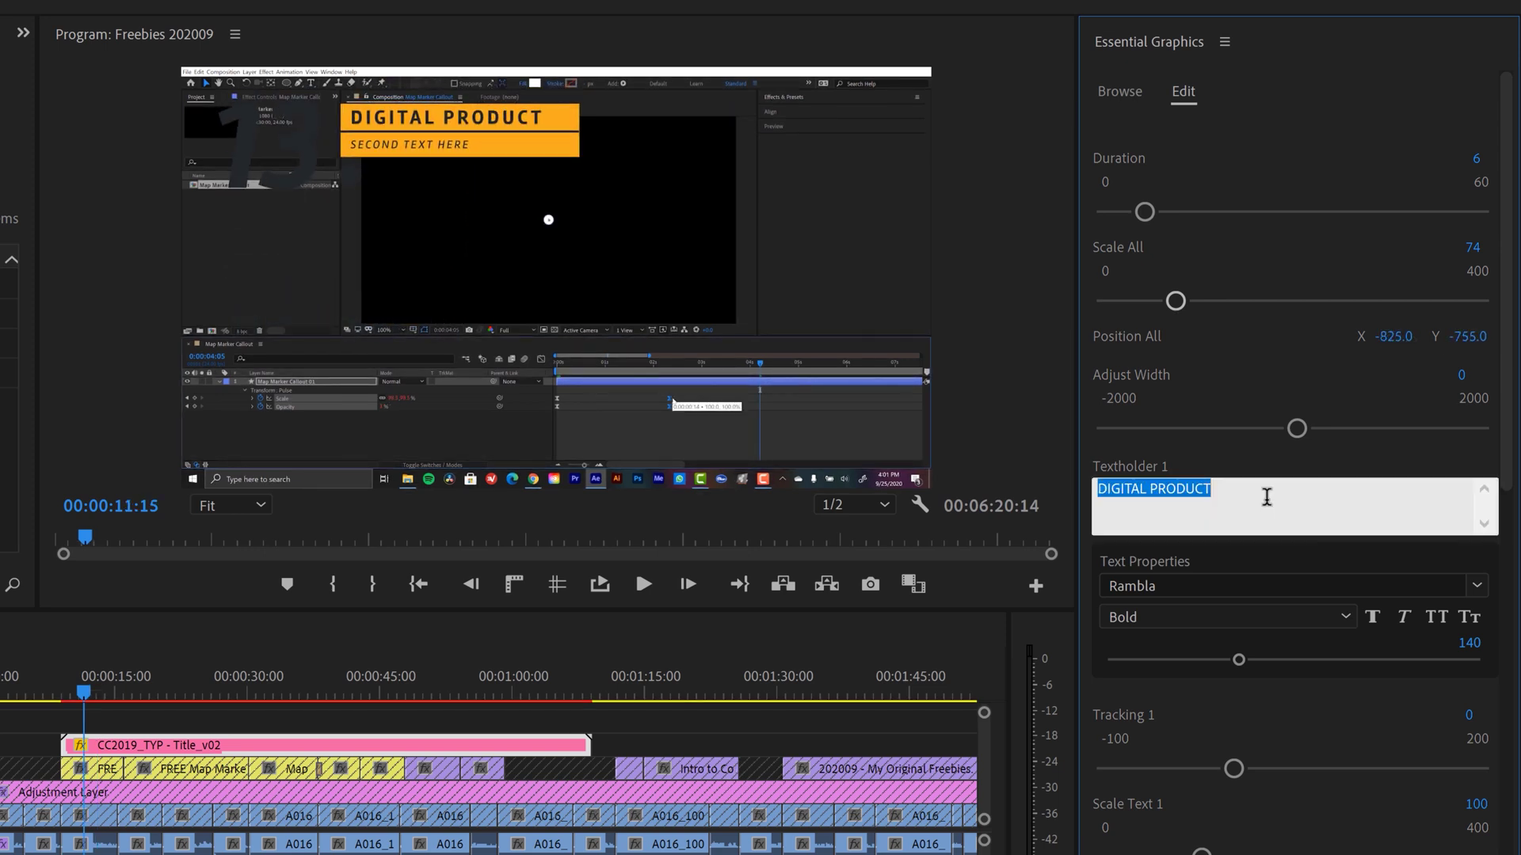
type("Map M")
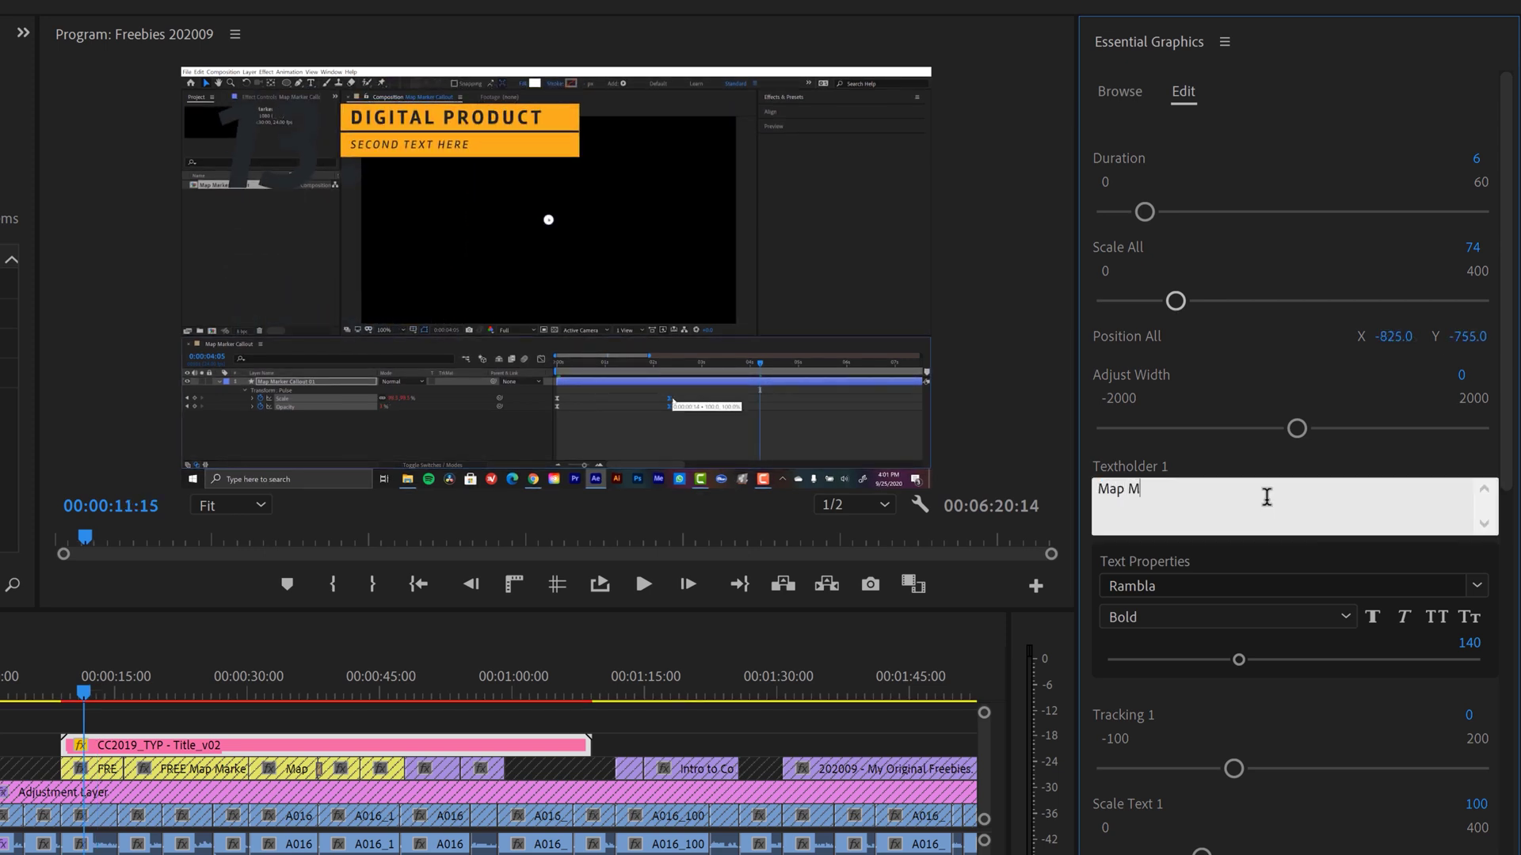
type("arker Callout")
left_click(1202, 779)
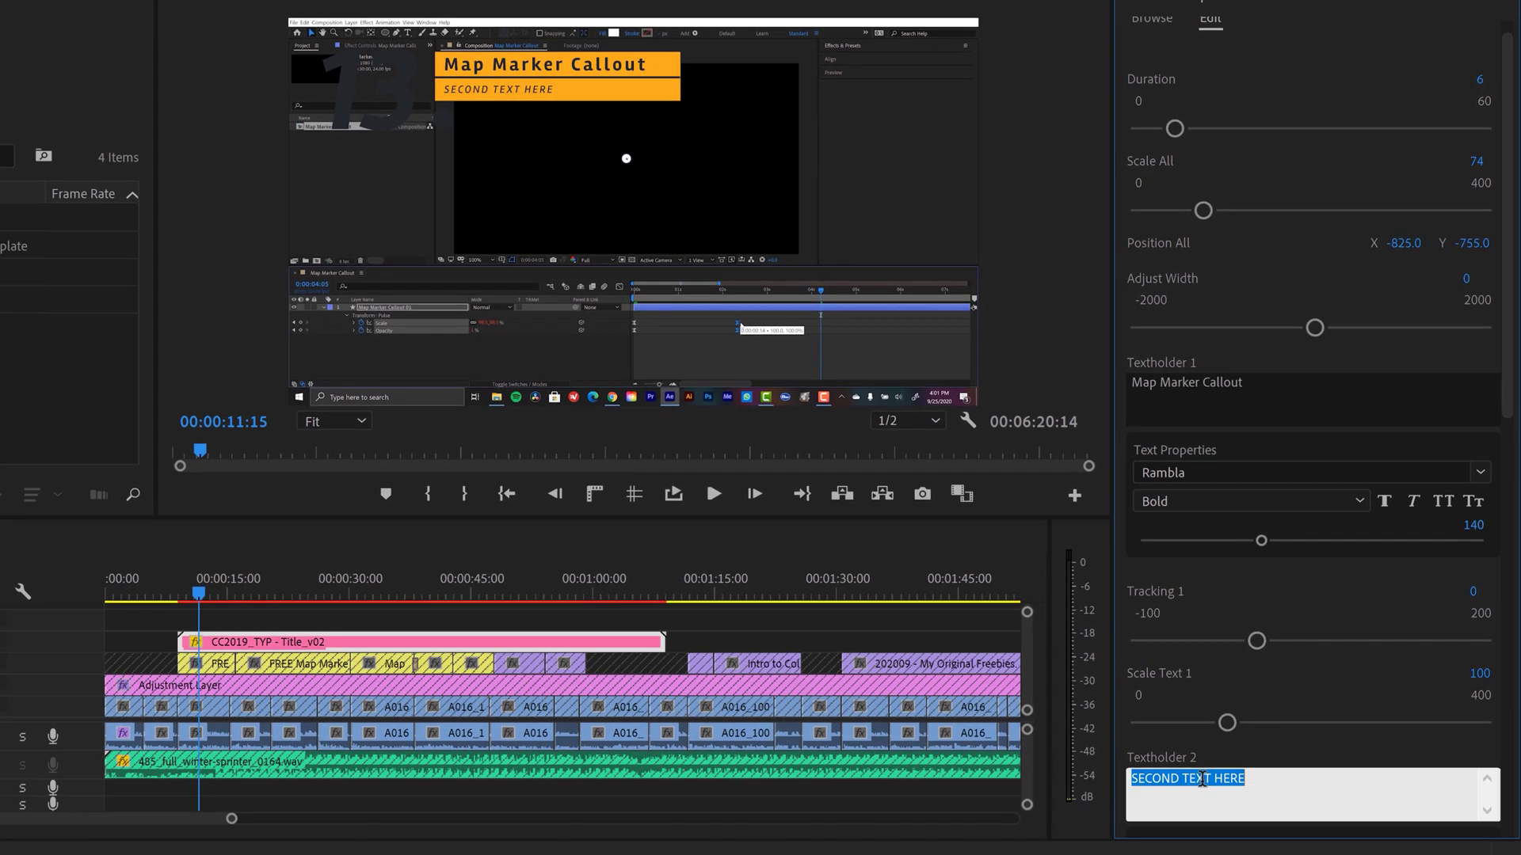
type("AE Animation")
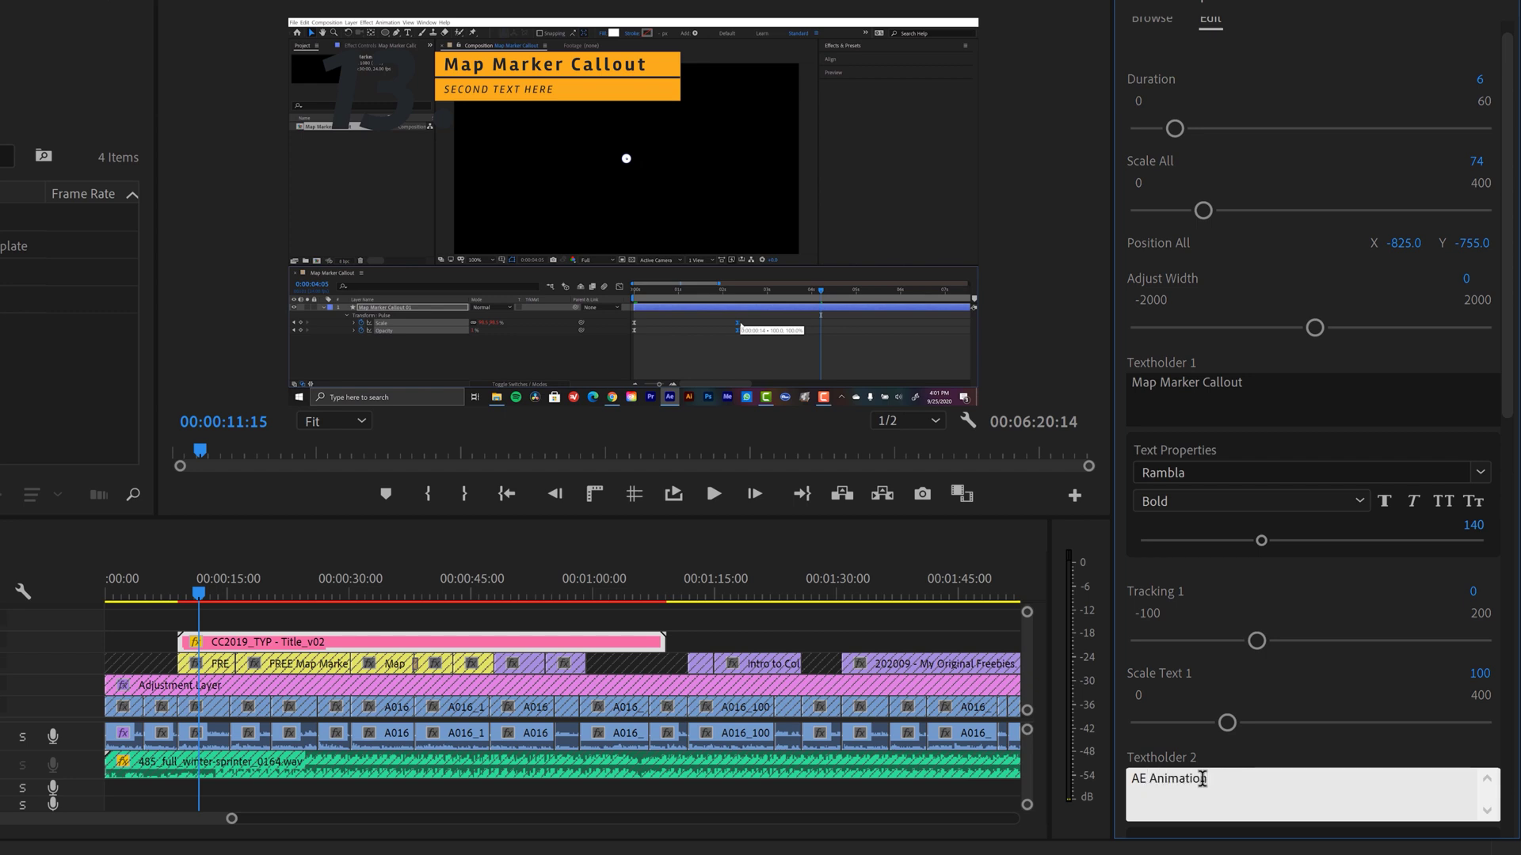
type(" Preset")
Step: Change the title's big number from 13 to 1
left_click_drag(1514, 406, 1210, 420)
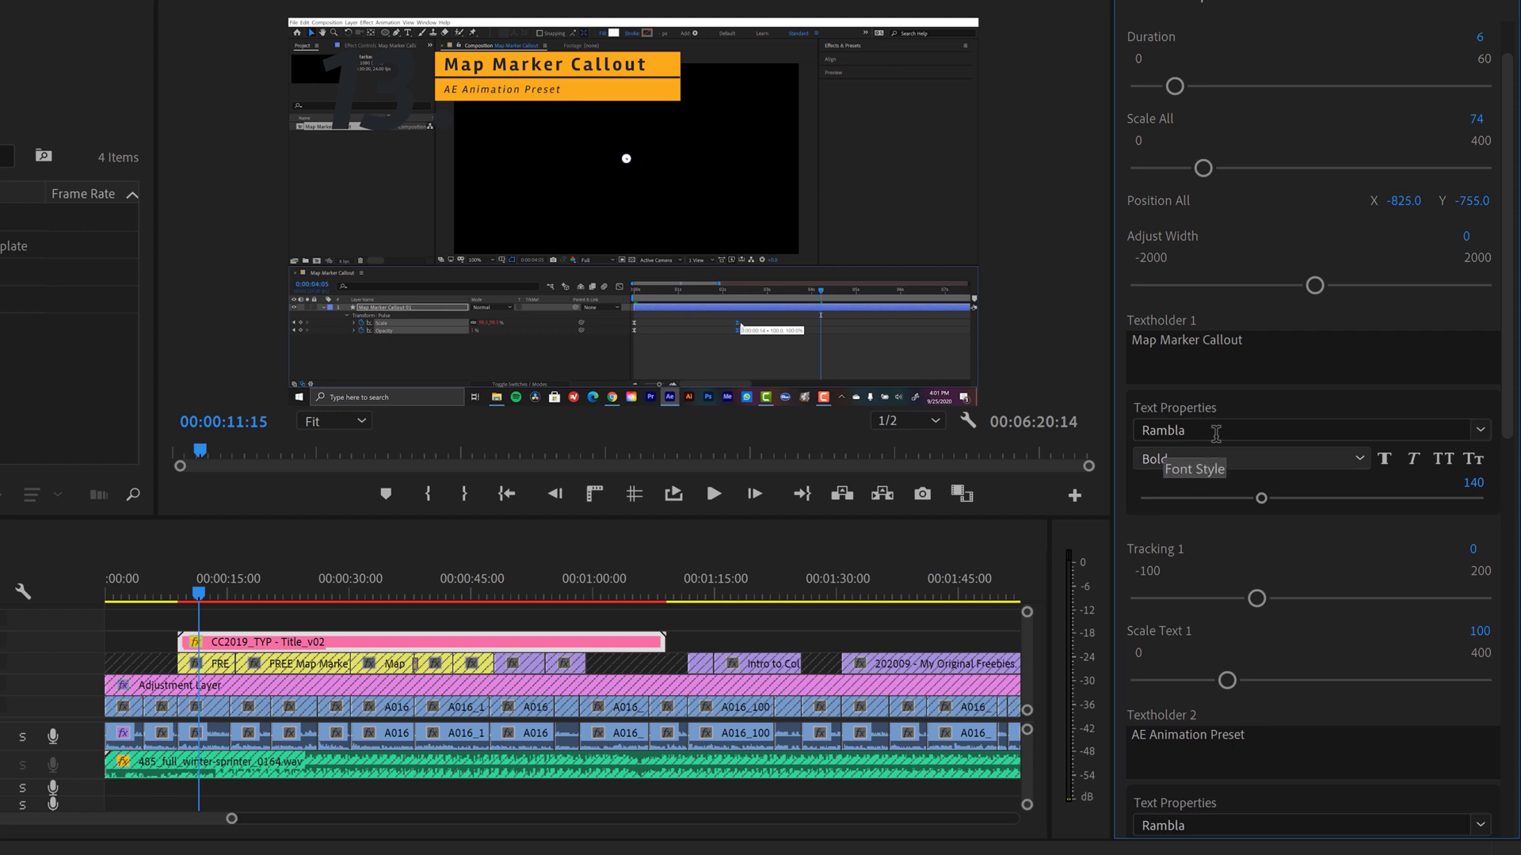
scroll(1509, 342, "down", 2)
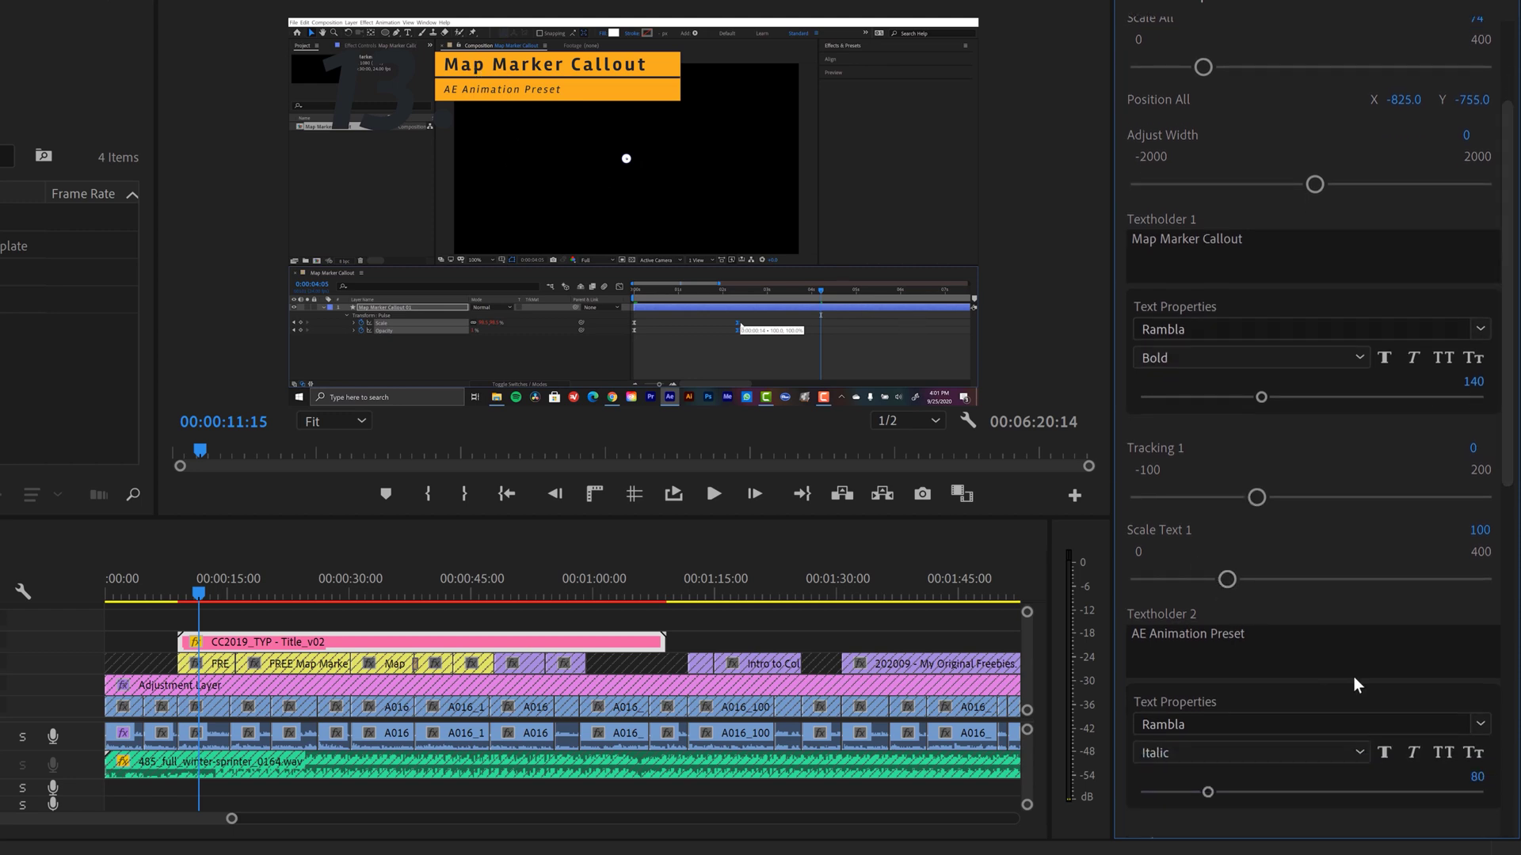
scroll(1509, 320, "down", 14)
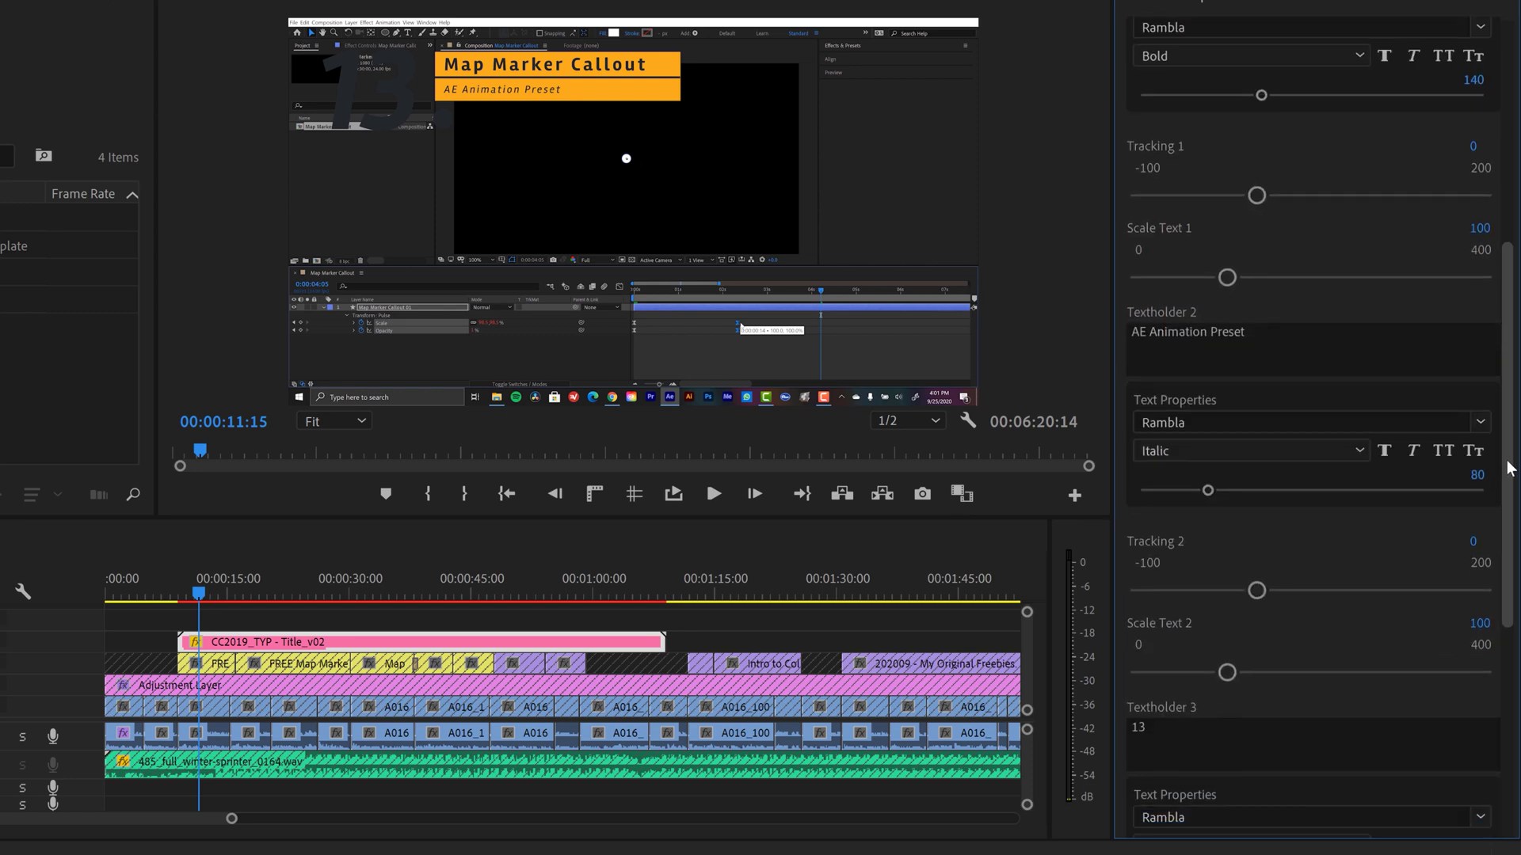
left_click(1171, 336)
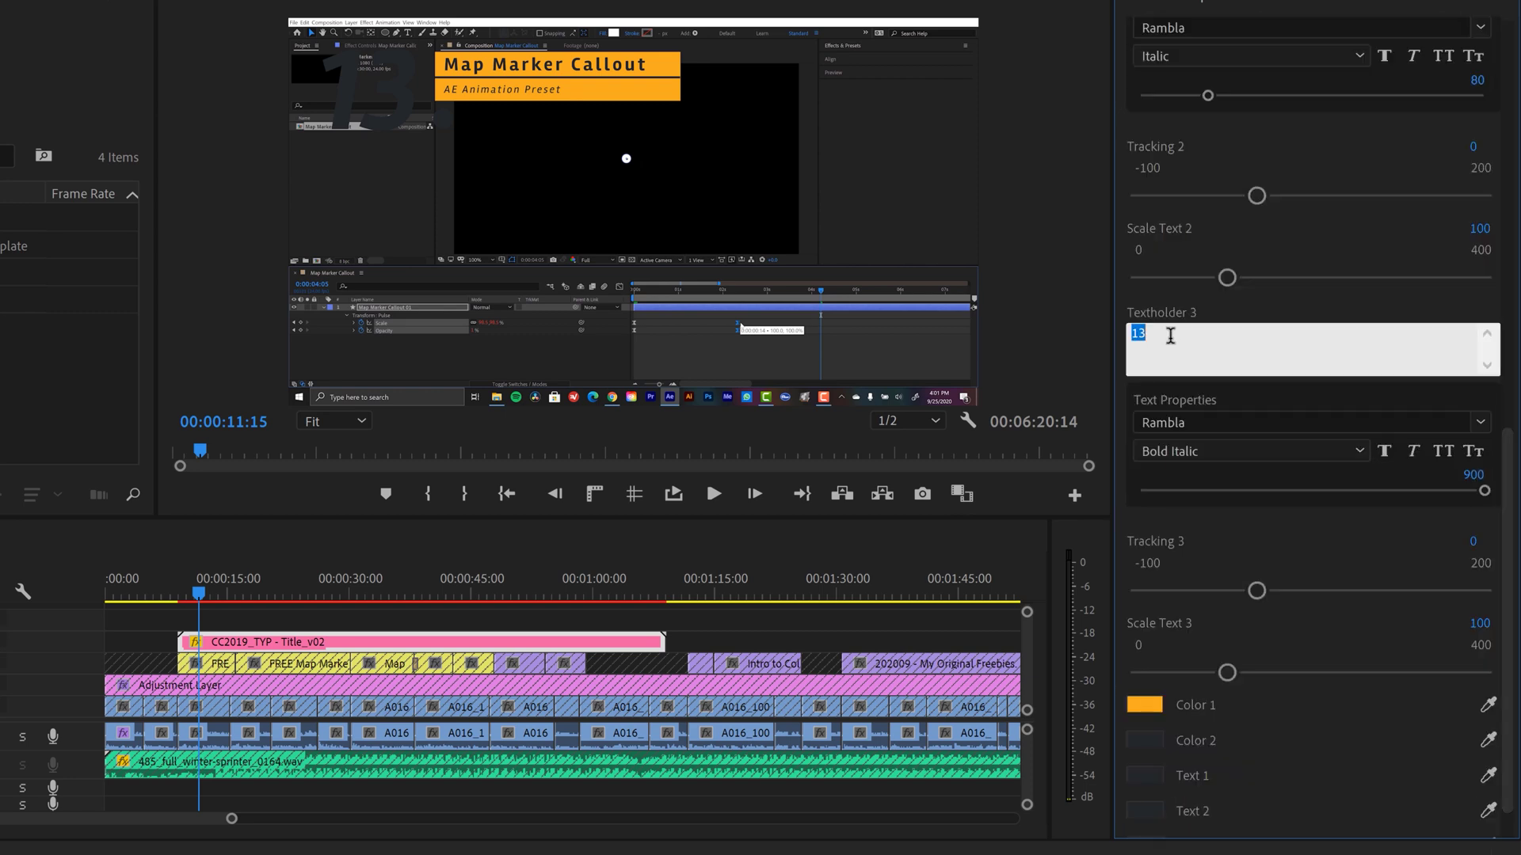
type("1")
left_click(479, 115)
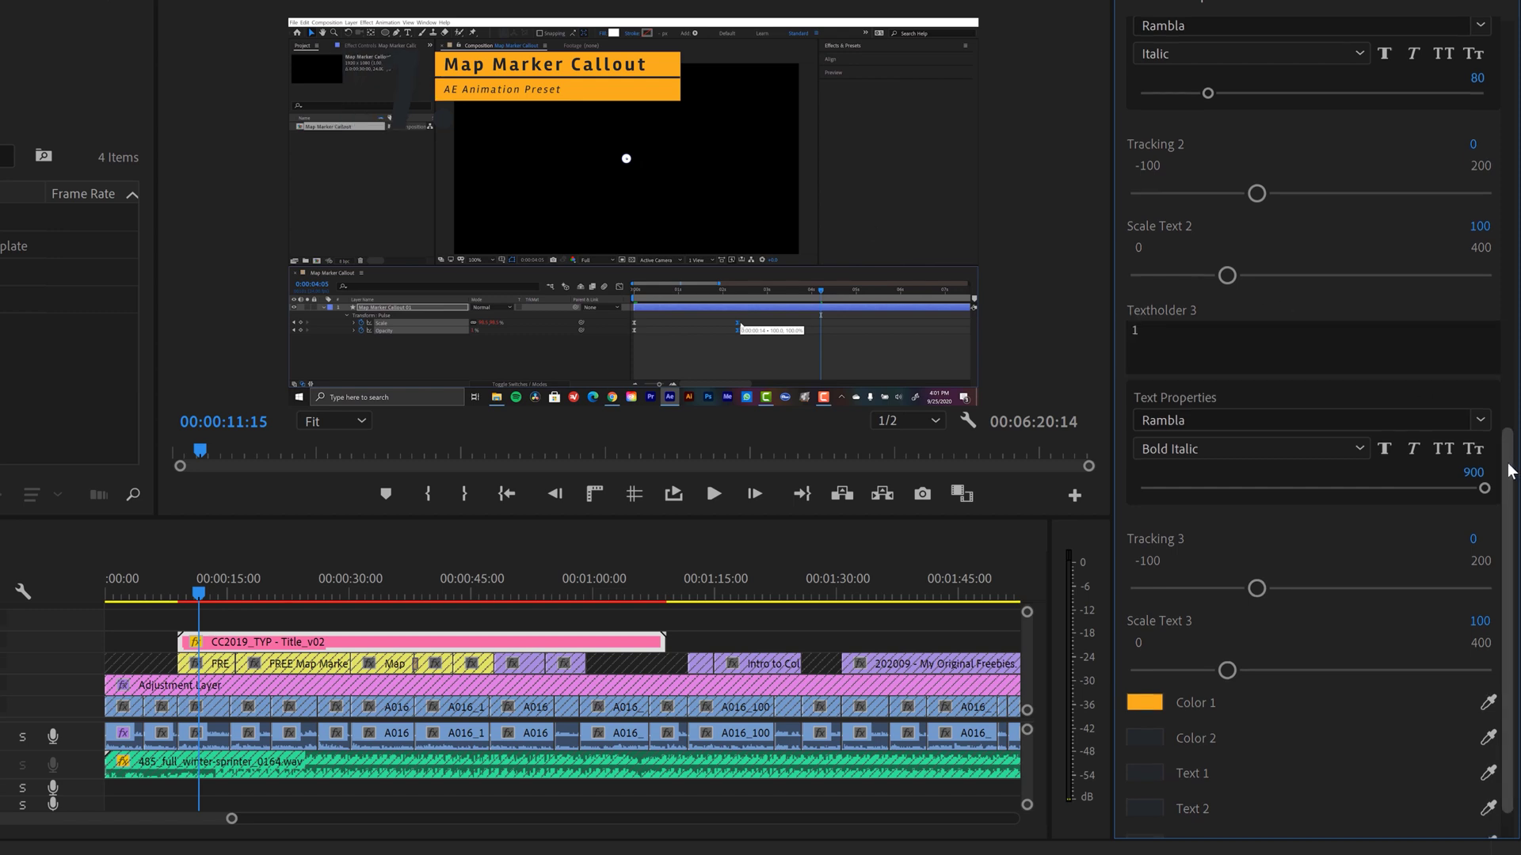
scroll(1511, 475, "down", 1)
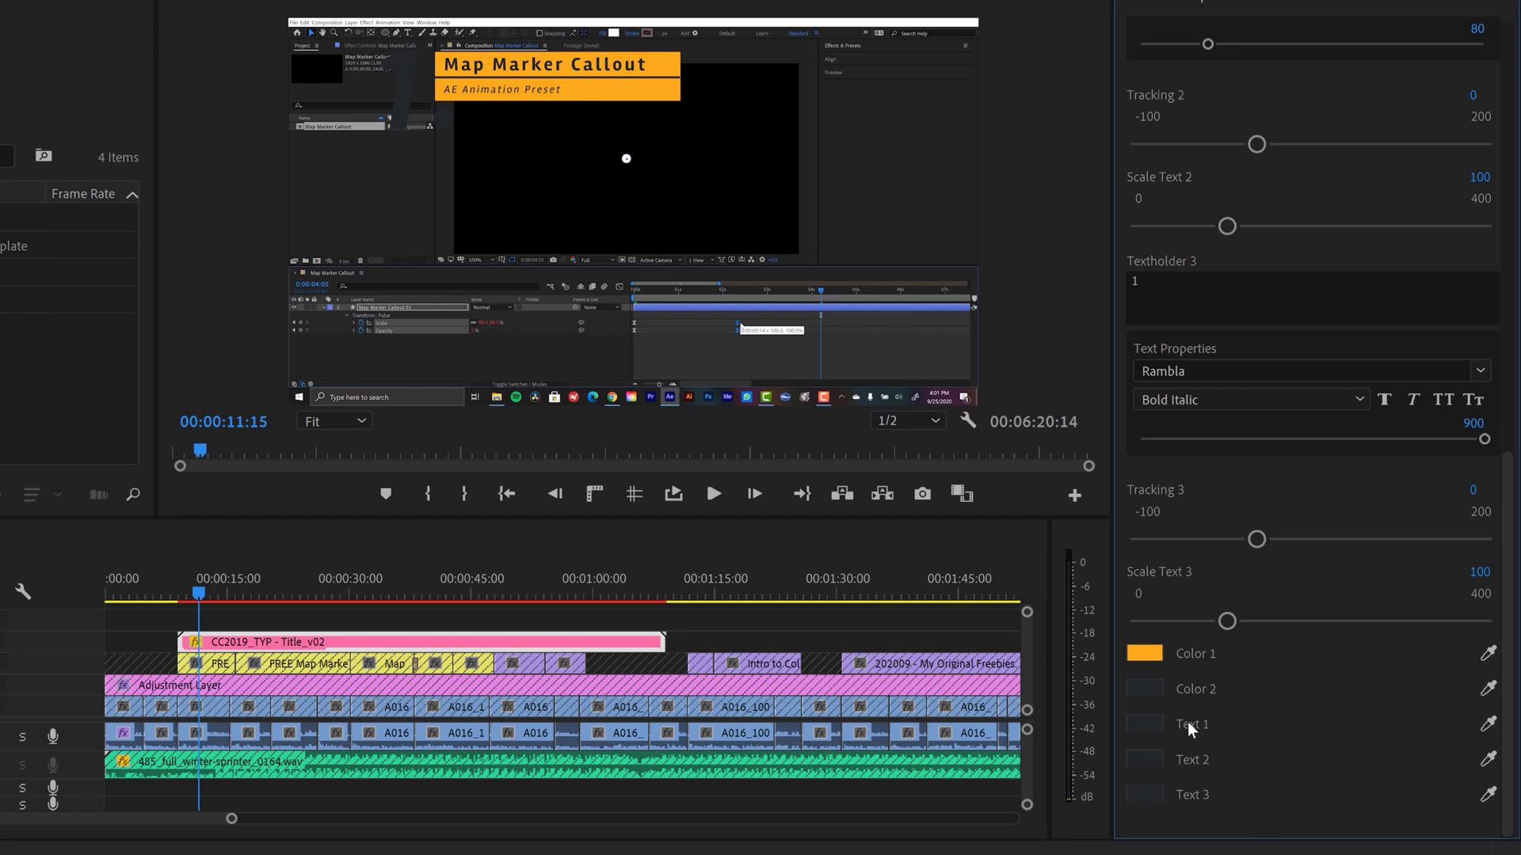
scroll(1510, 757, "up", 2)
scroll(1511, 756, "down", 2)
Step: Make the number 1 white (FFFFFF) and move the title left to position -1108, -755
left_click(1144, 795)
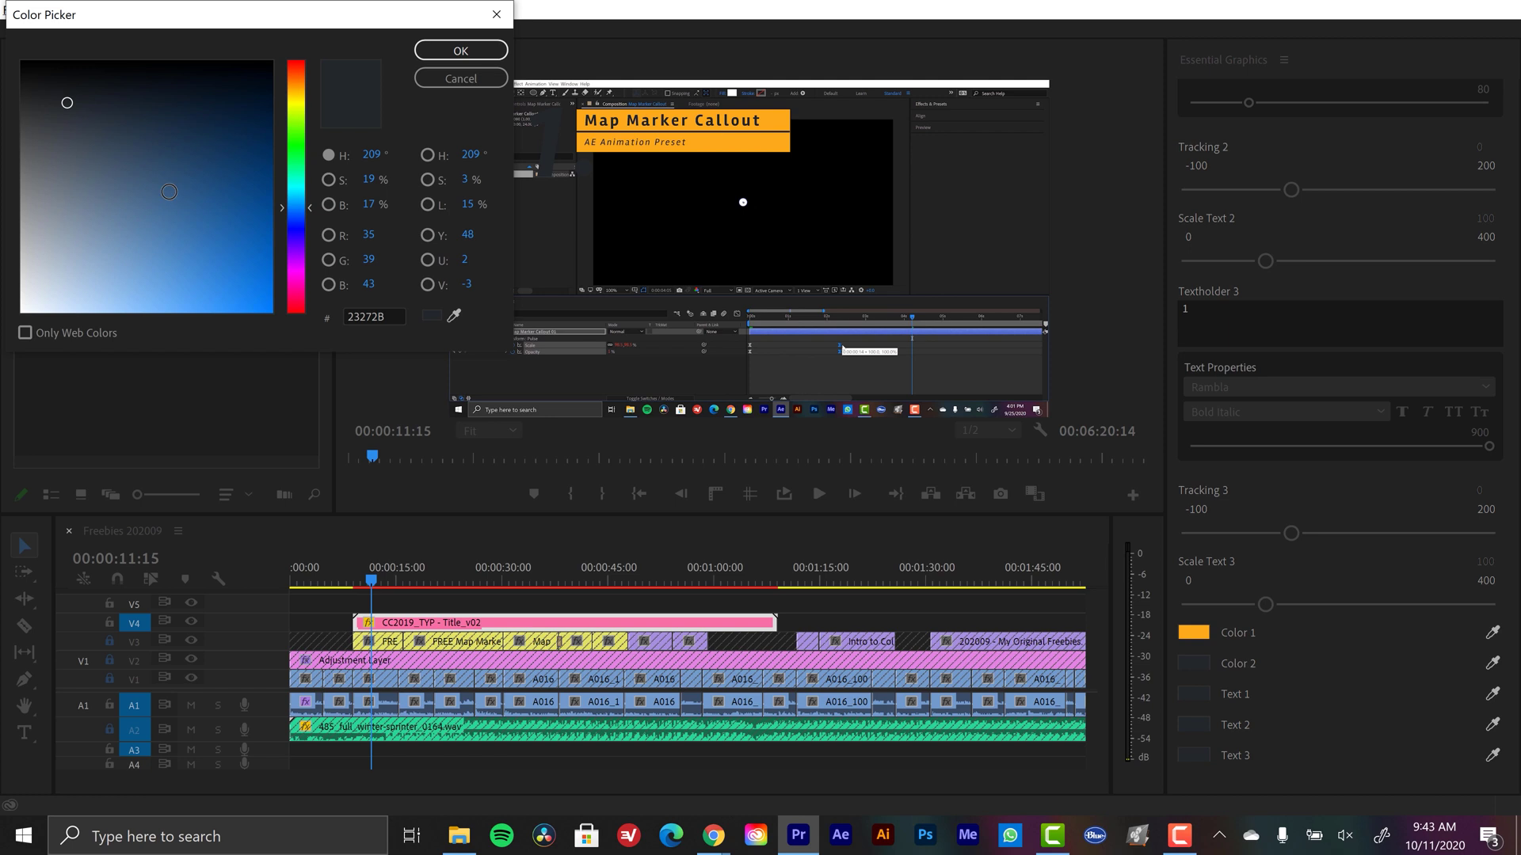
left_click_drag(168, 192, 3, 354)
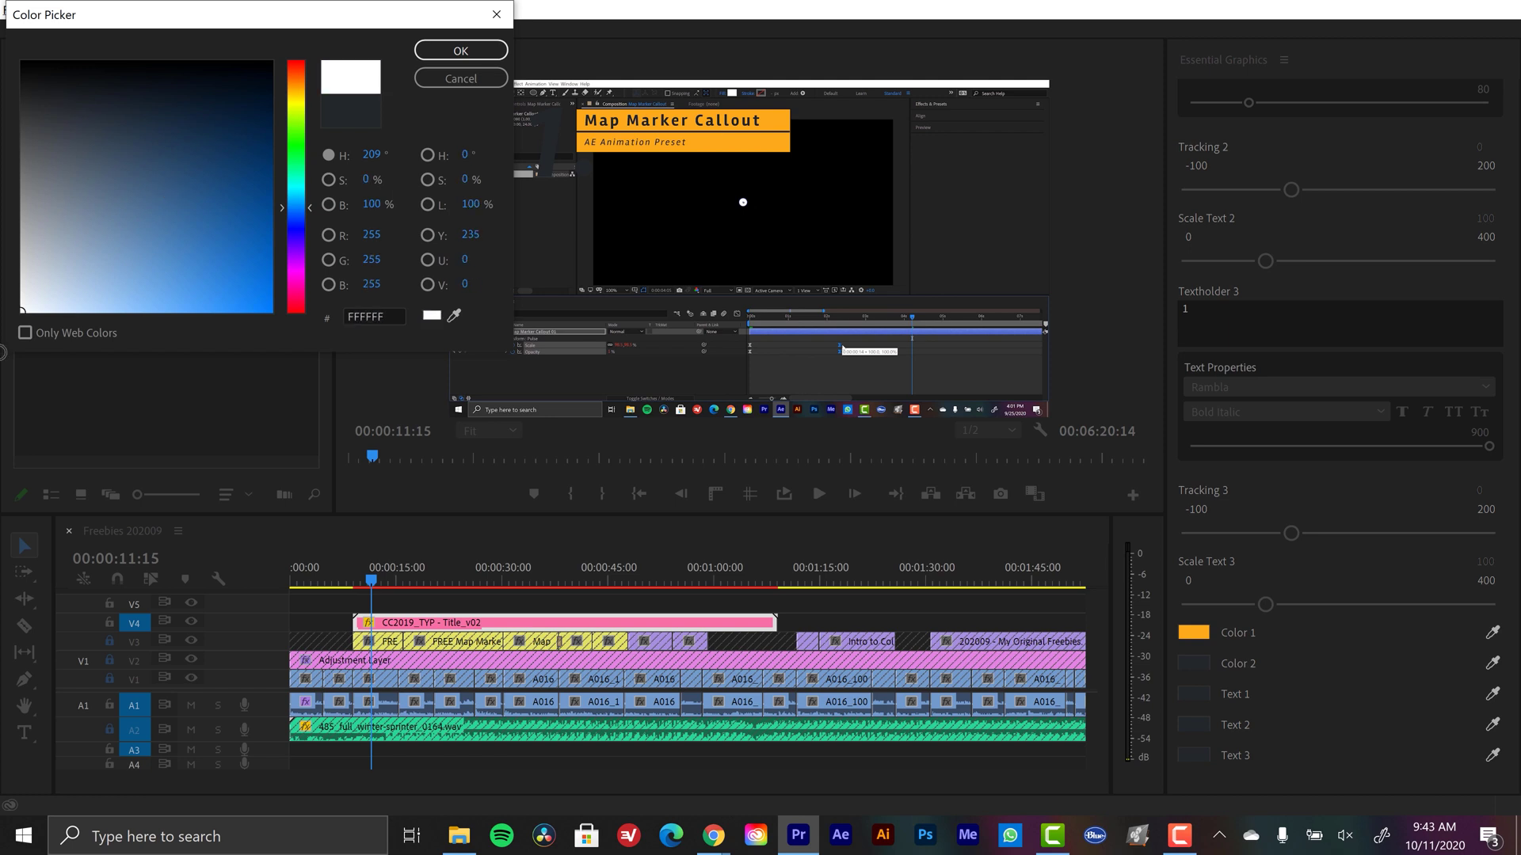
left_click(460, 50)
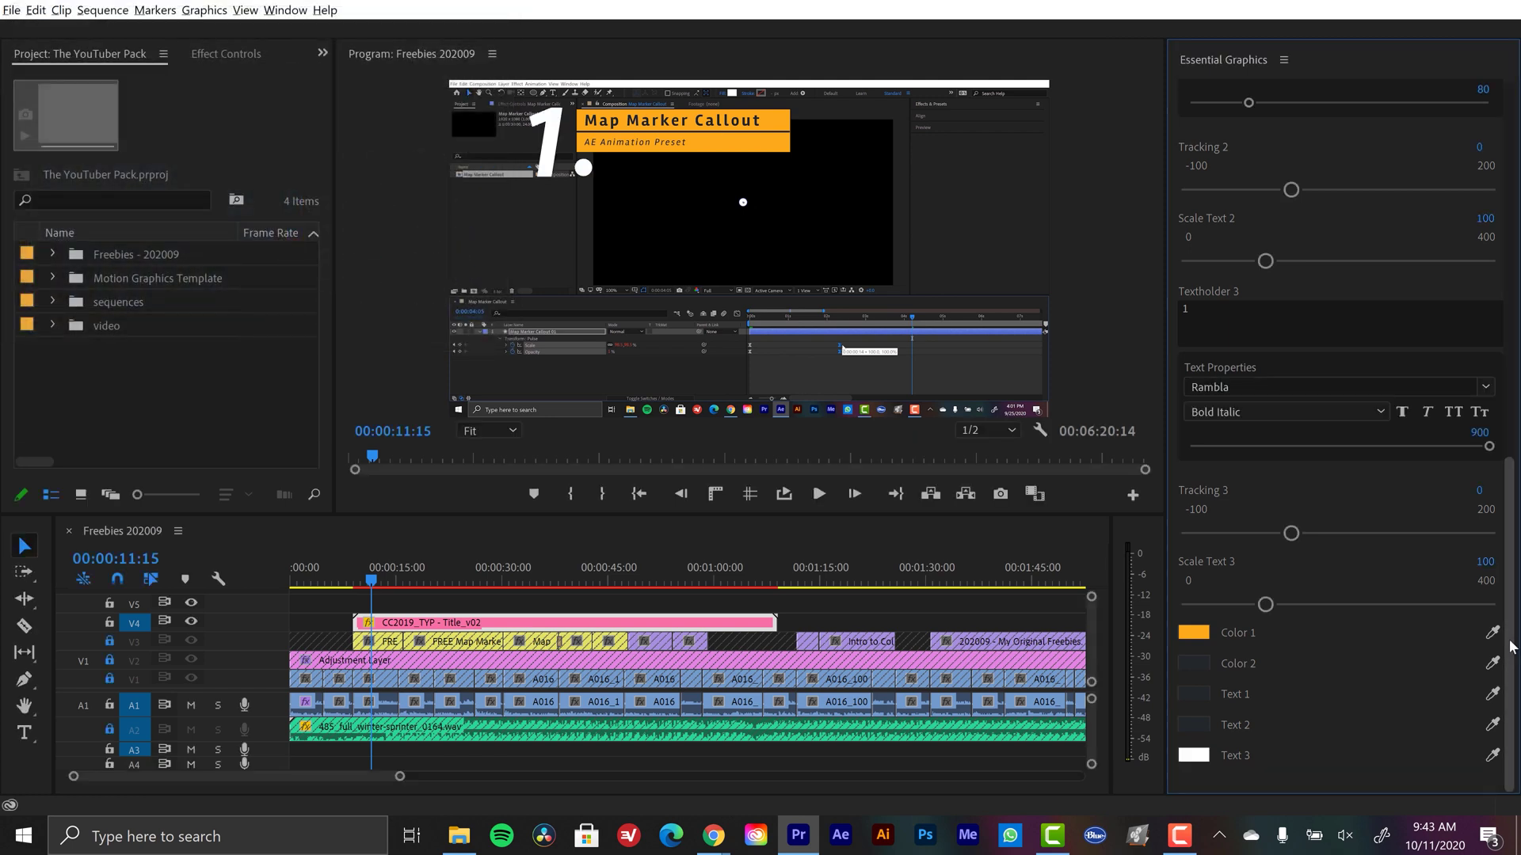
scroll(1493, 259, "up", 1)
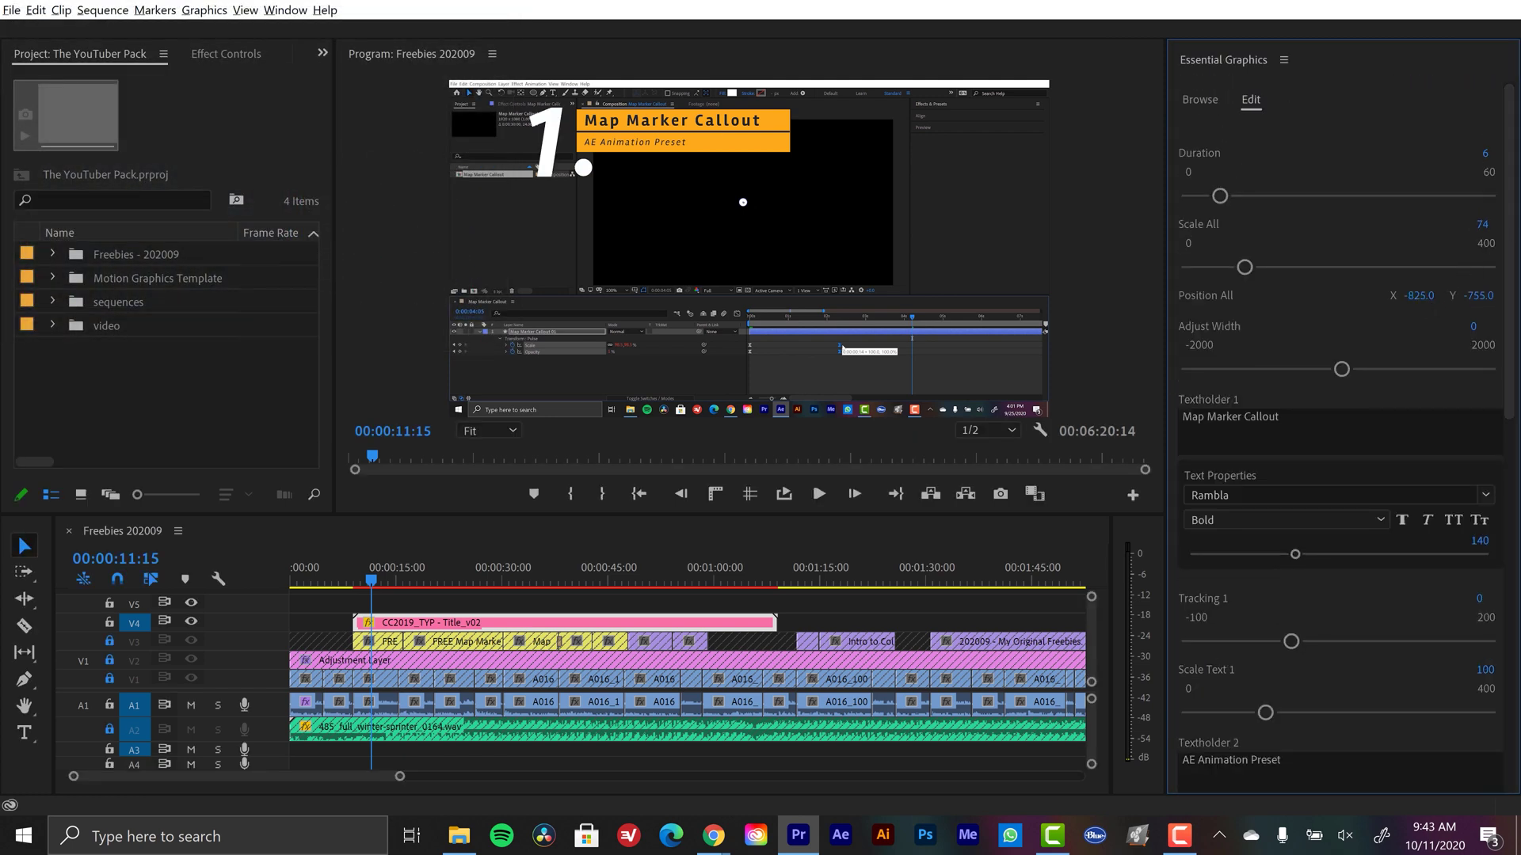
left_click_drag(1419, 295, 1350, 295)
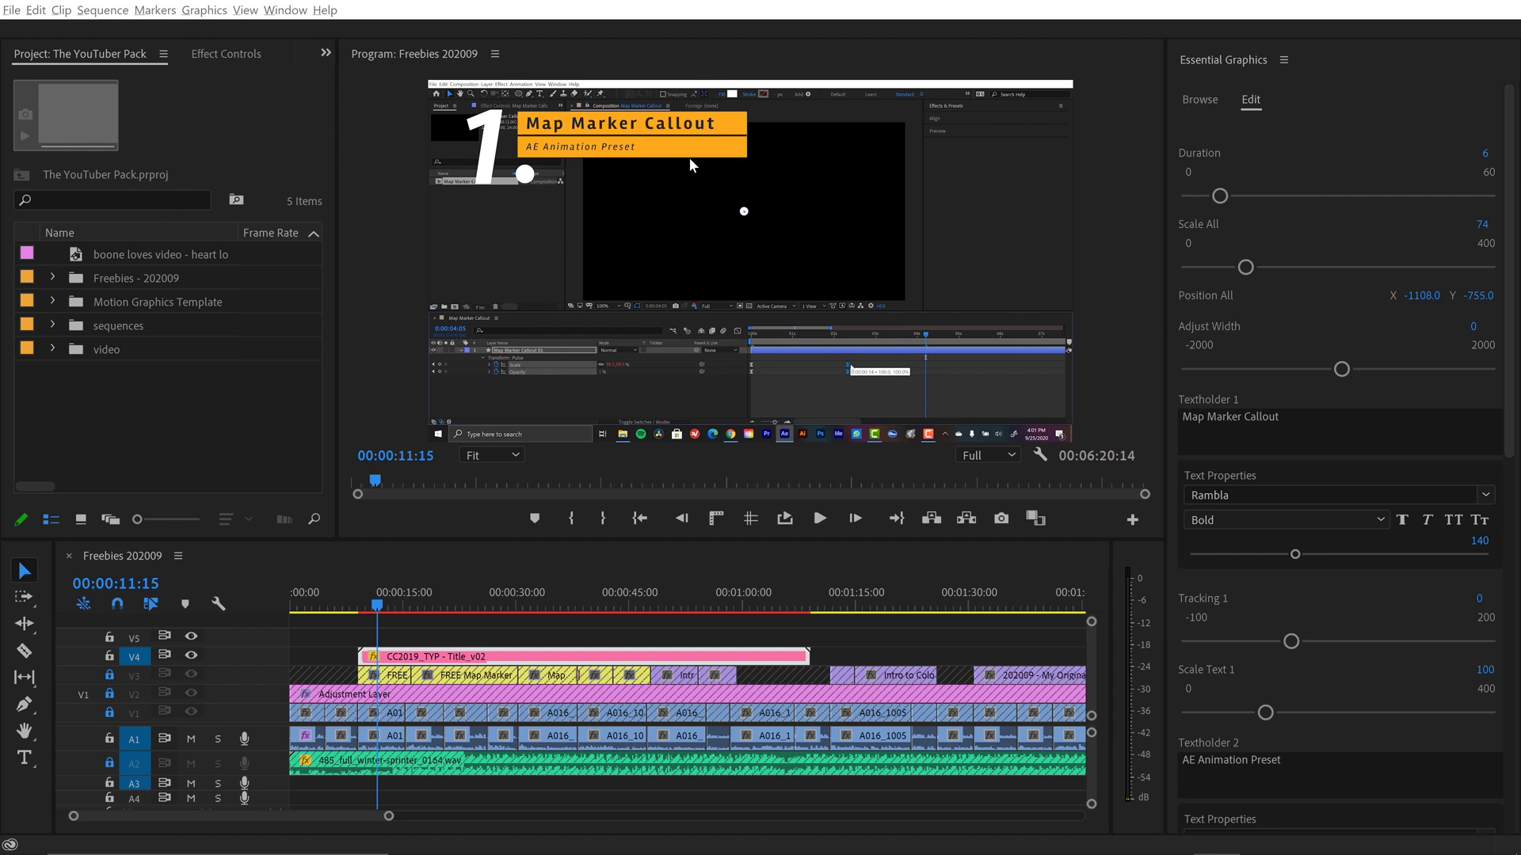
Step: Preview the heart logo and sample its red as the title's Color 1
double_click(77, 255)
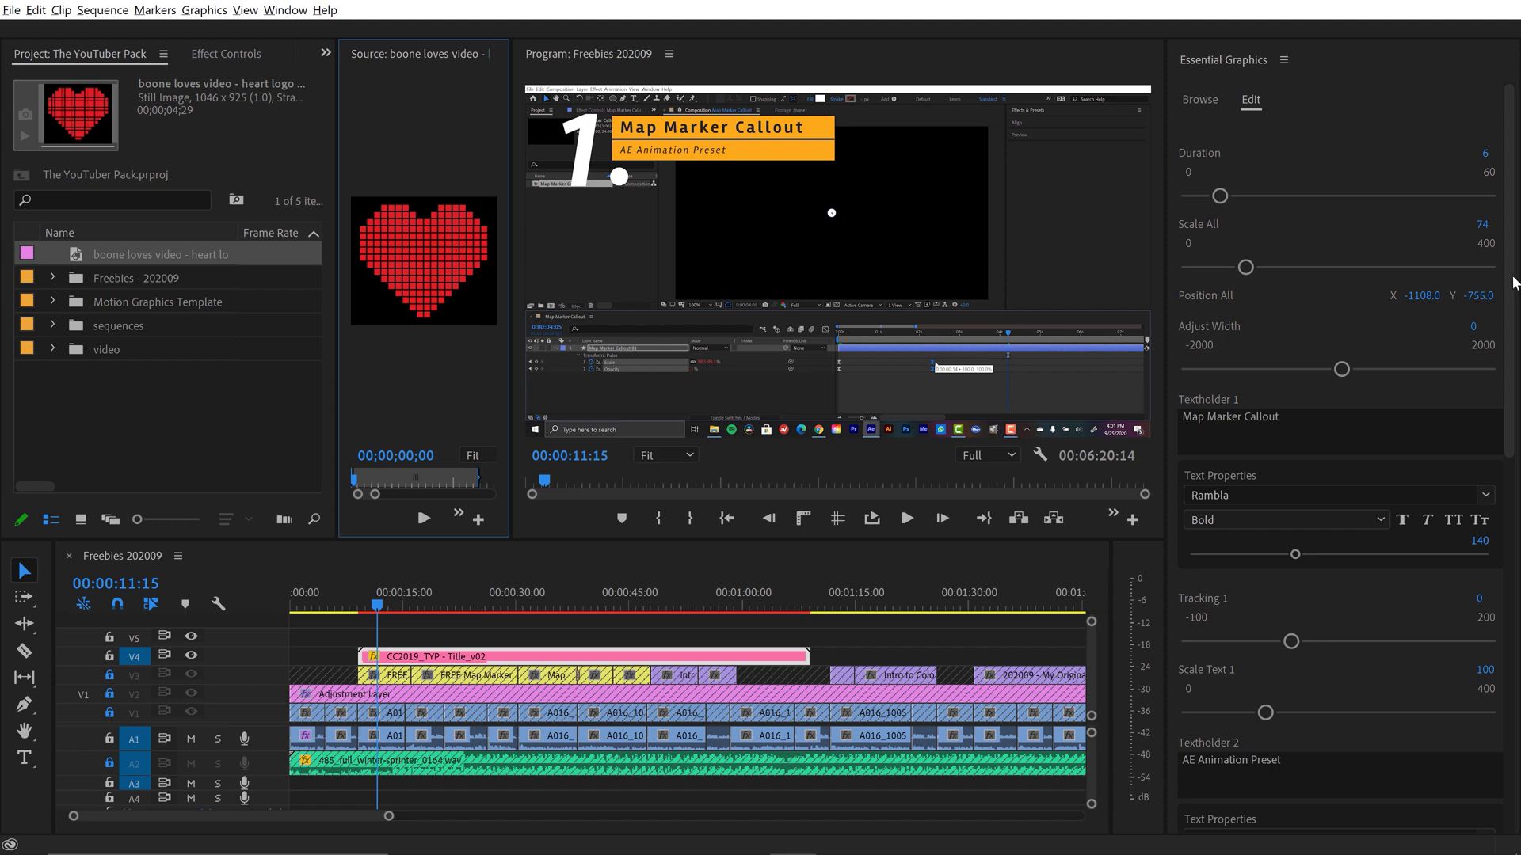
scroll(1385, 756, "down", 10)
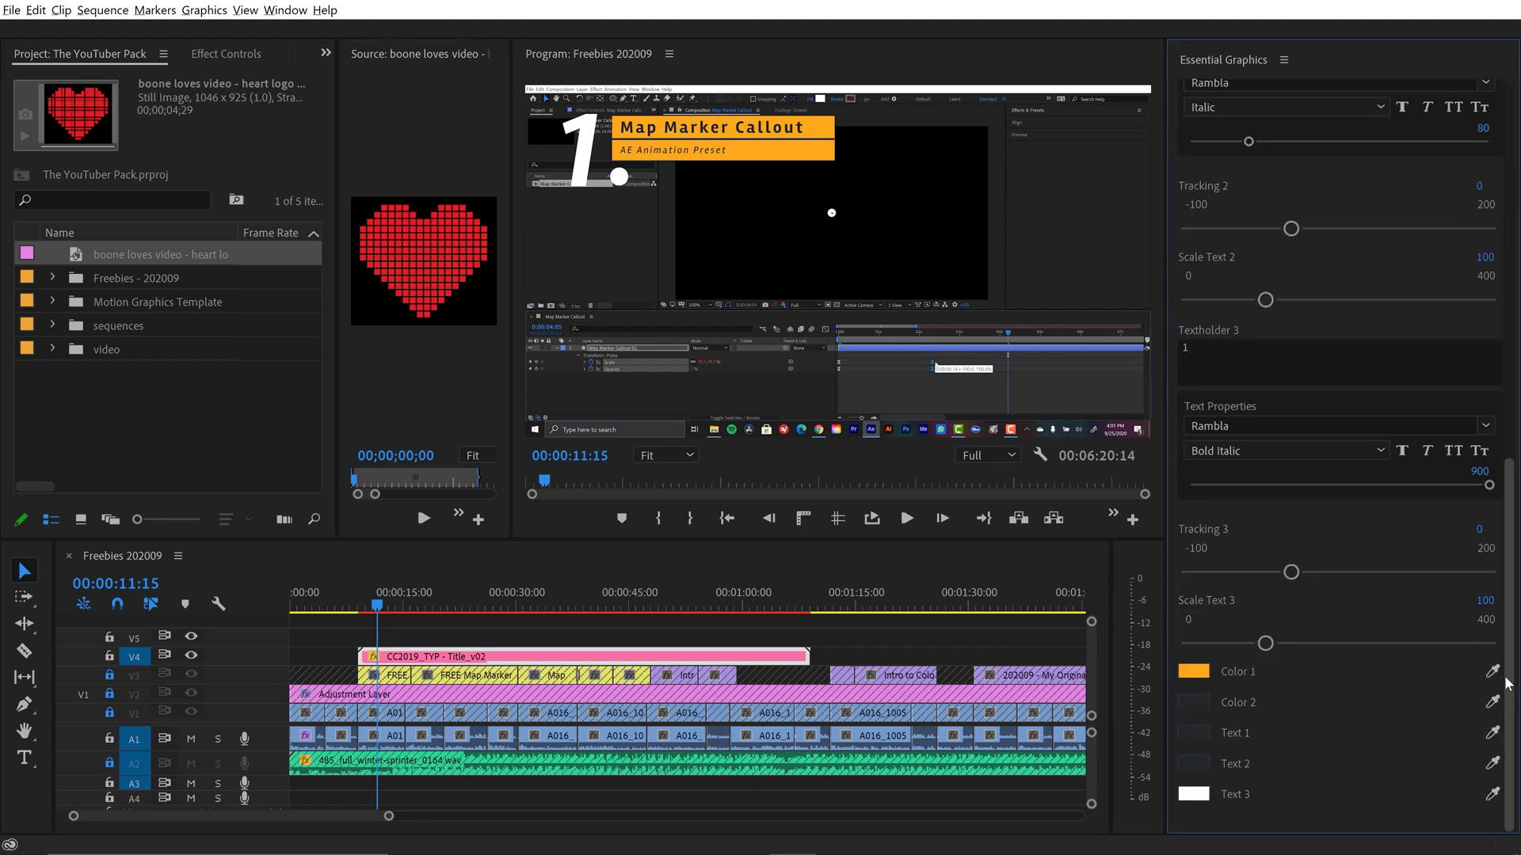
left_click(1492, 672)
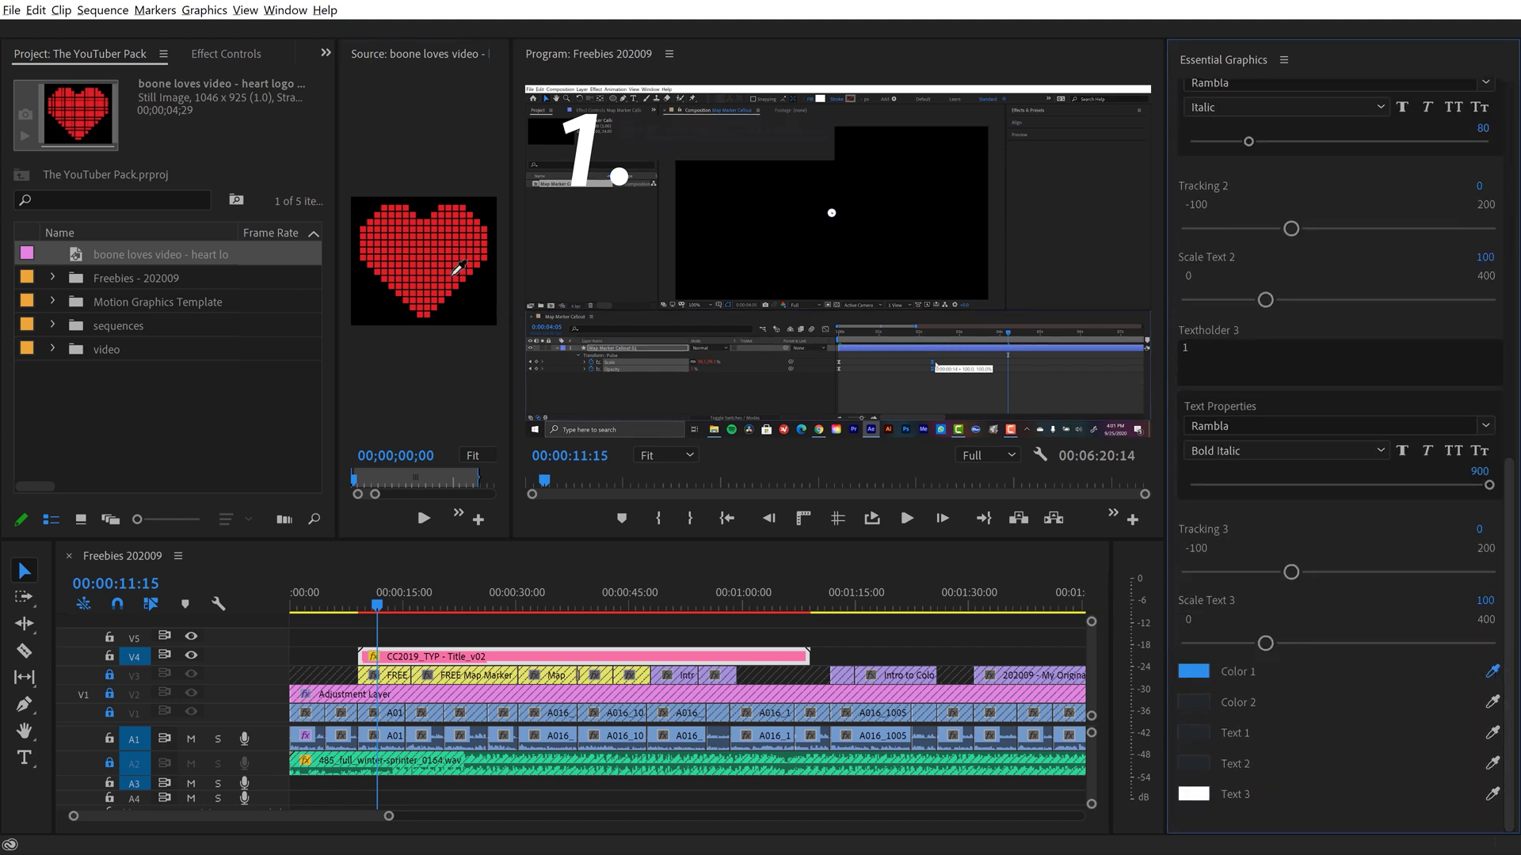
left_click(452, 233)
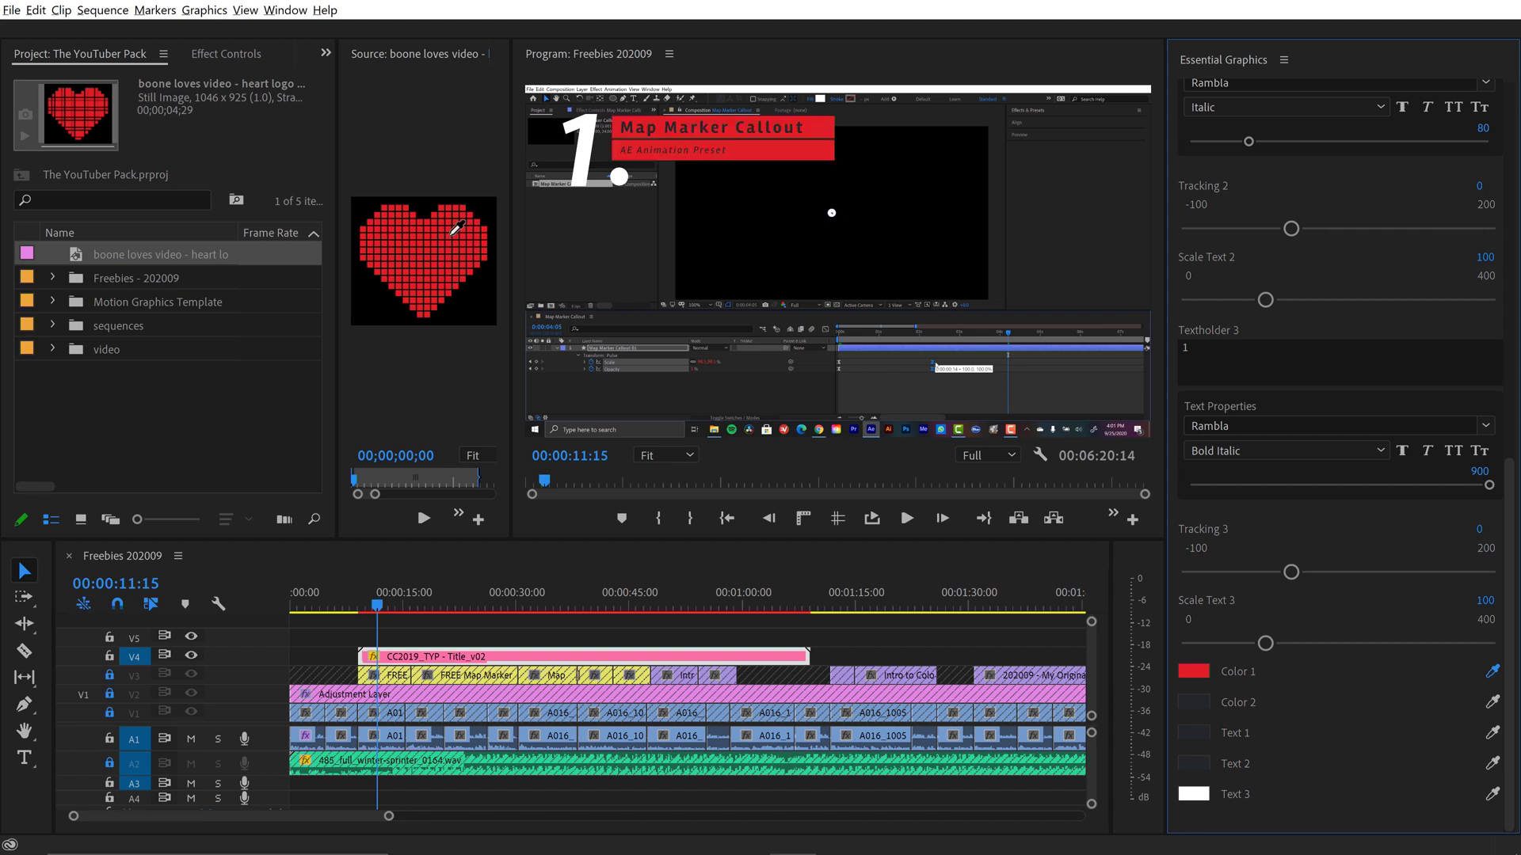
Step: Set the title's Color 2 to a grey shade
left_click(1194, 702)
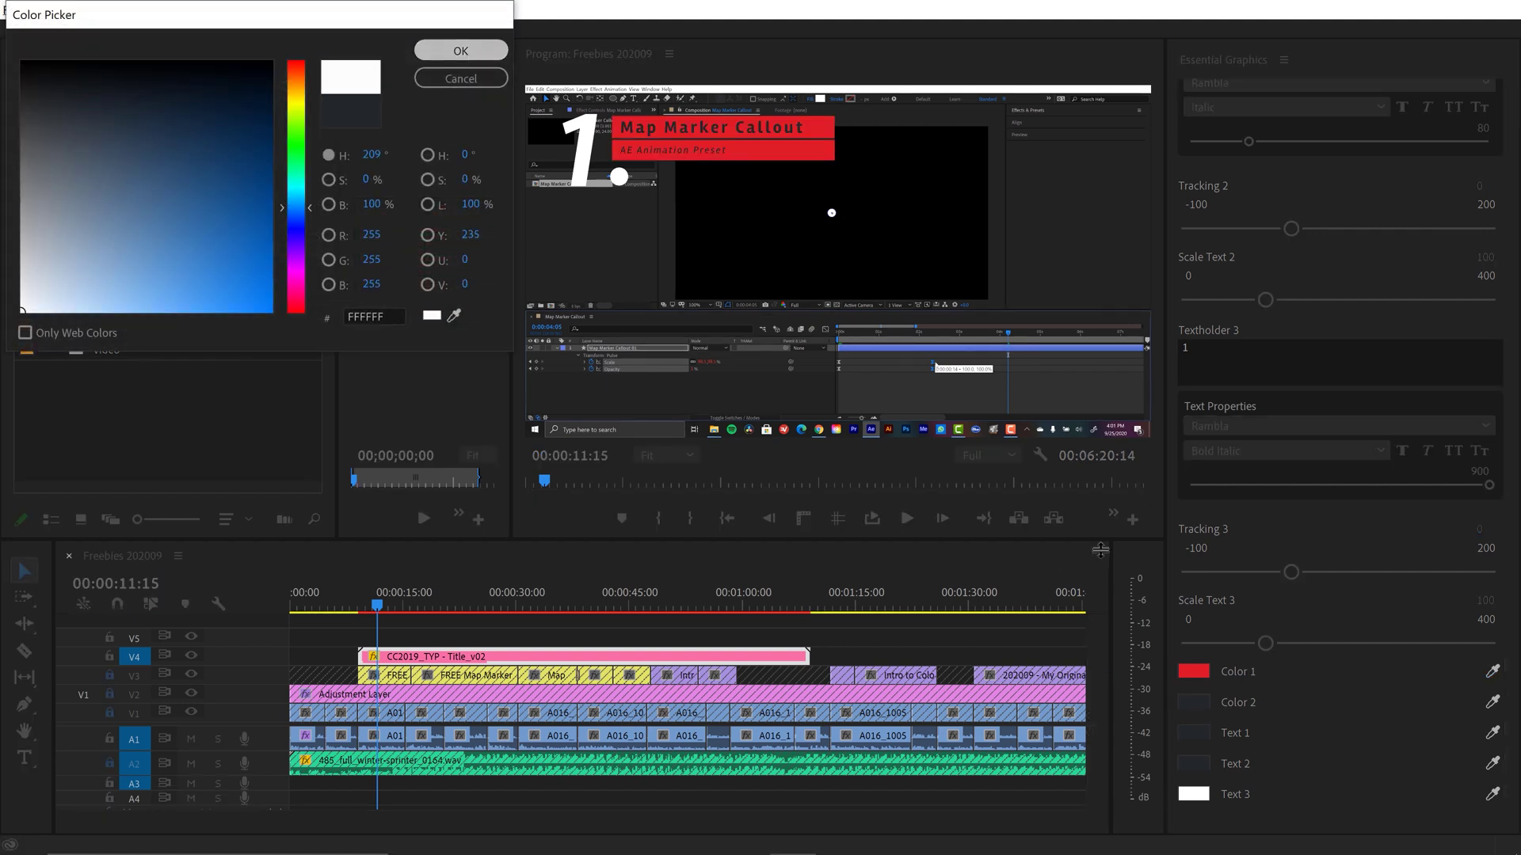
left_click(467, 55)
left_click(1194, 702)
left_click(58, 179)
Step: Set Text 1 to white FFFFFF and give Text 2 a light colour
left_click(62, 309)
left_click(460, 50)
left_click(1194, 763)
left_click(59, 311)
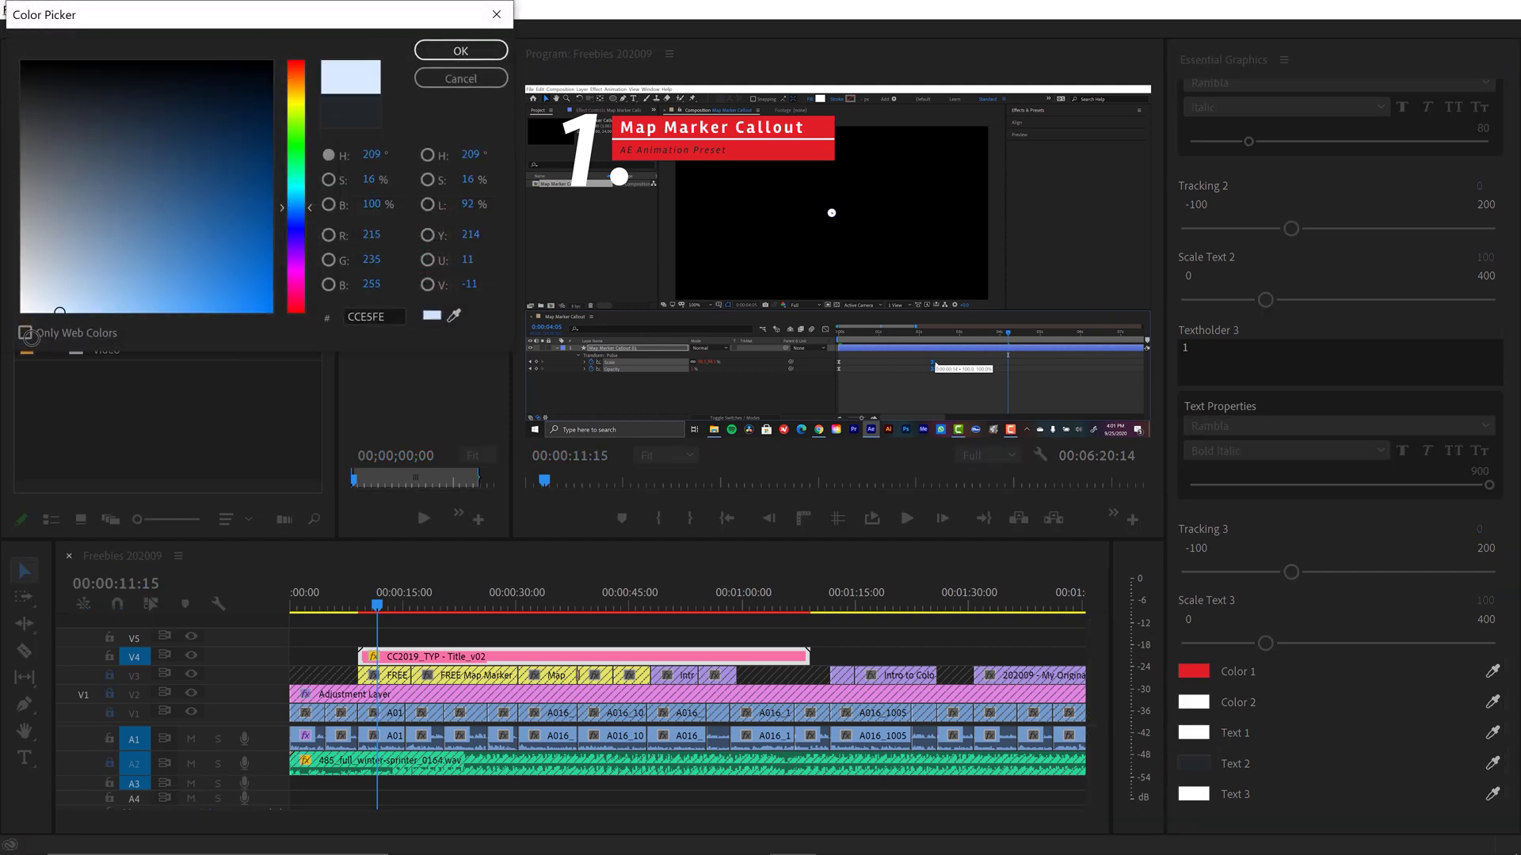
left_click(461, 50)
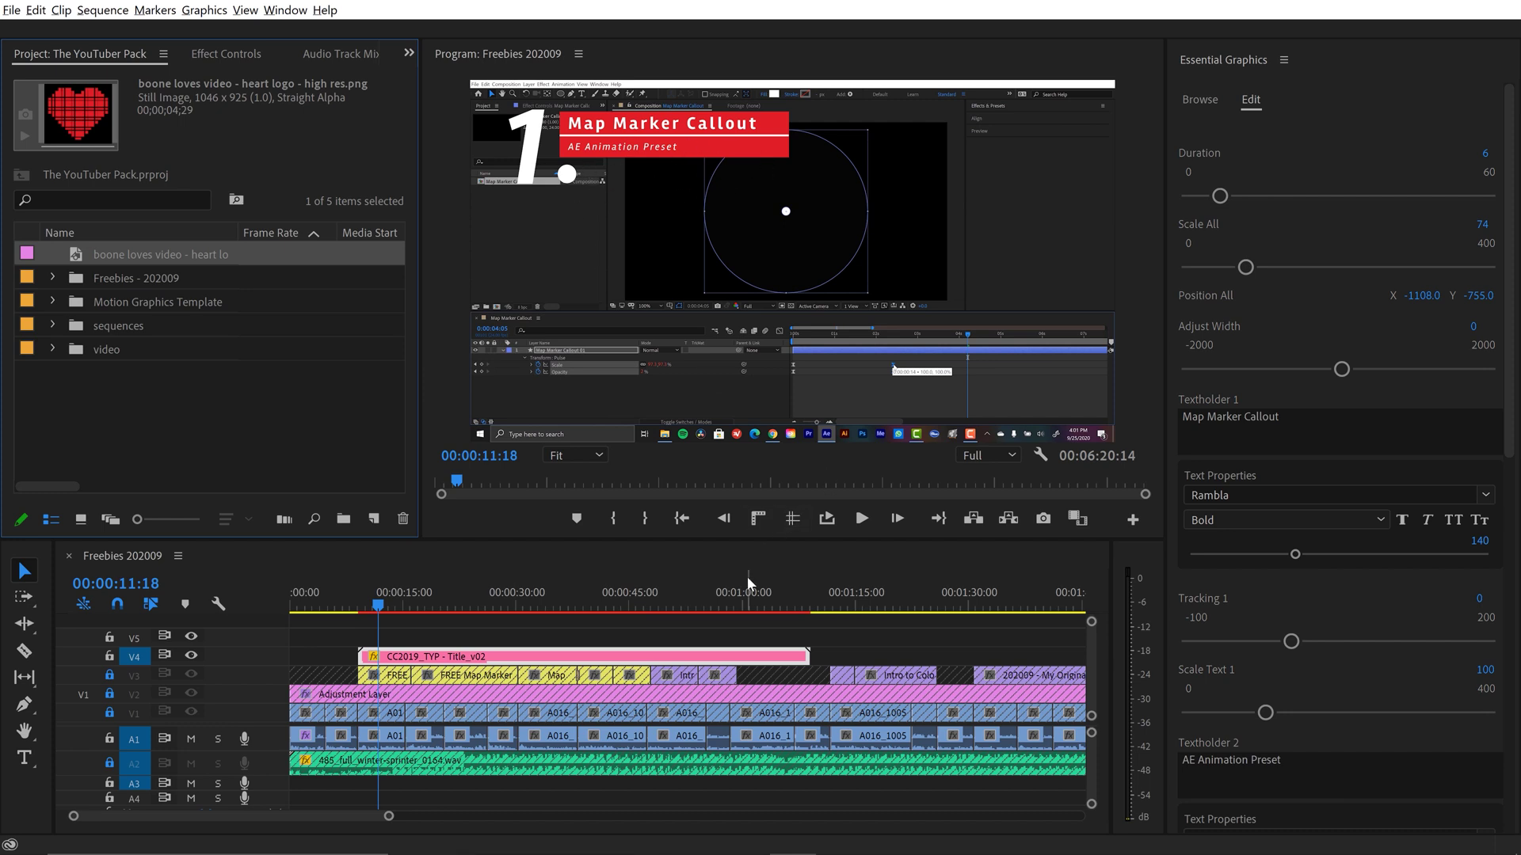
Step: Play the sequence from about 14 seconds to preview the title animation
left_click(488, 673)
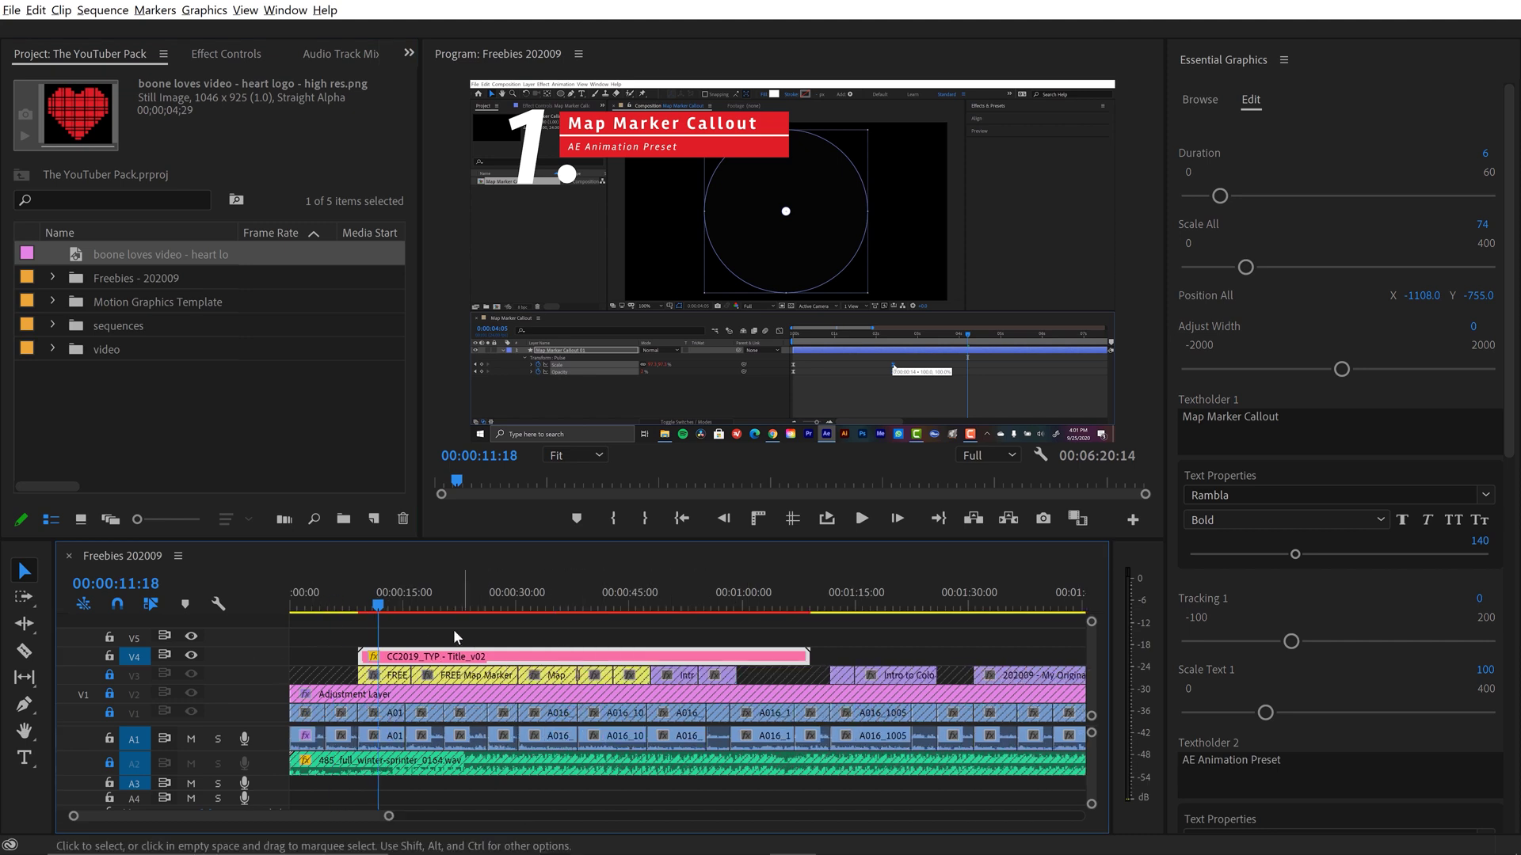
left_click(402, 605)
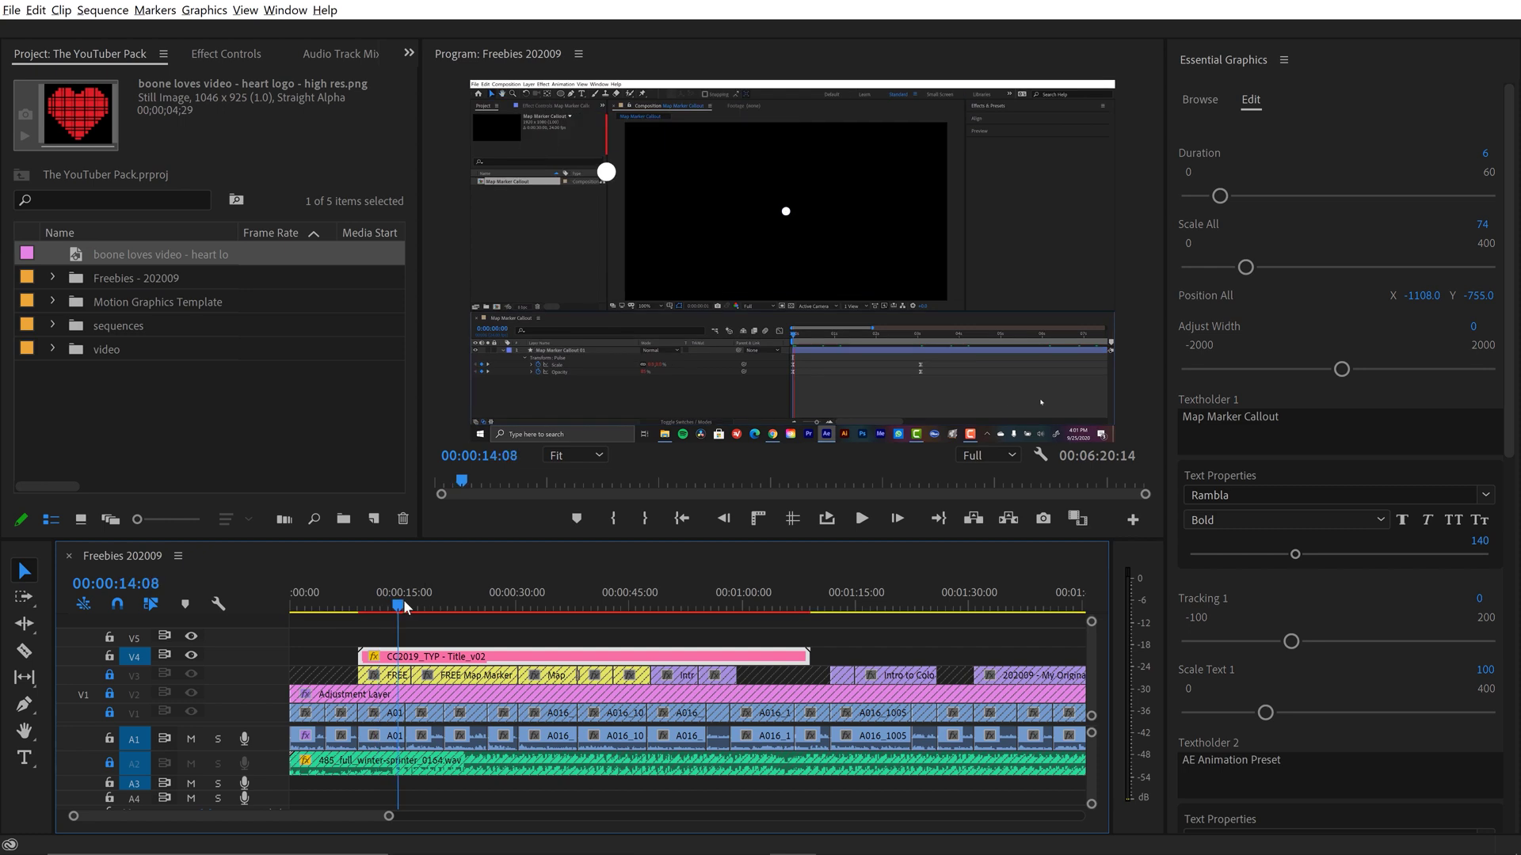
key("space")
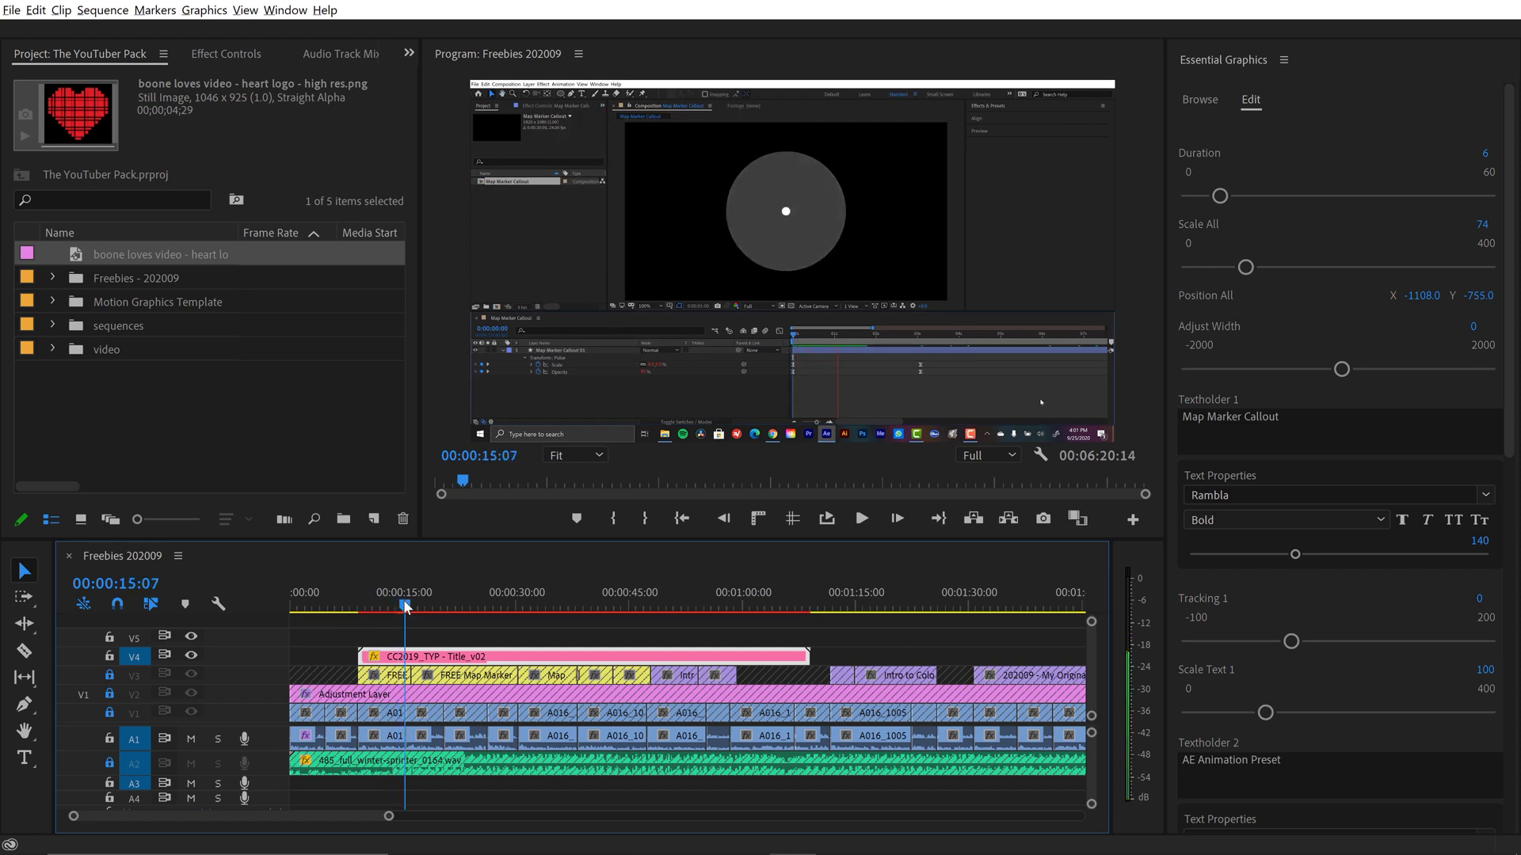
Step: Trim Title_v02 to end at the playhead, about six seconds, and place a copy later on V4
left_click(810, 656)
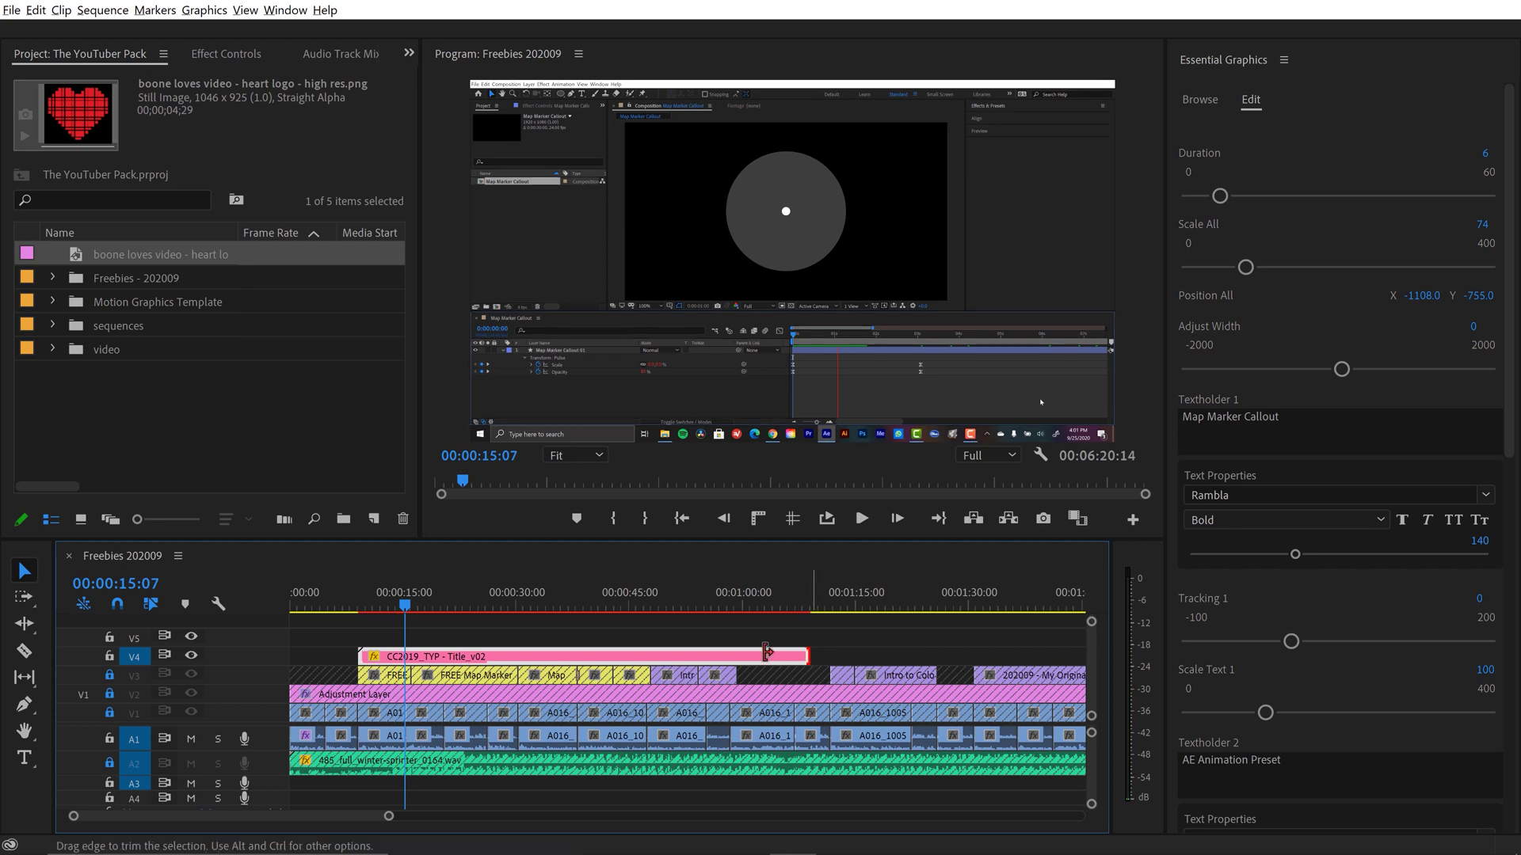
left_click_drag(748, 655, 435, 643)
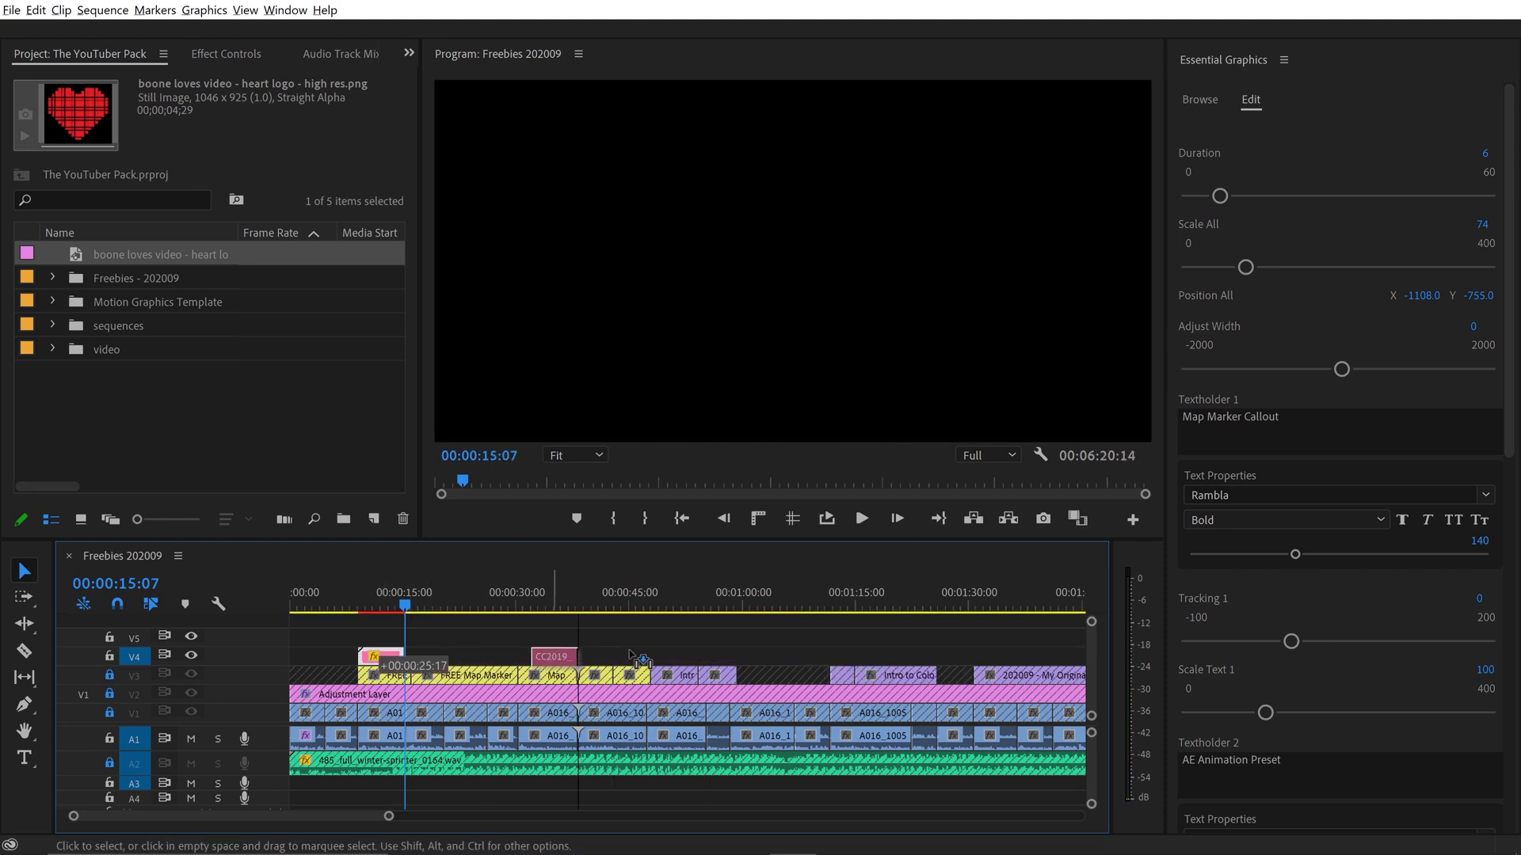
left_click_drag(646, 658, 648, 657)
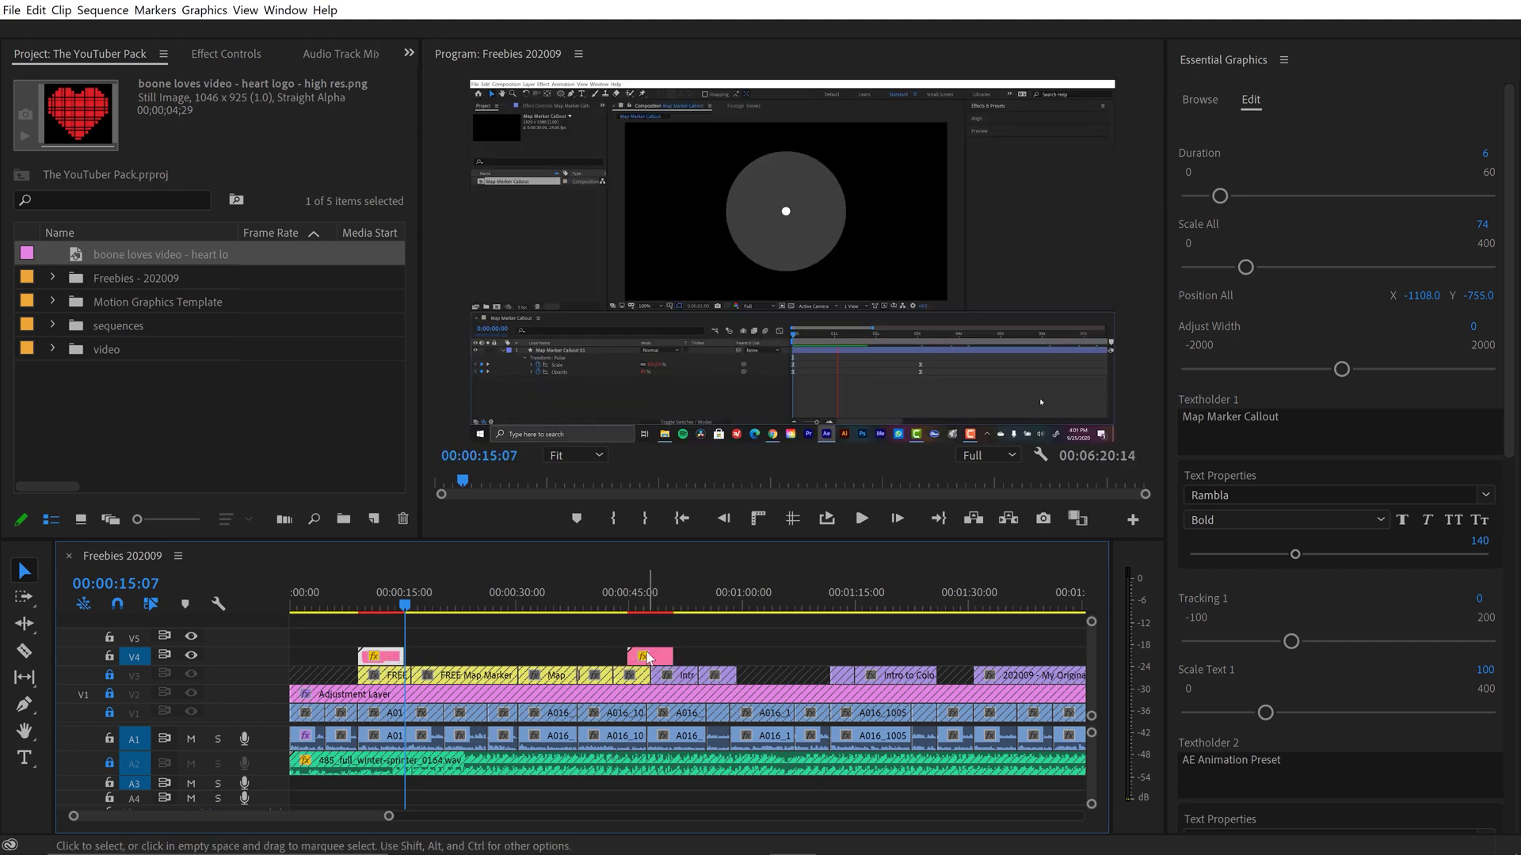
key("=")
Step: Scrub onto the copied title near 1:01 and change its callout number to 2
left_click(683, 606)
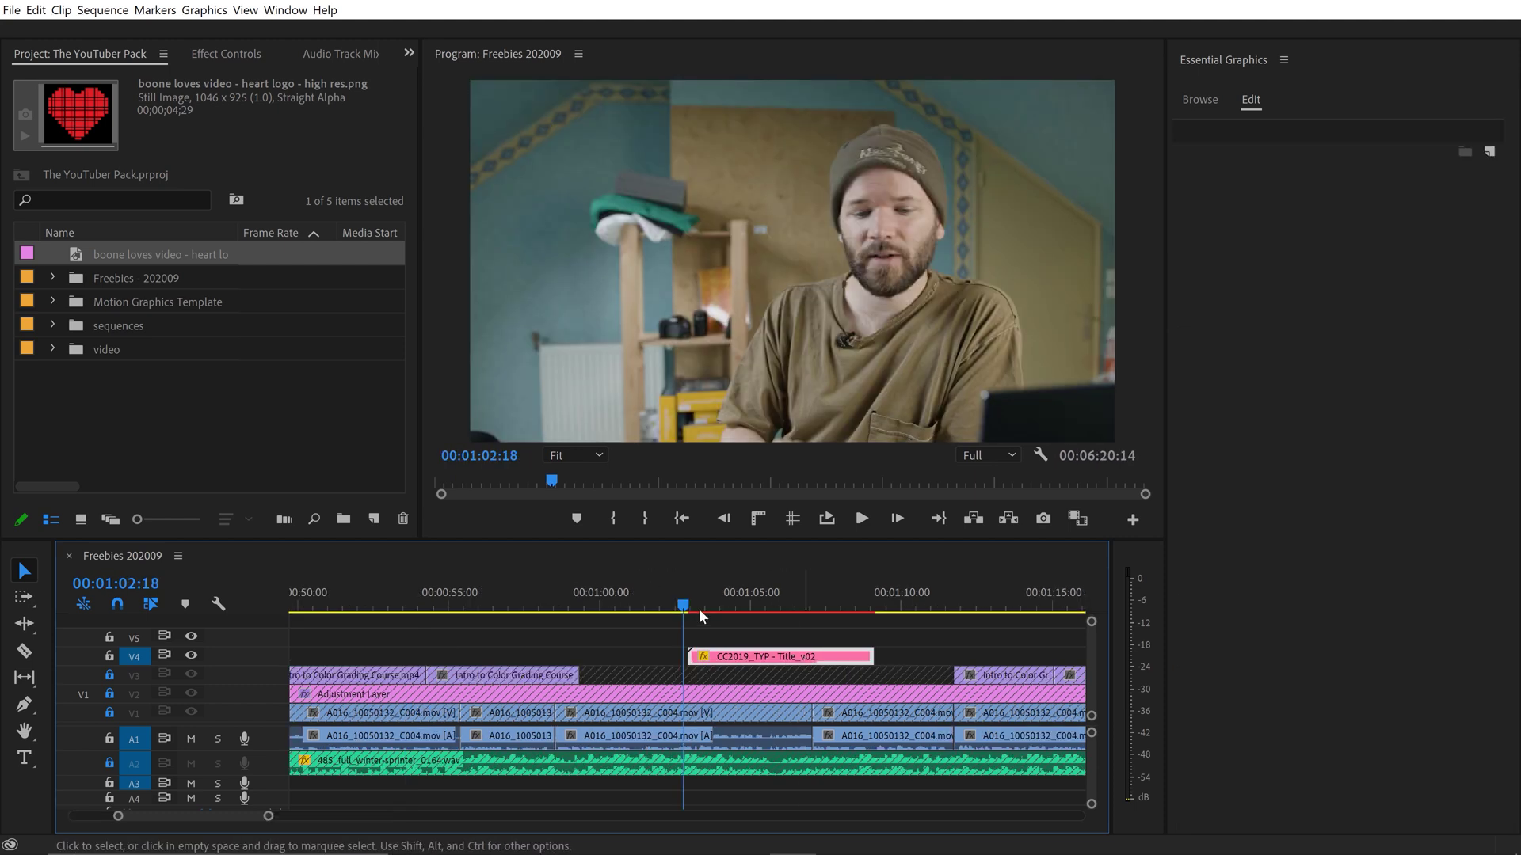
left_click_drag(705, 604, 757, 593)
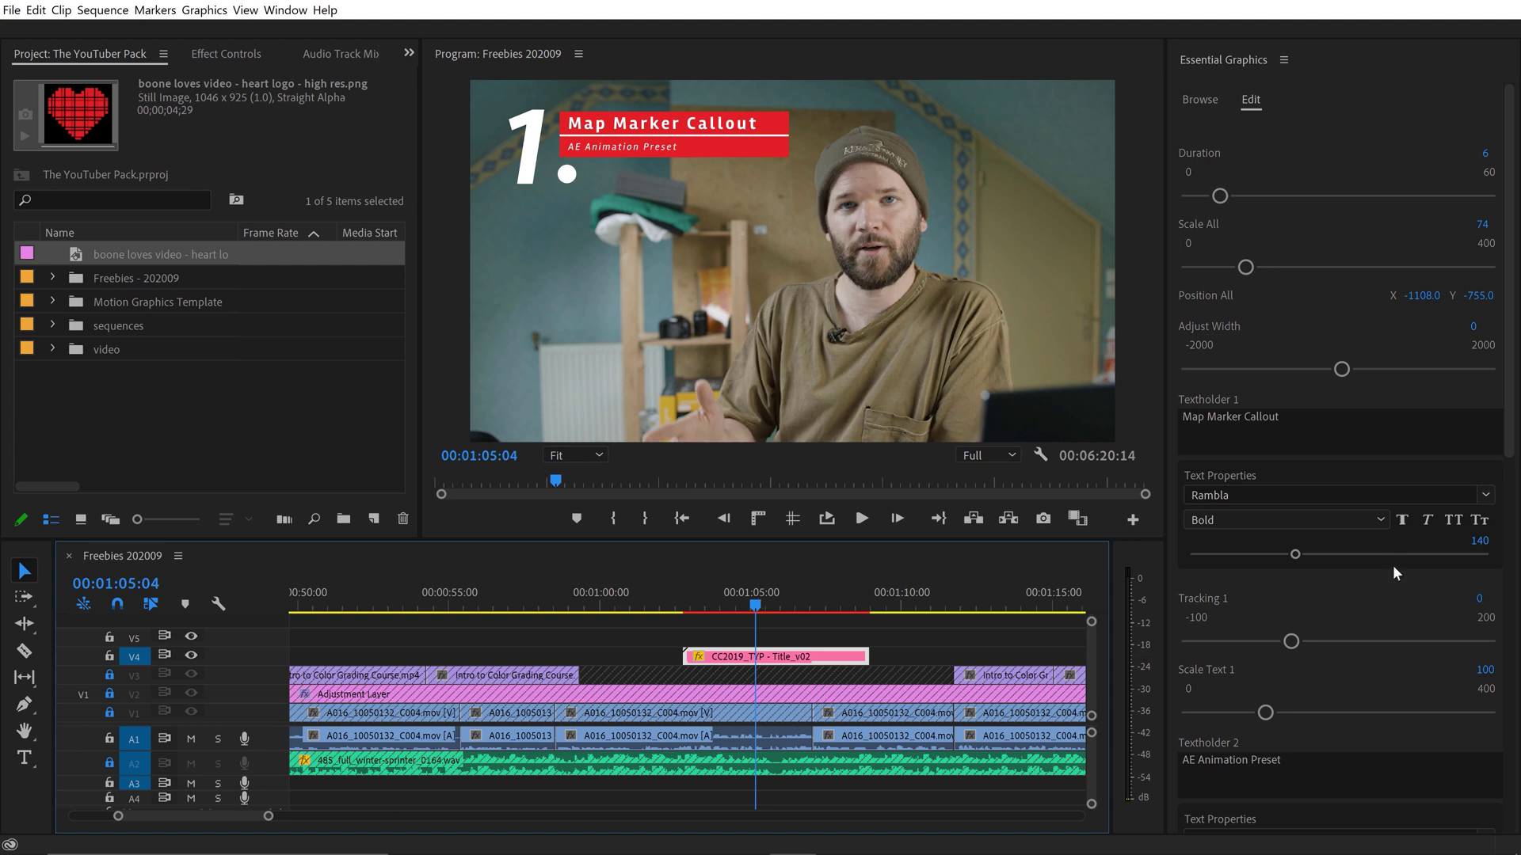
left_click_drag(1510, 343, 1509, 379)
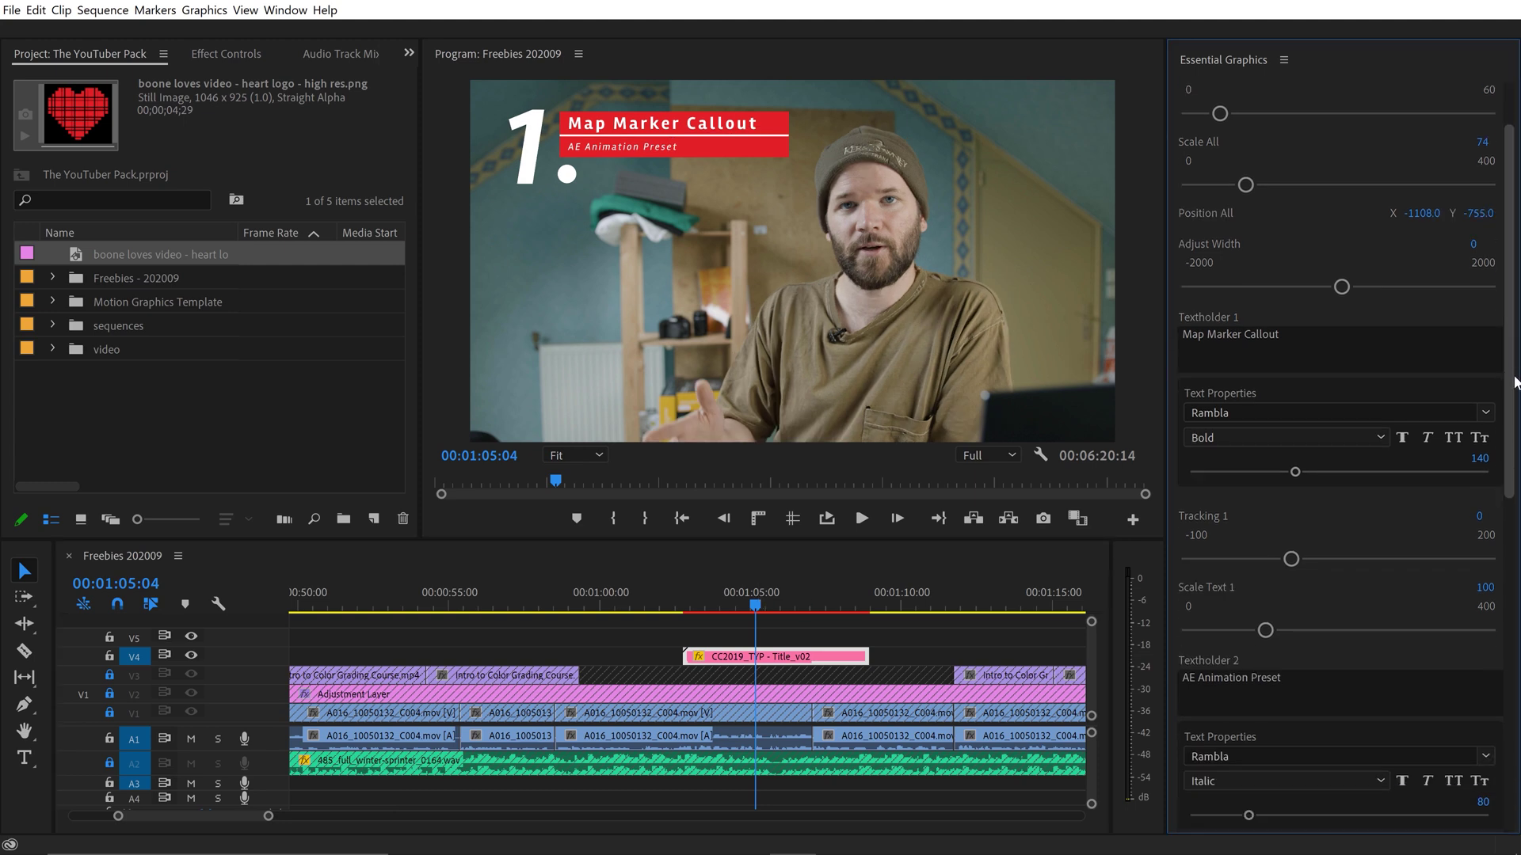
left_click(1329, 339)
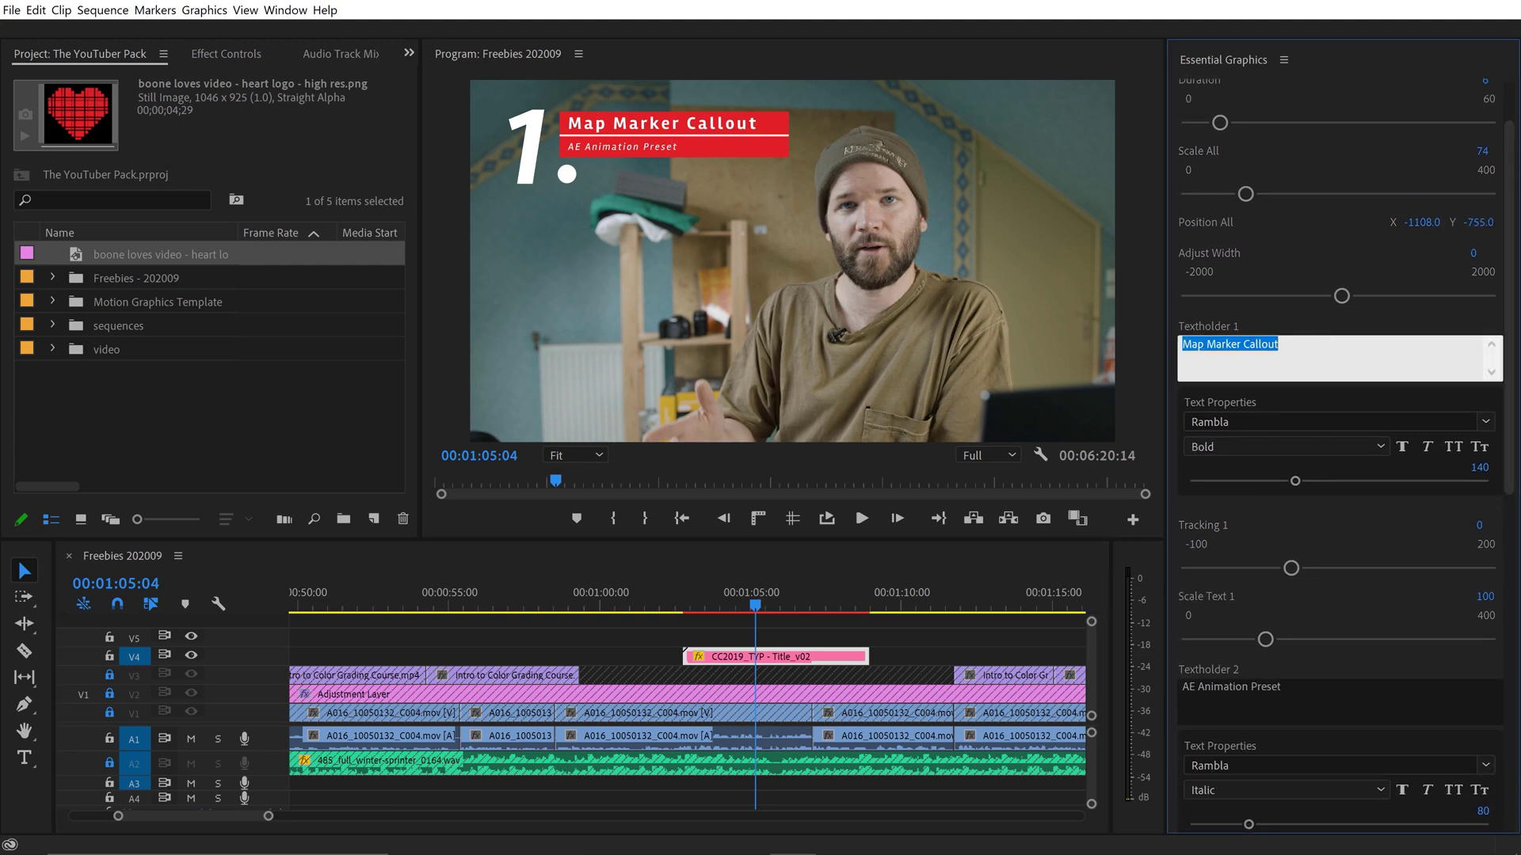
left_click_drag(1509, 349, 1510, 646)
scroll(1423, 592, "down", 1)
left_click(1259, 412)
type("2")
Step: Replace the title text with 'Intro to Color Grading' and the subtitle with 'Video Course'
left_click_drag(1509, 559, 1509, 338)
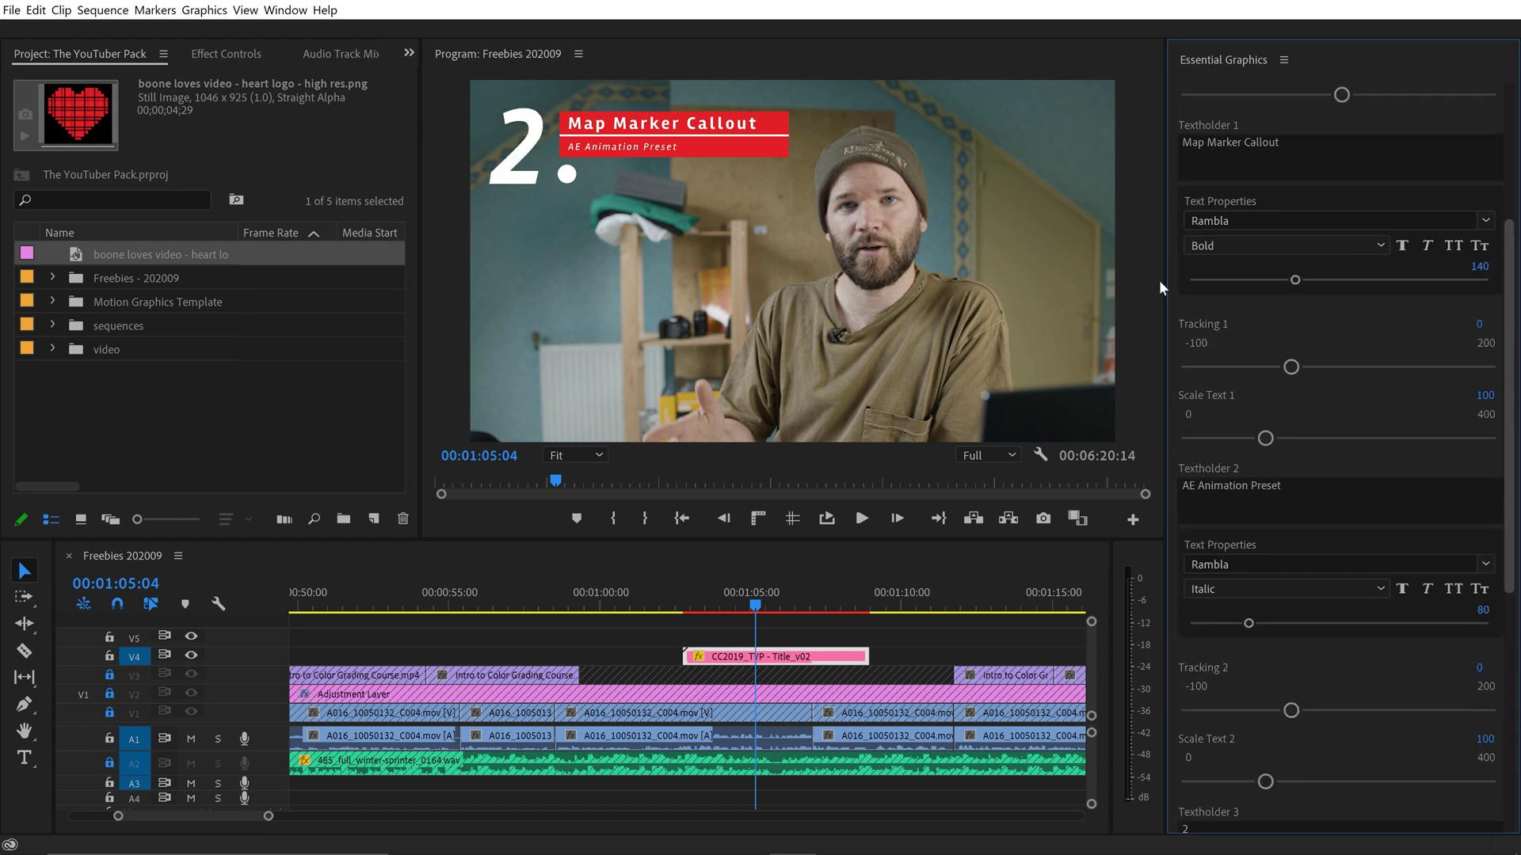
left_click(1283, 164)
key("BackSpace")
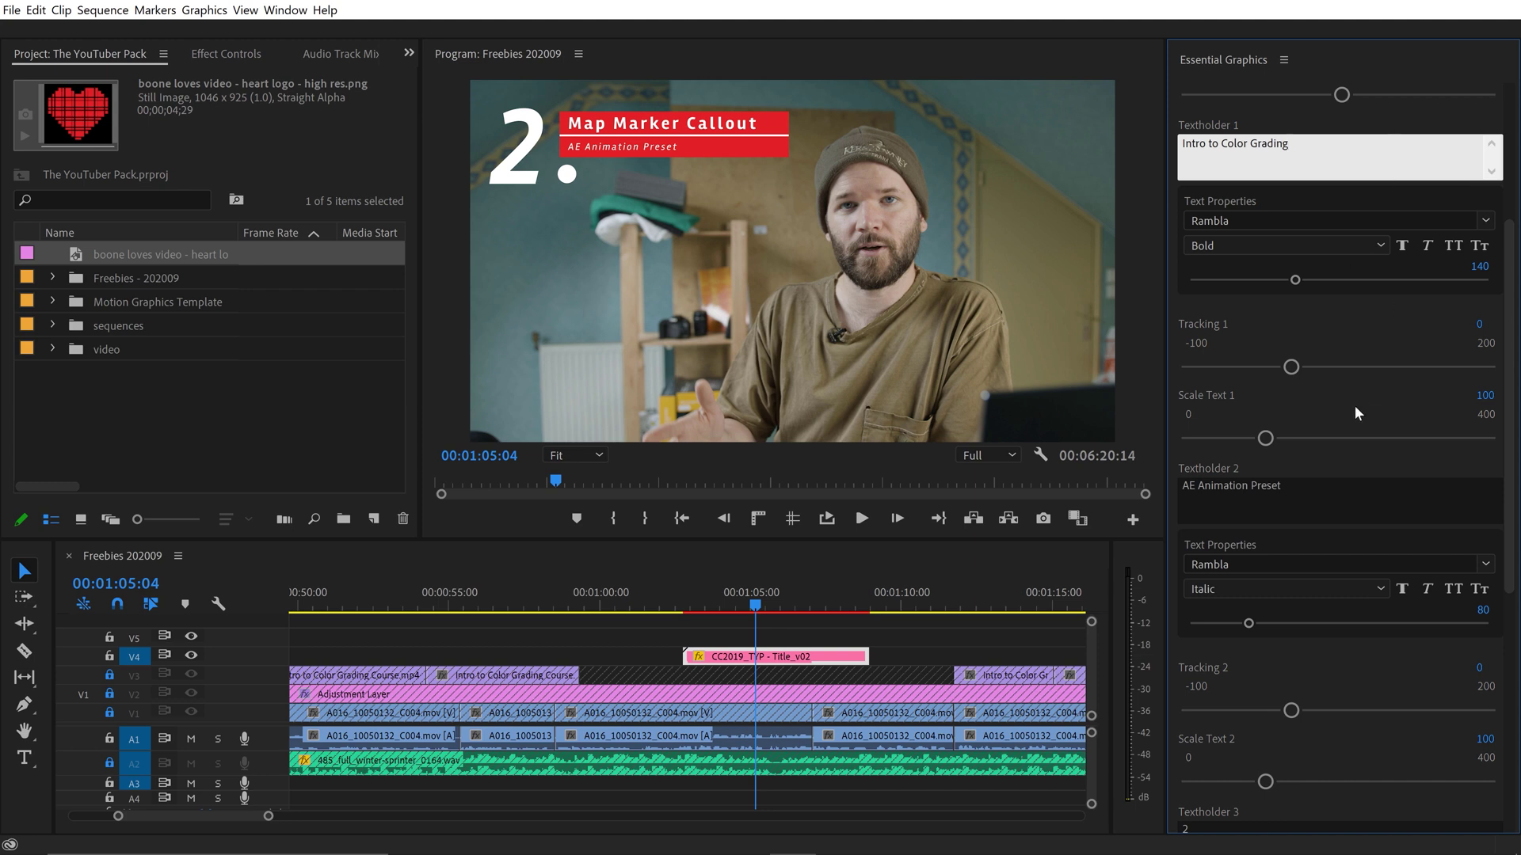
left_click(1270, 485)
type("Video")
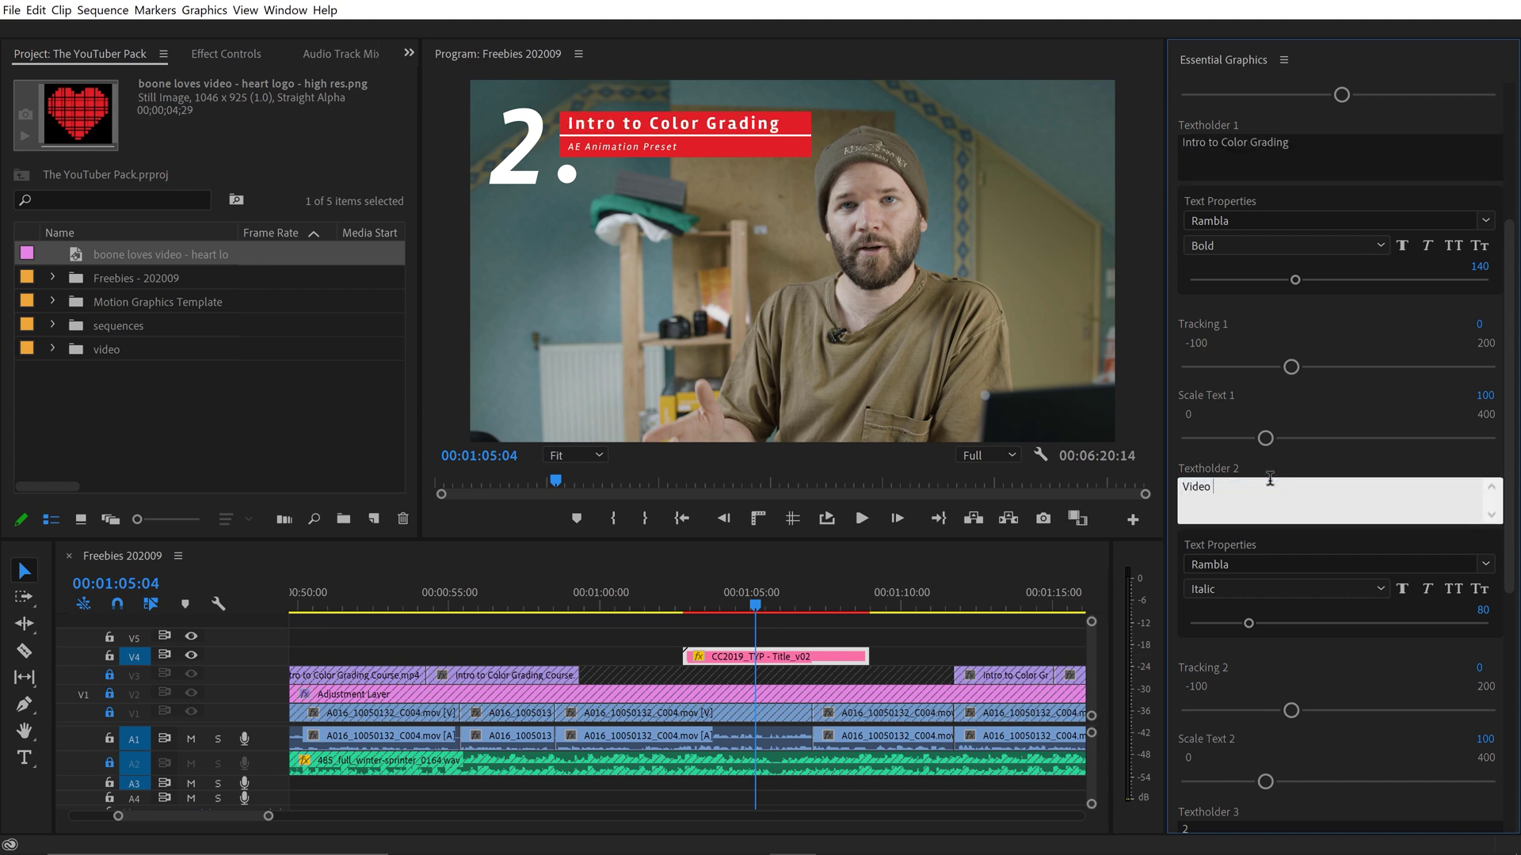
type("Course")
left_click(642, 222)
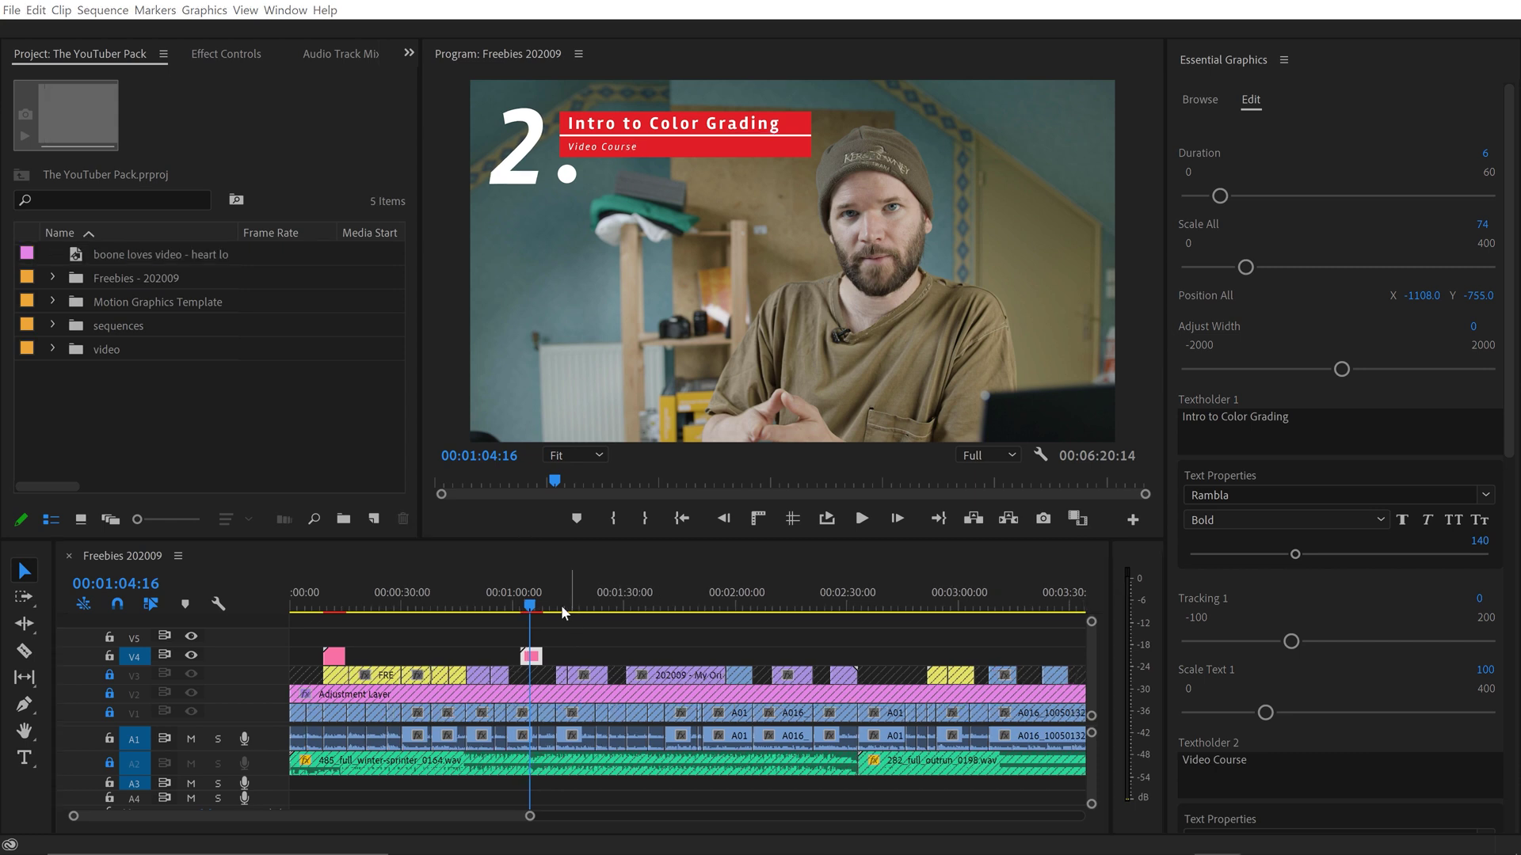
Step: Drag the 'Intro to Color Grading' clip on V4 about two seconds earlier, just before 1:00
left_click(549, 630)
key("equal")
key("equal")
left_click(720, 659)
left_click_drag(695, 657, 579, 651)
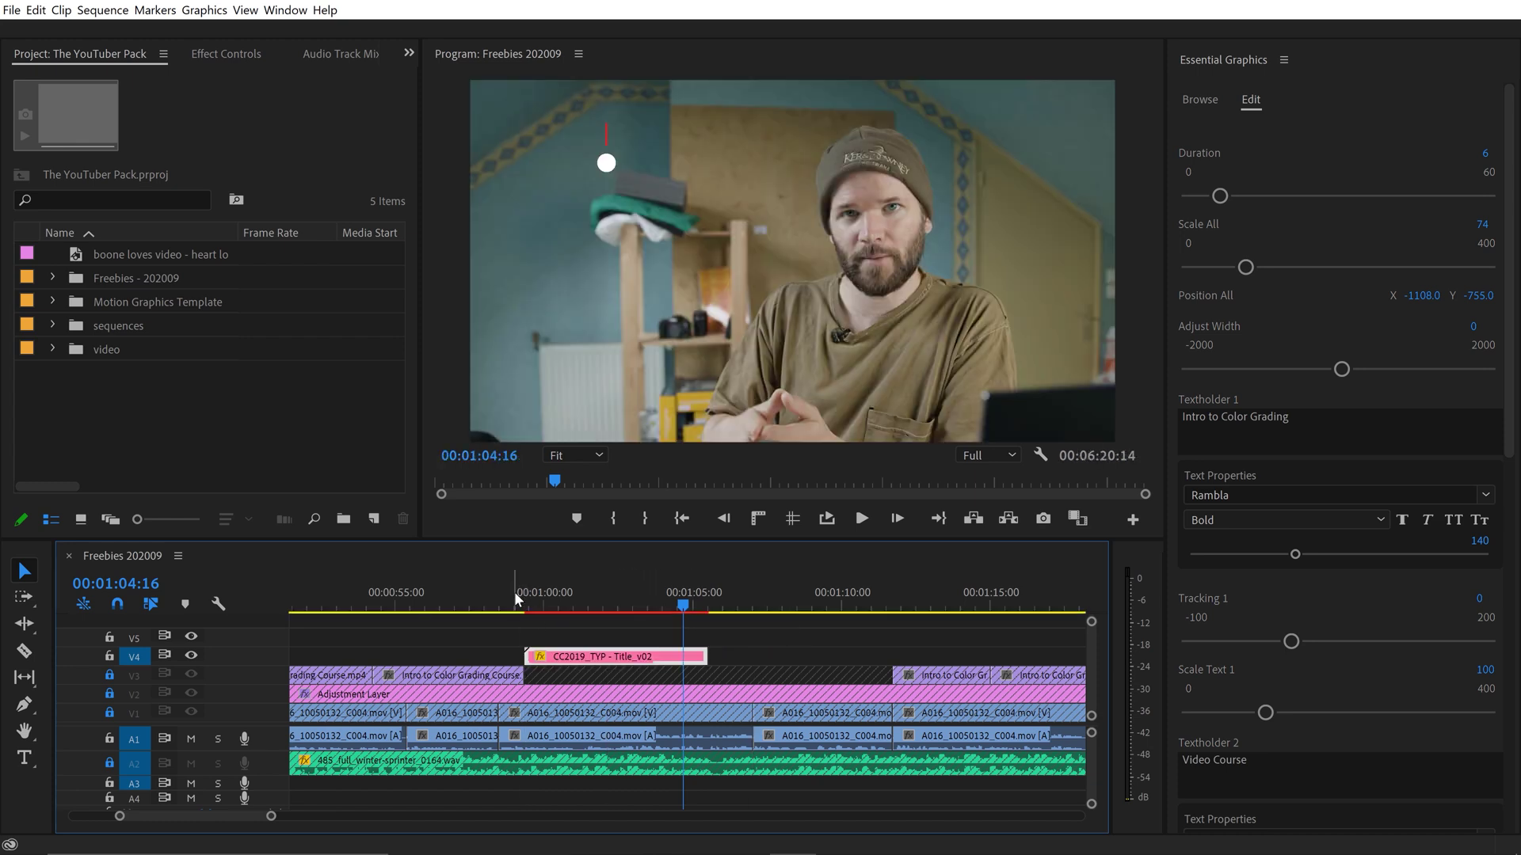
left_click(504, 593)
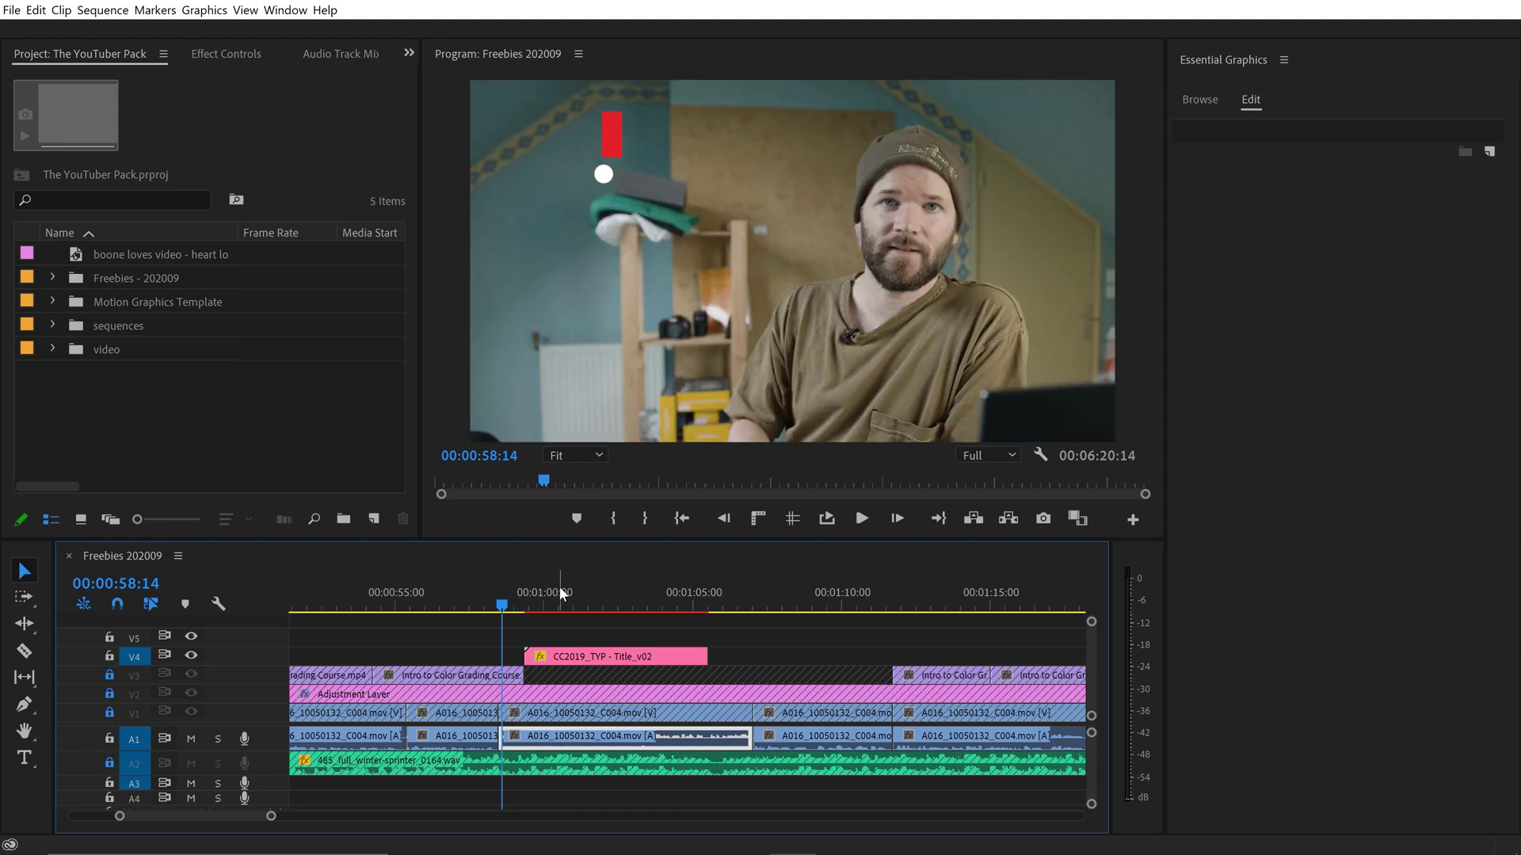
left_click(555, 593)
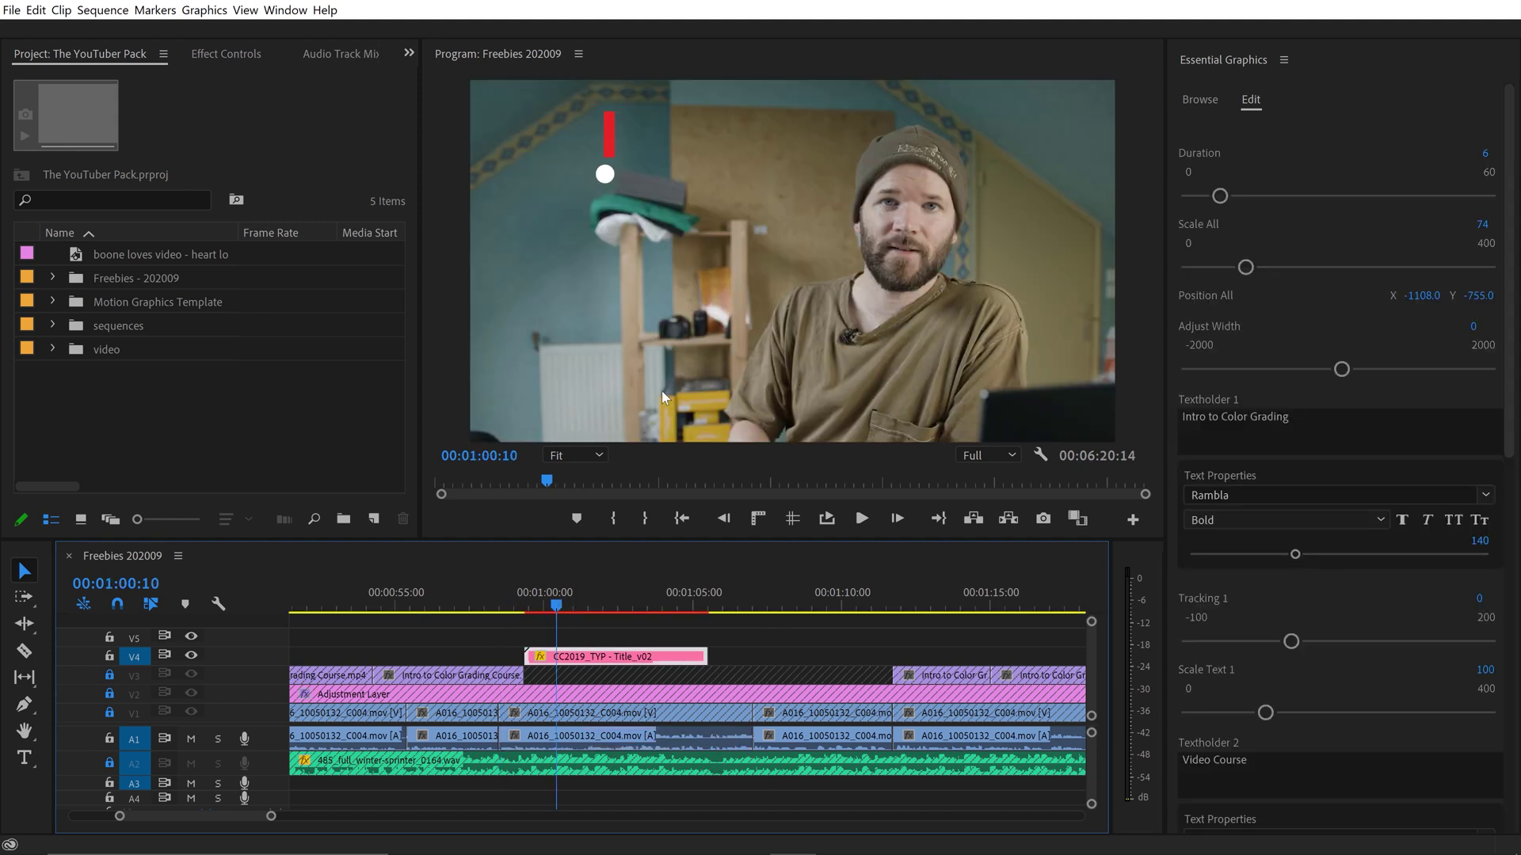
Step: Place CC2019_TYP - Transition_v12 on V5 around 0:57, ahead of the title, and preview it
left_click(1200, 100)
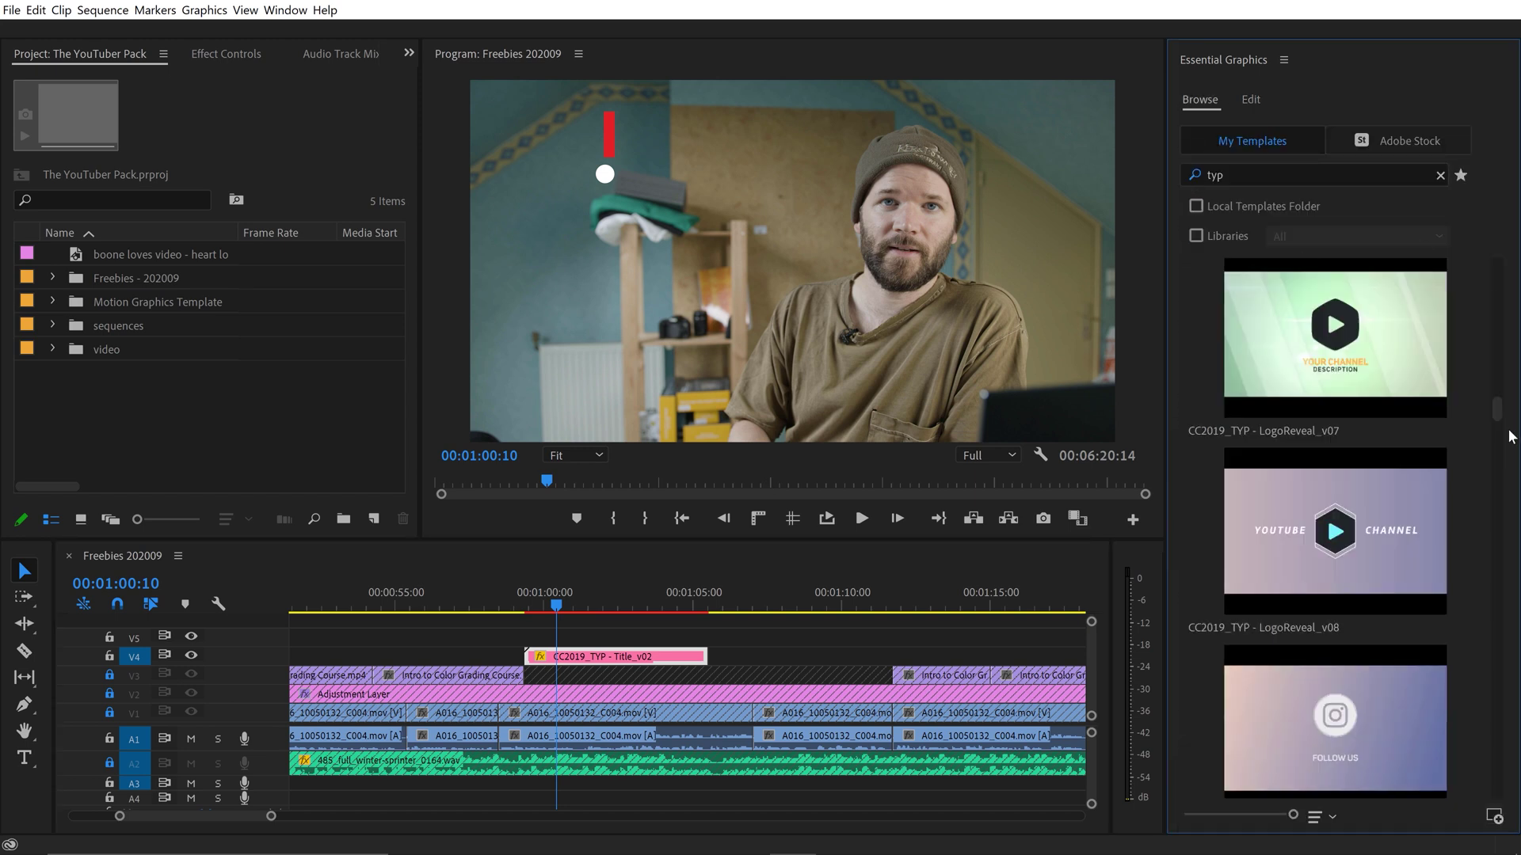
left_click_drag(1498, 416, 1490, 738)
scroll(1409, 619, "down", 2)
scroll(1315, 507, "down", 2)
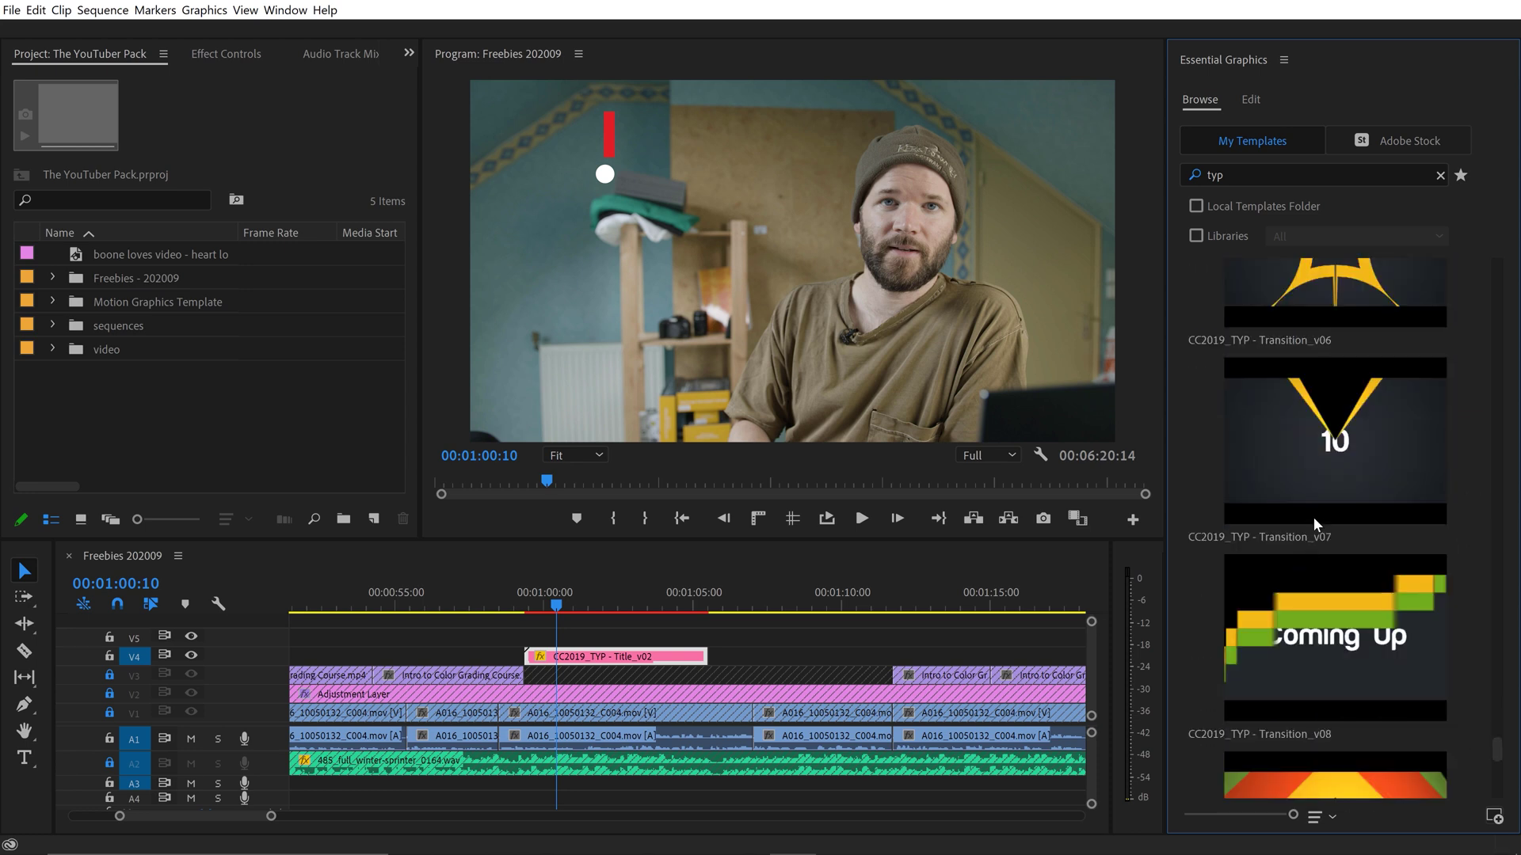
scroll(1346, 541, "down", 8)
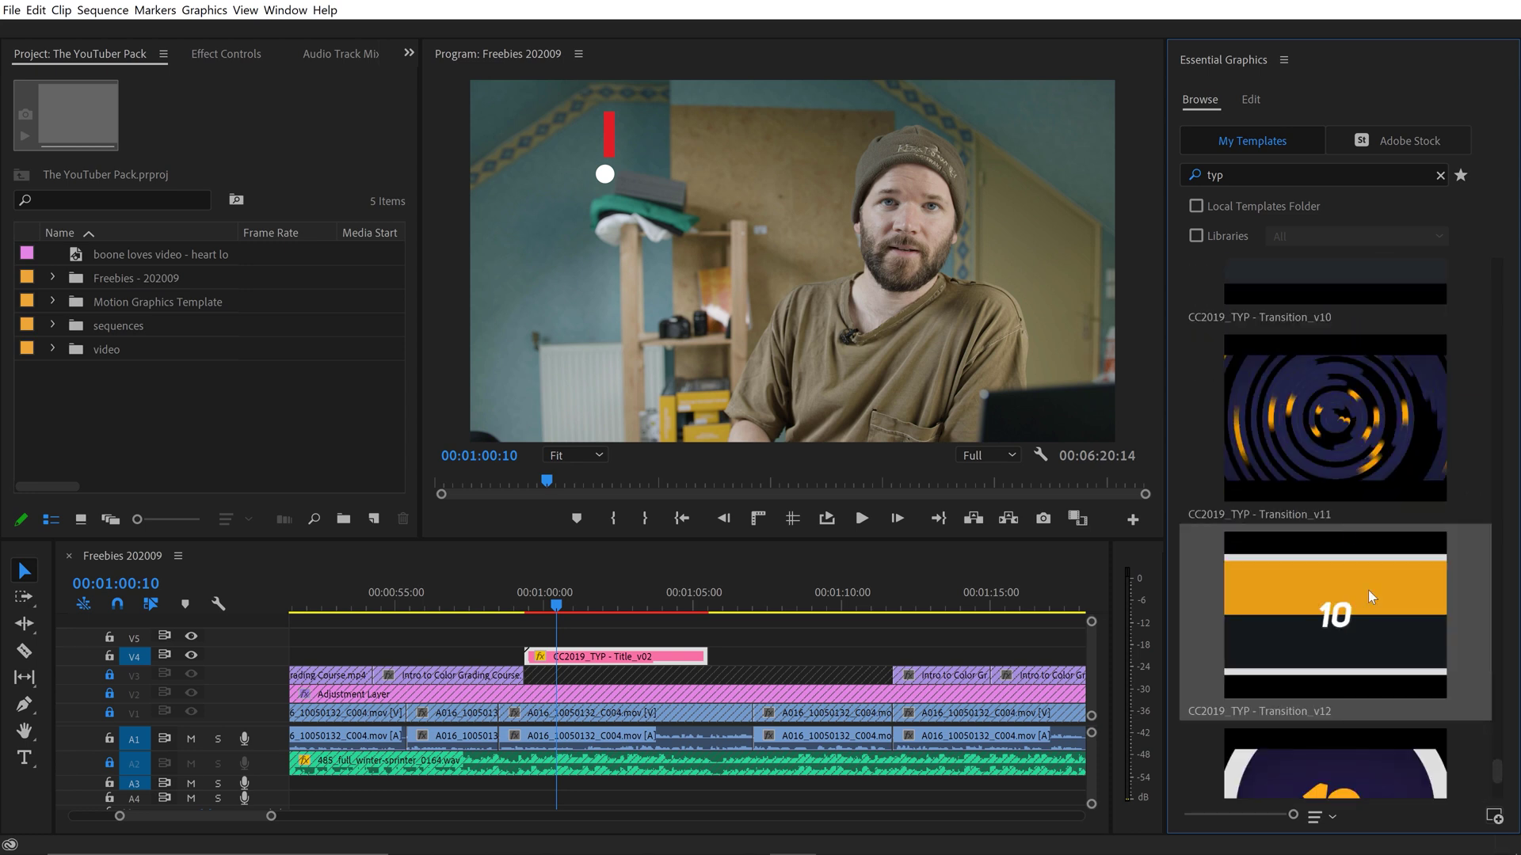
left_click_drag(1330, 621, 466, 648)
left_click(608, 605)
key("space")
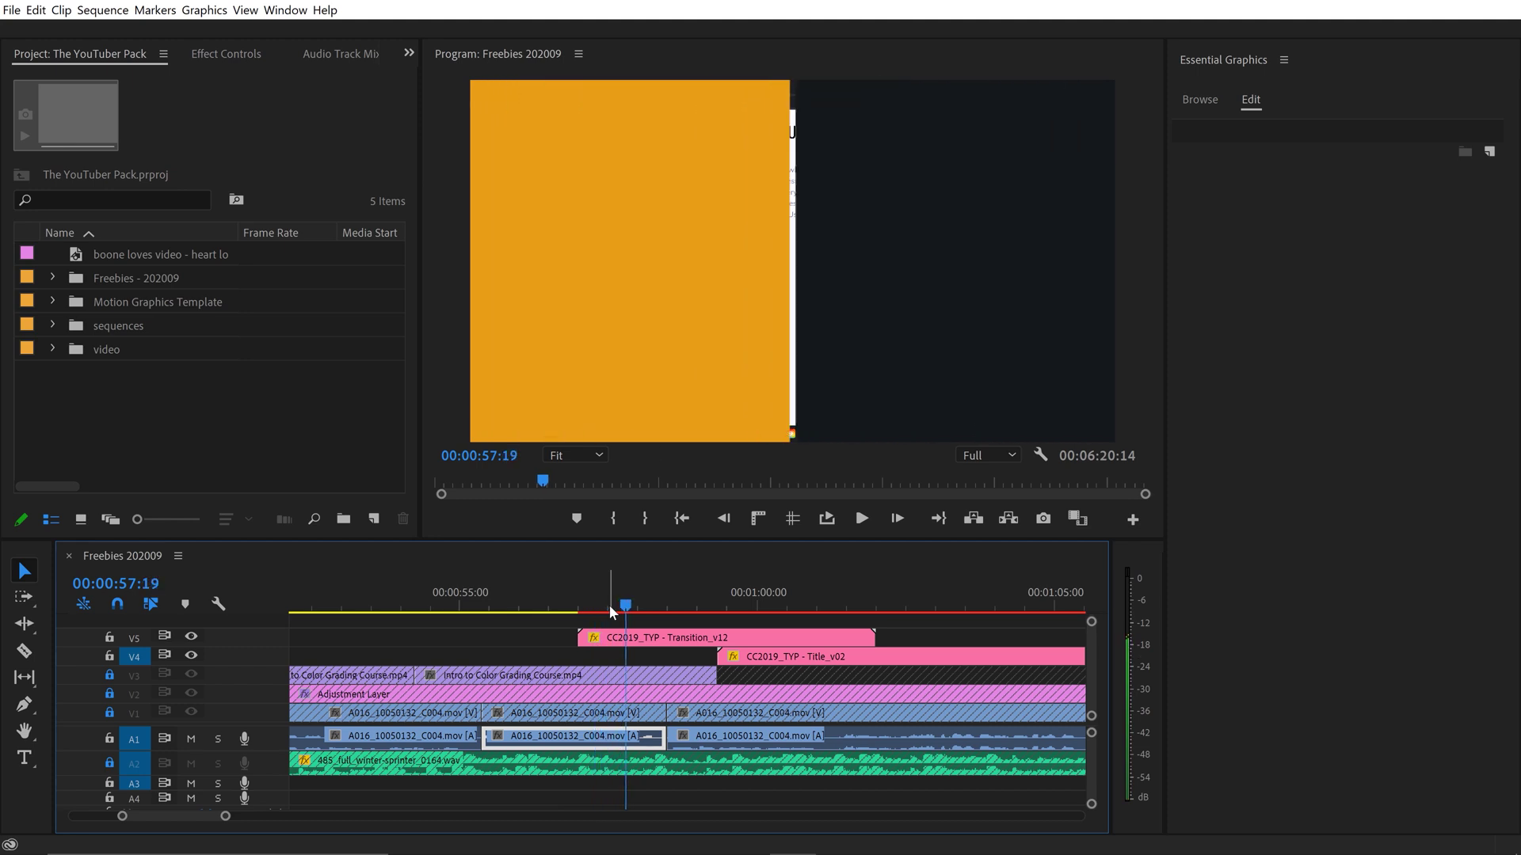
Step: Nudge the transition clip slightly later and try the play logo option before reverting to text
left_click(683, 643)
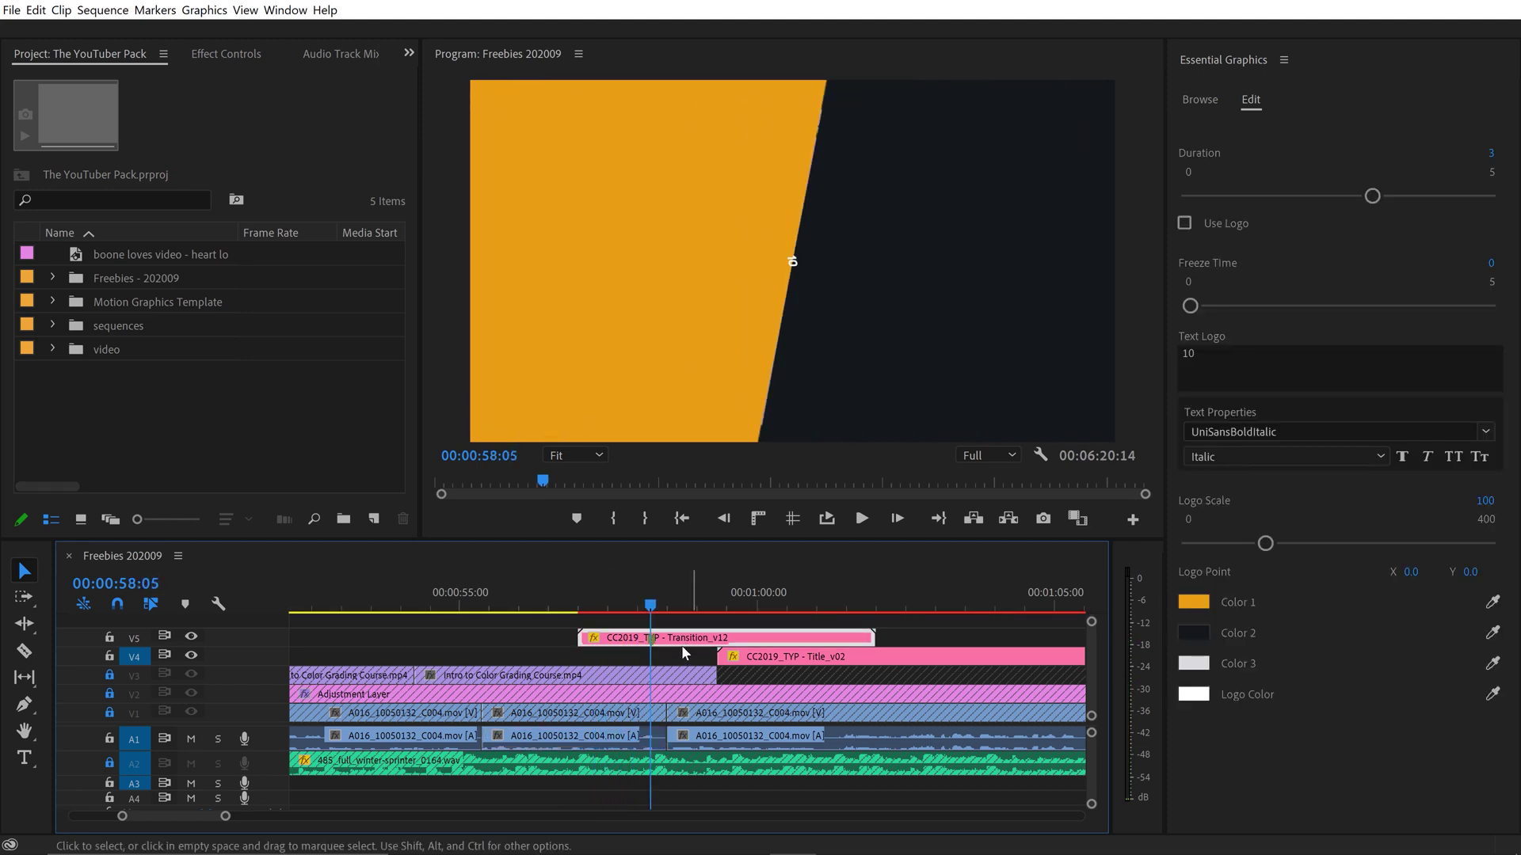
left_click_drag(683, 643, 753, 652)
key("space")
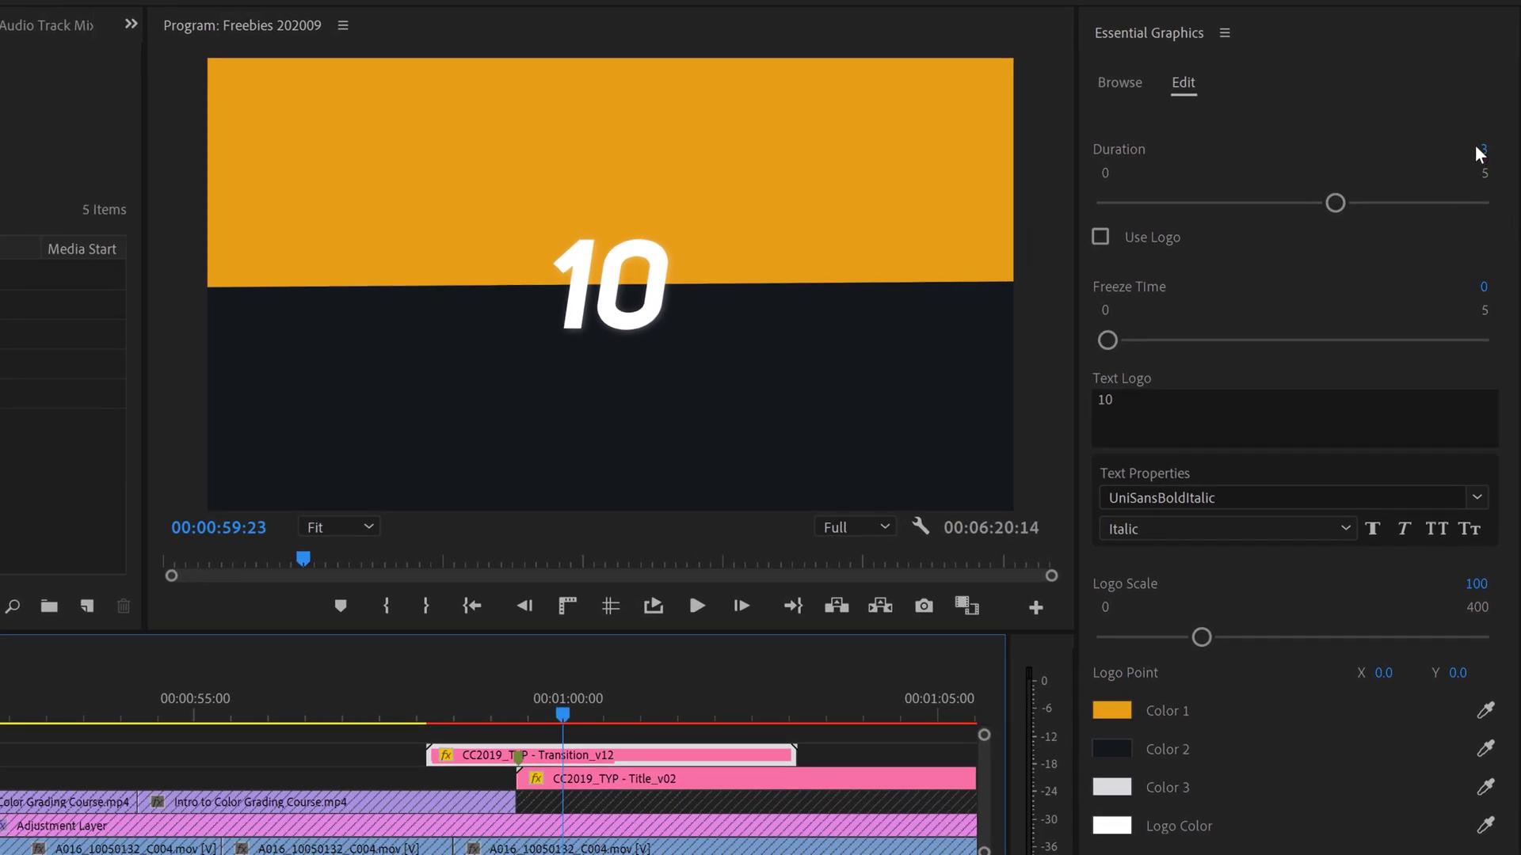
left_click(1103, 237)
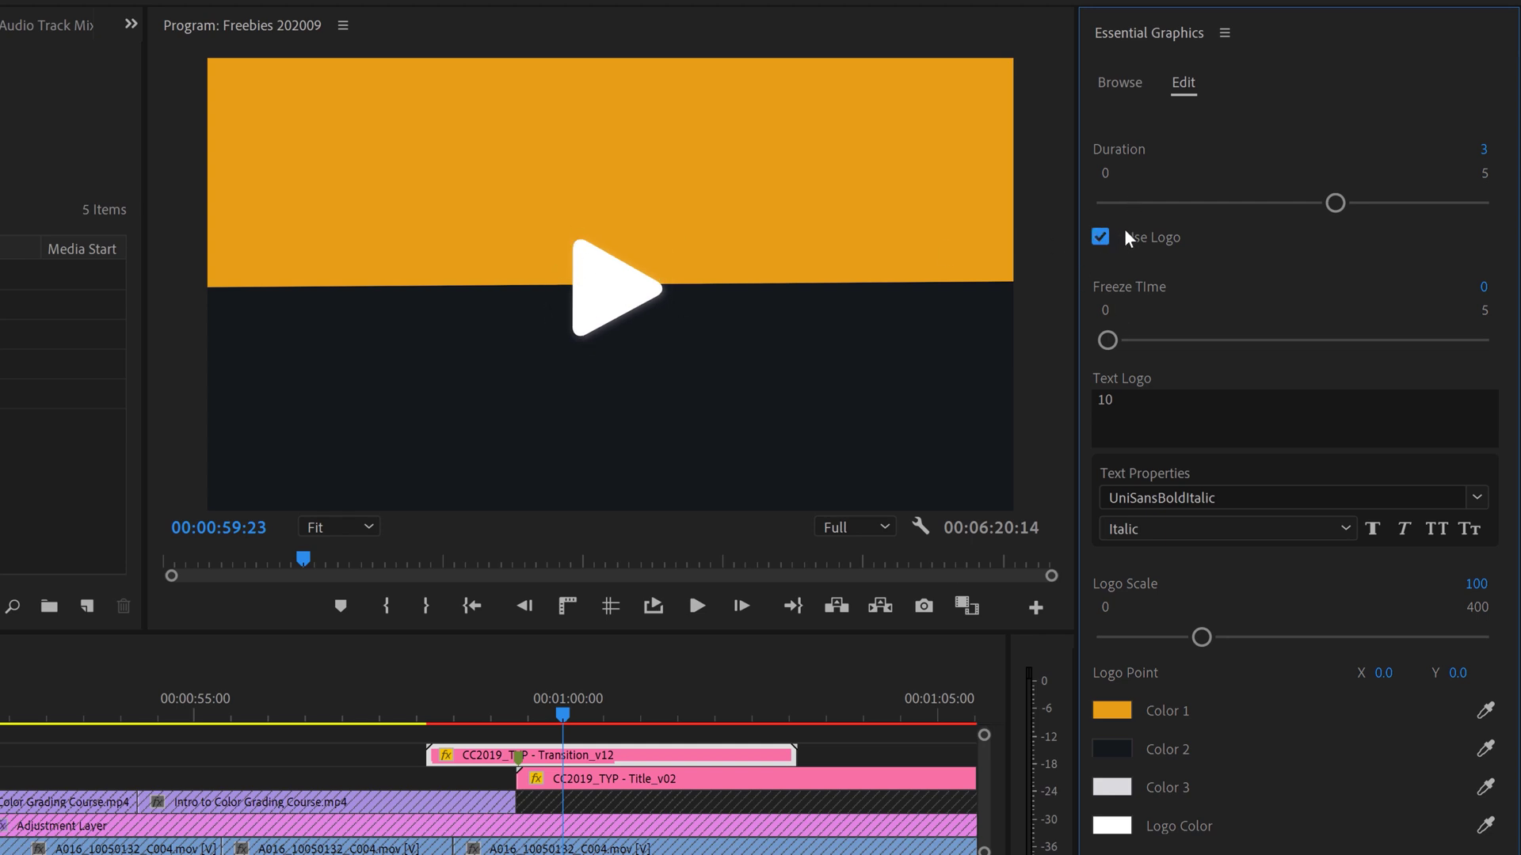
left_click(1101, 238)
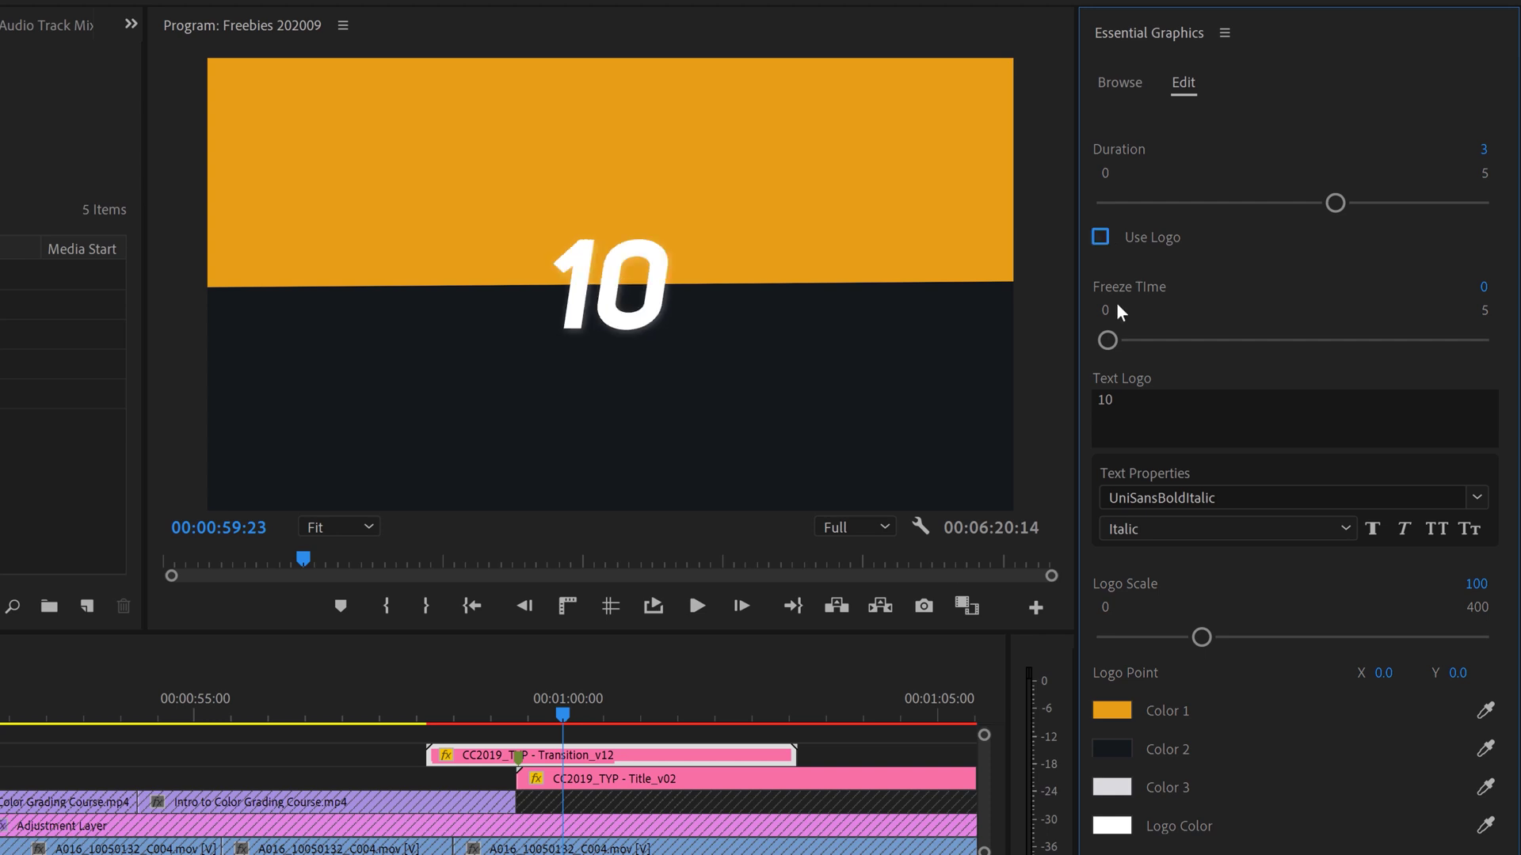
Step: Change the transition's number to 2 and sample the heart logo's red as Color 1
left_click(1134, 429)
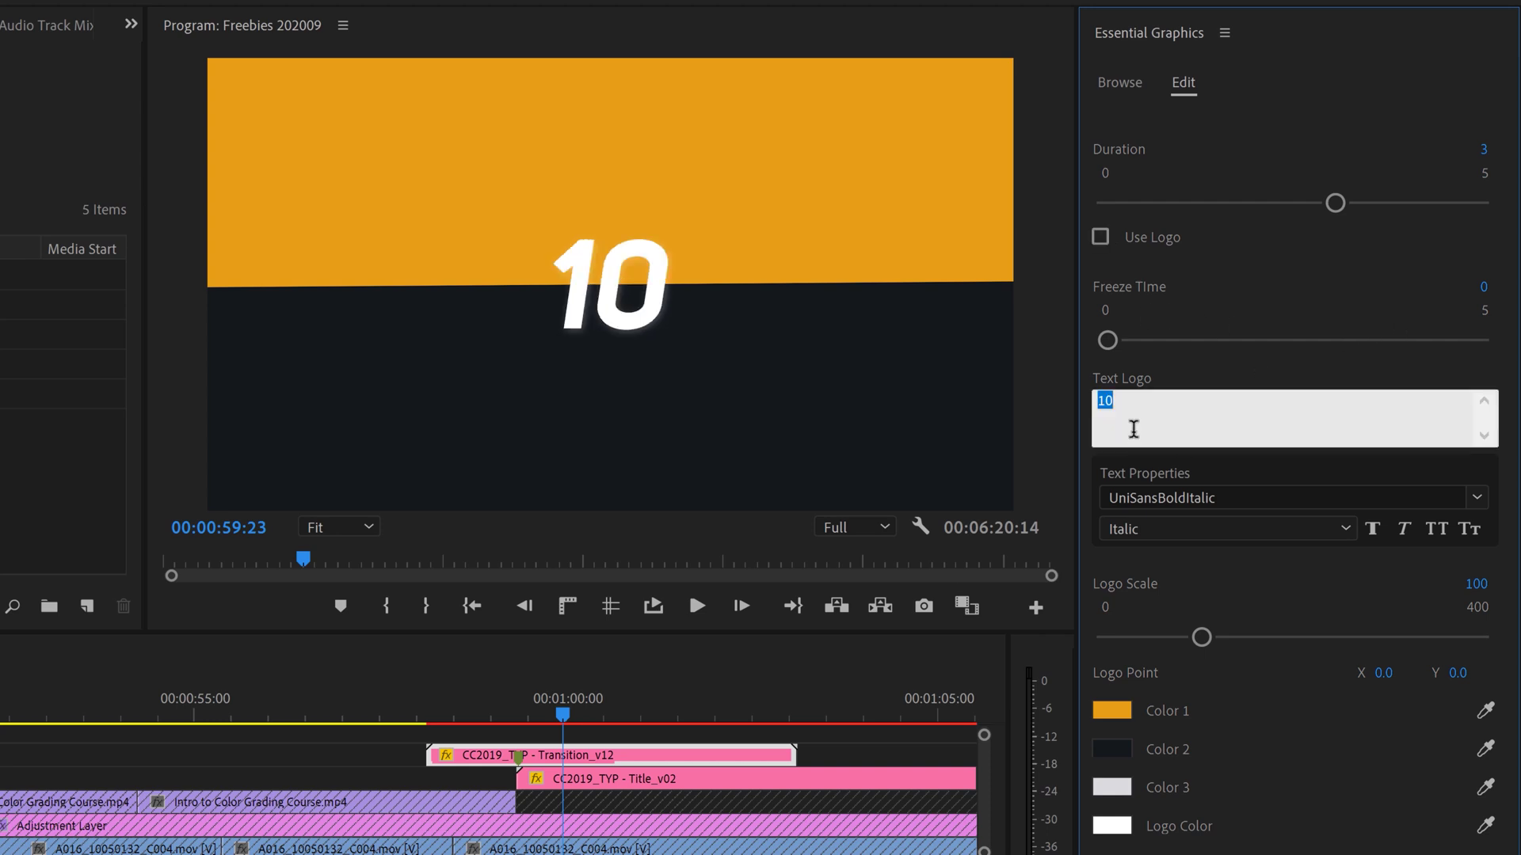
type("2")
key("Tab")
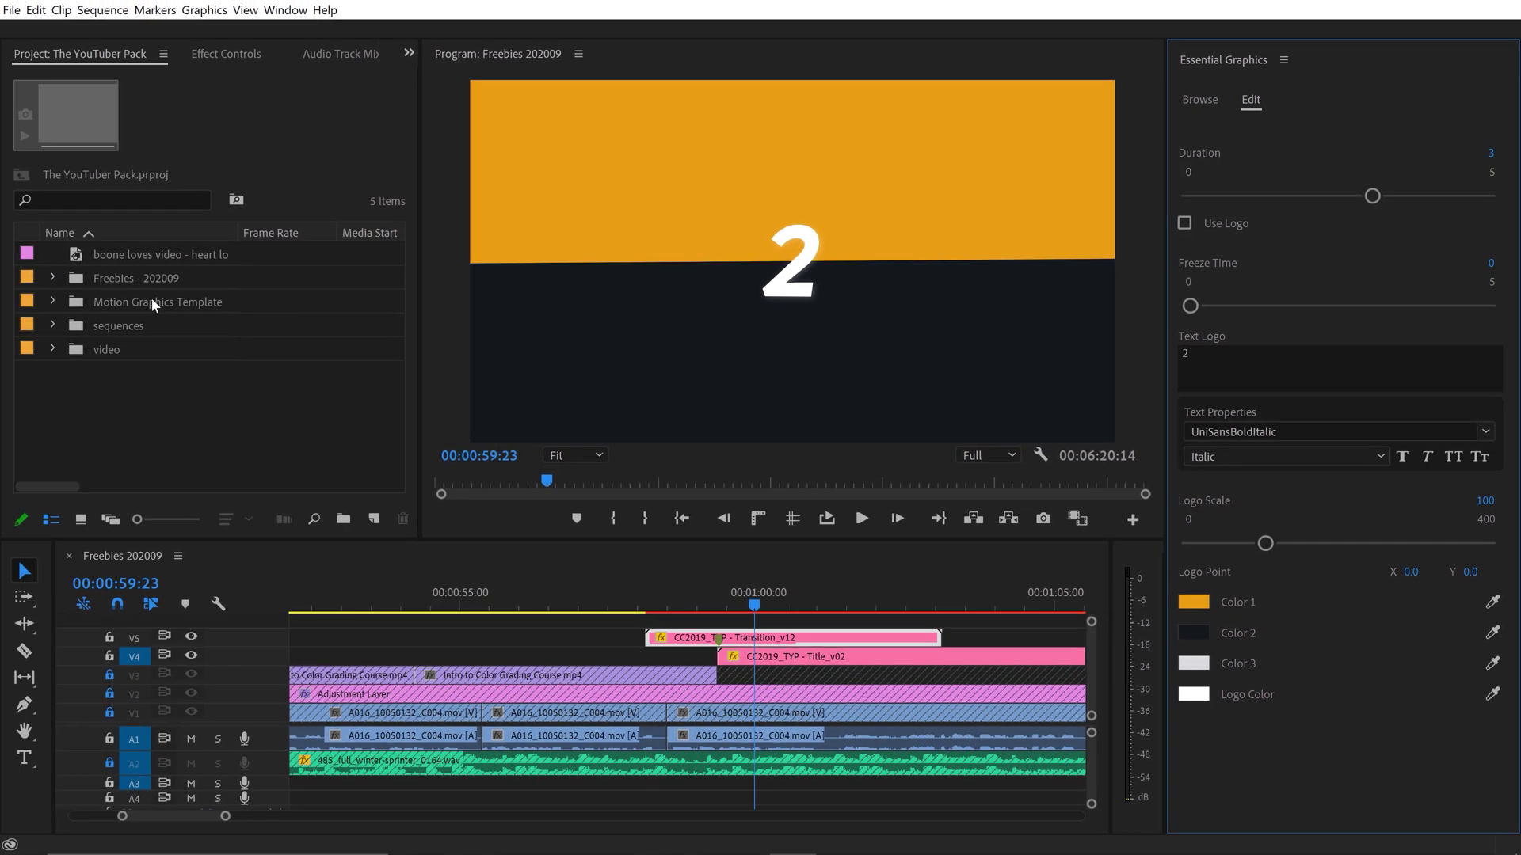
left_click(134, 254)
left_click(1492, 602)
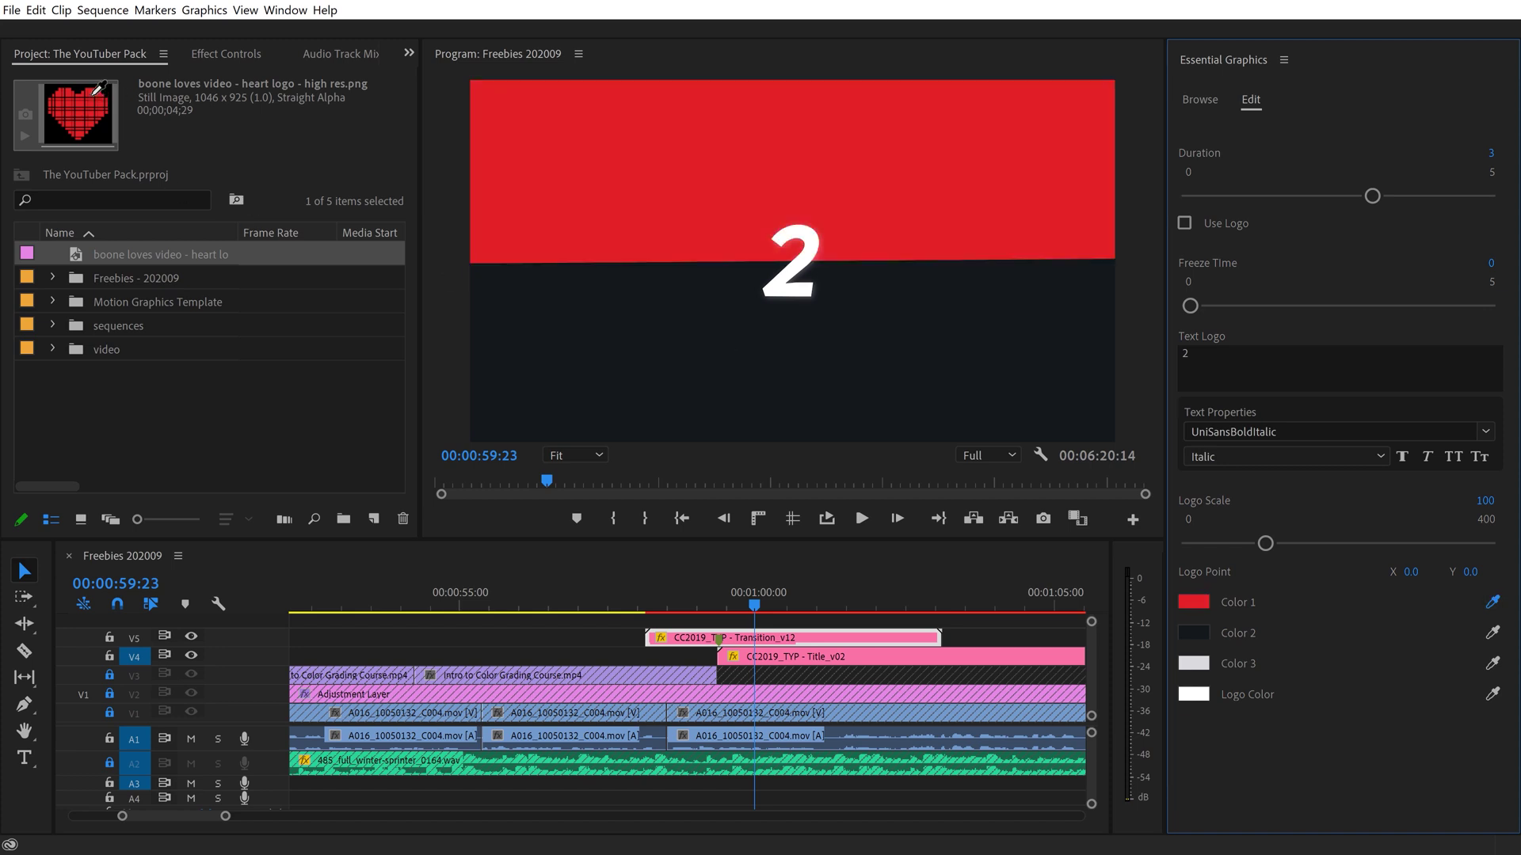
left_click(95, 96)
Step: Move Title_v02 on V4 to start at 00:01:00:11 and play it back to check timing
key("minus")
left_click(725, 592)
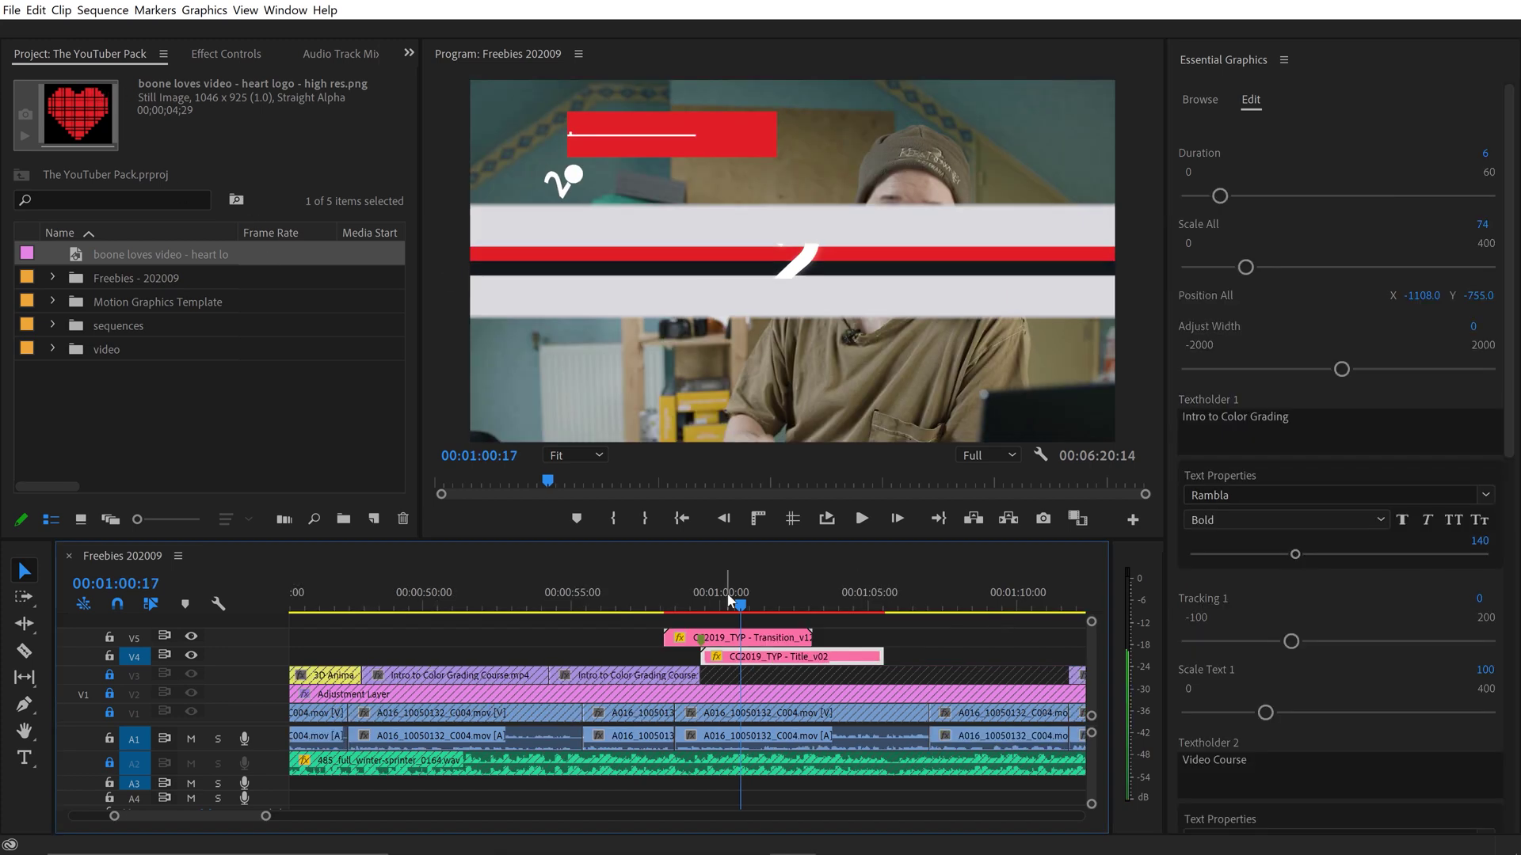
key("space")
key("space")
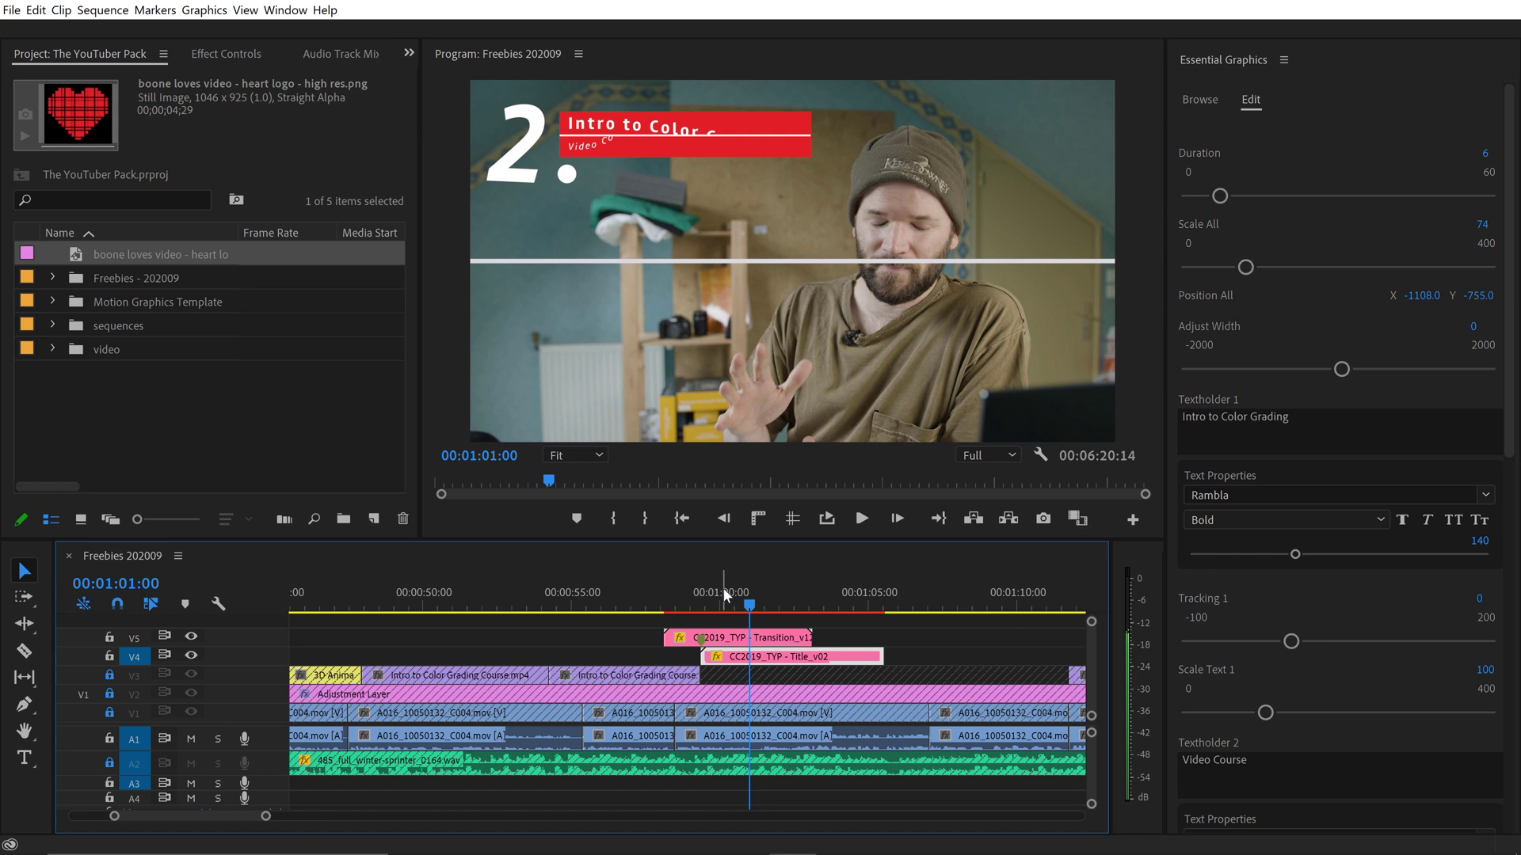
left_click_drag(737, 661, 766, 661)
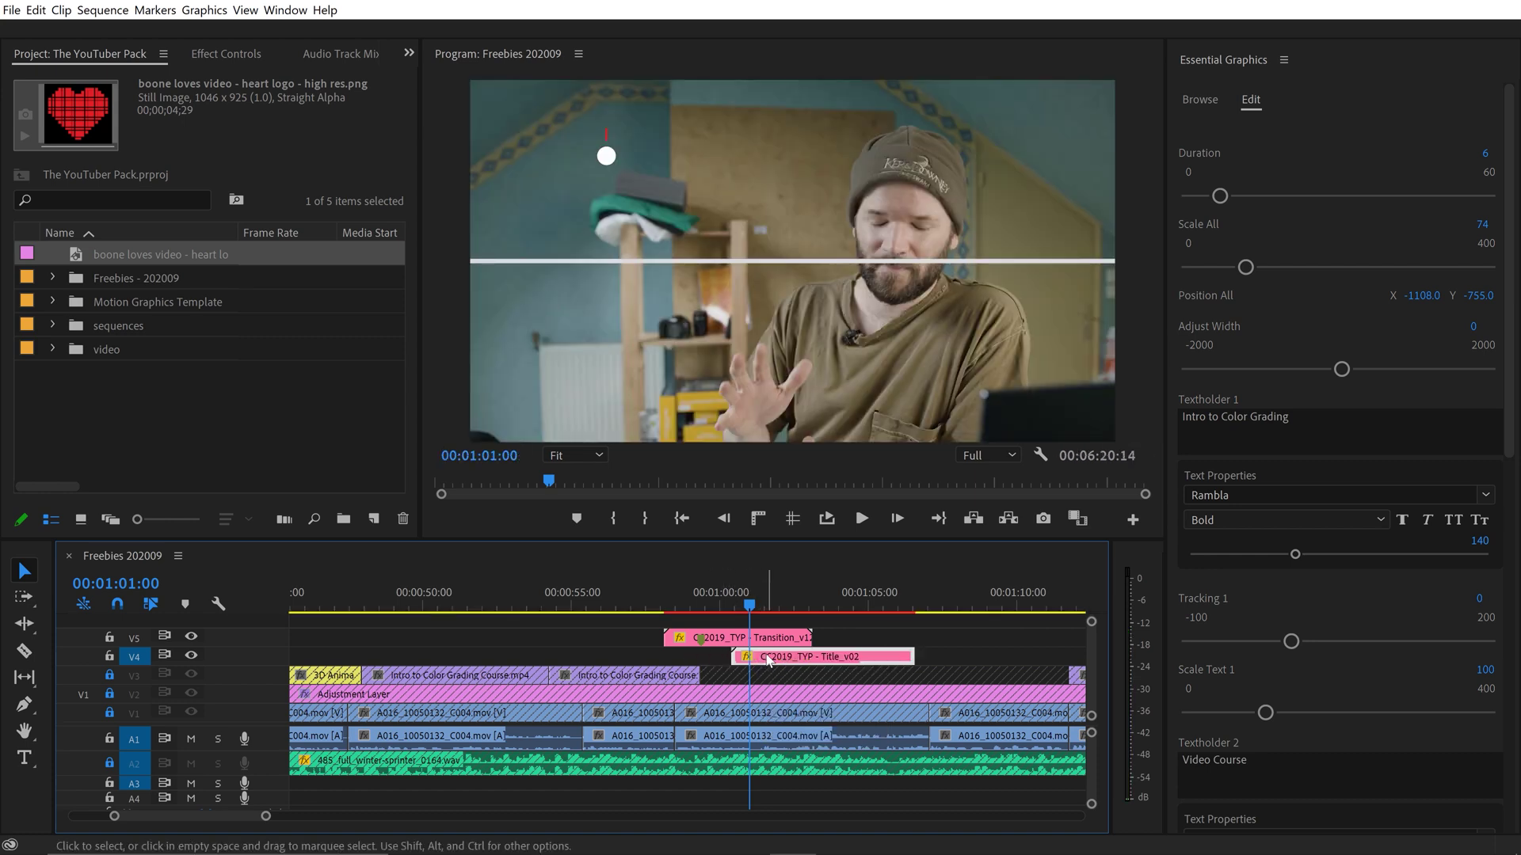
left_click(734, 601)
key("space")
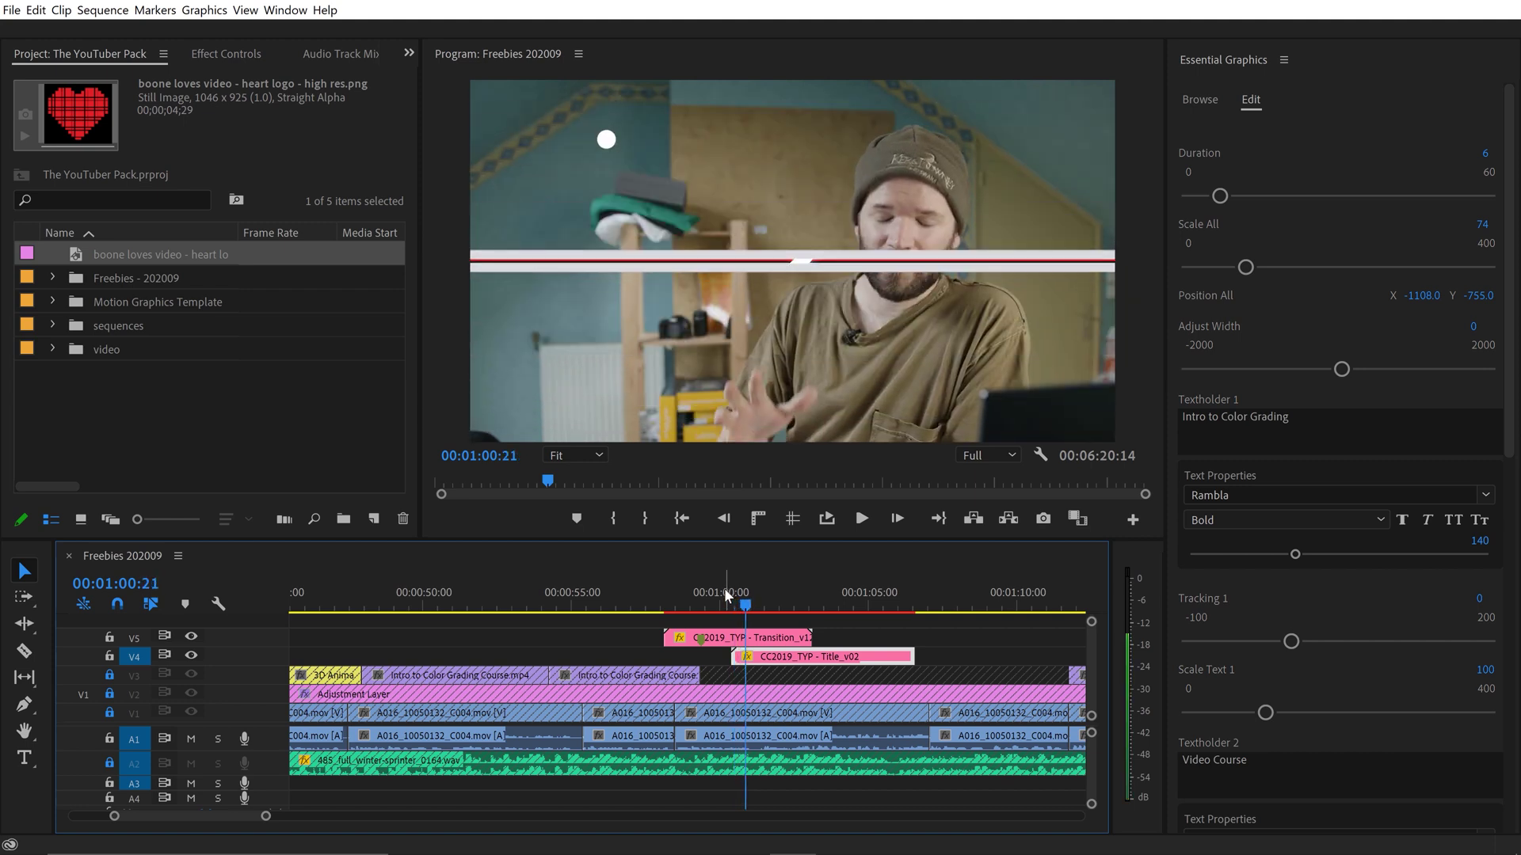
key("equal")
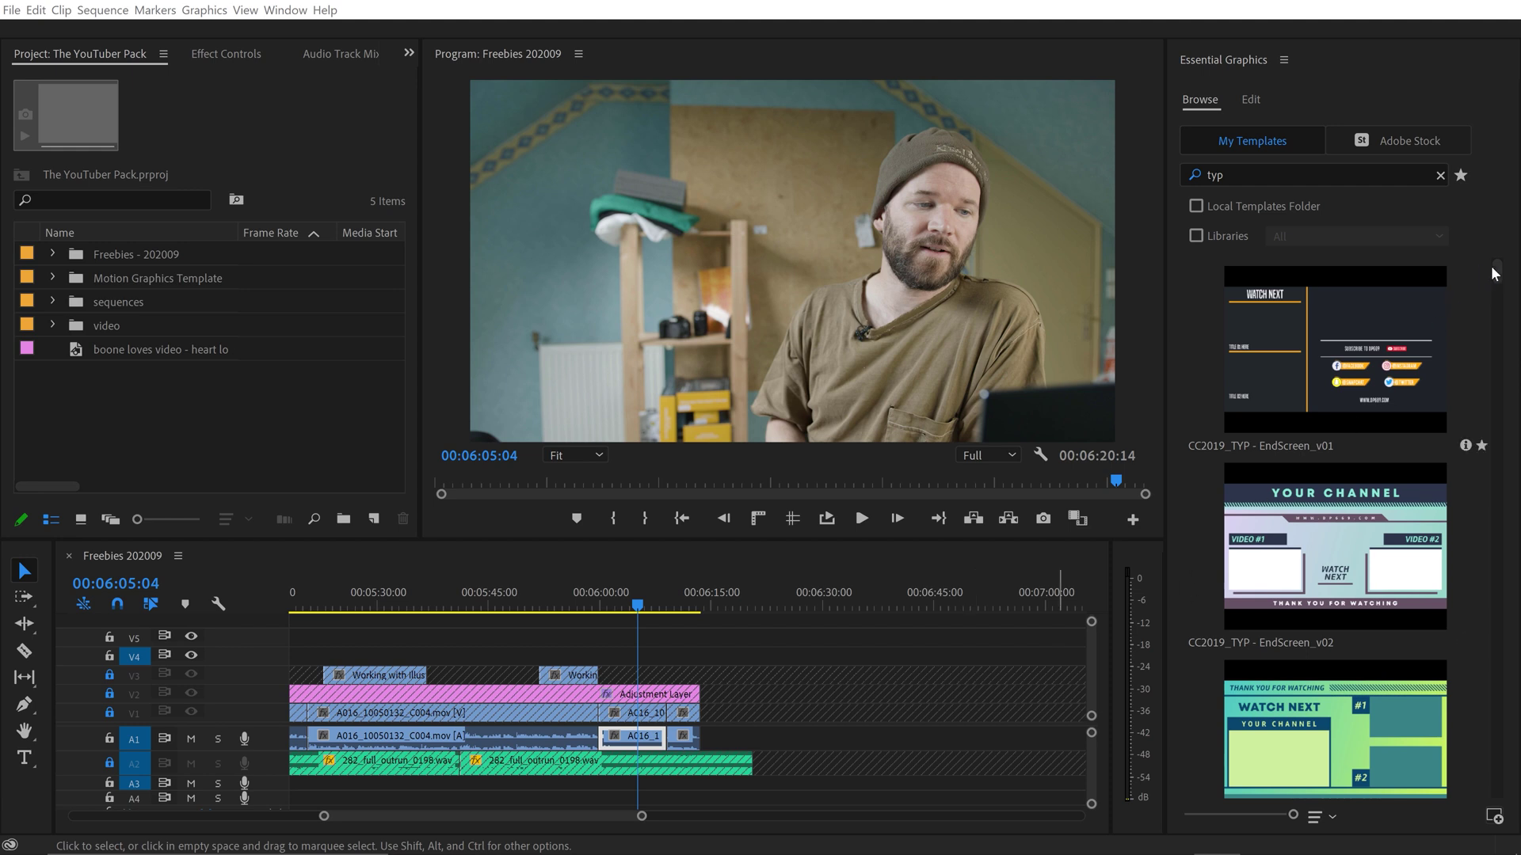
Step: Scroll the template list and compare the logo reveal previews on the VideoHive page
left_click_drag(1498, 276, 1502, 302)
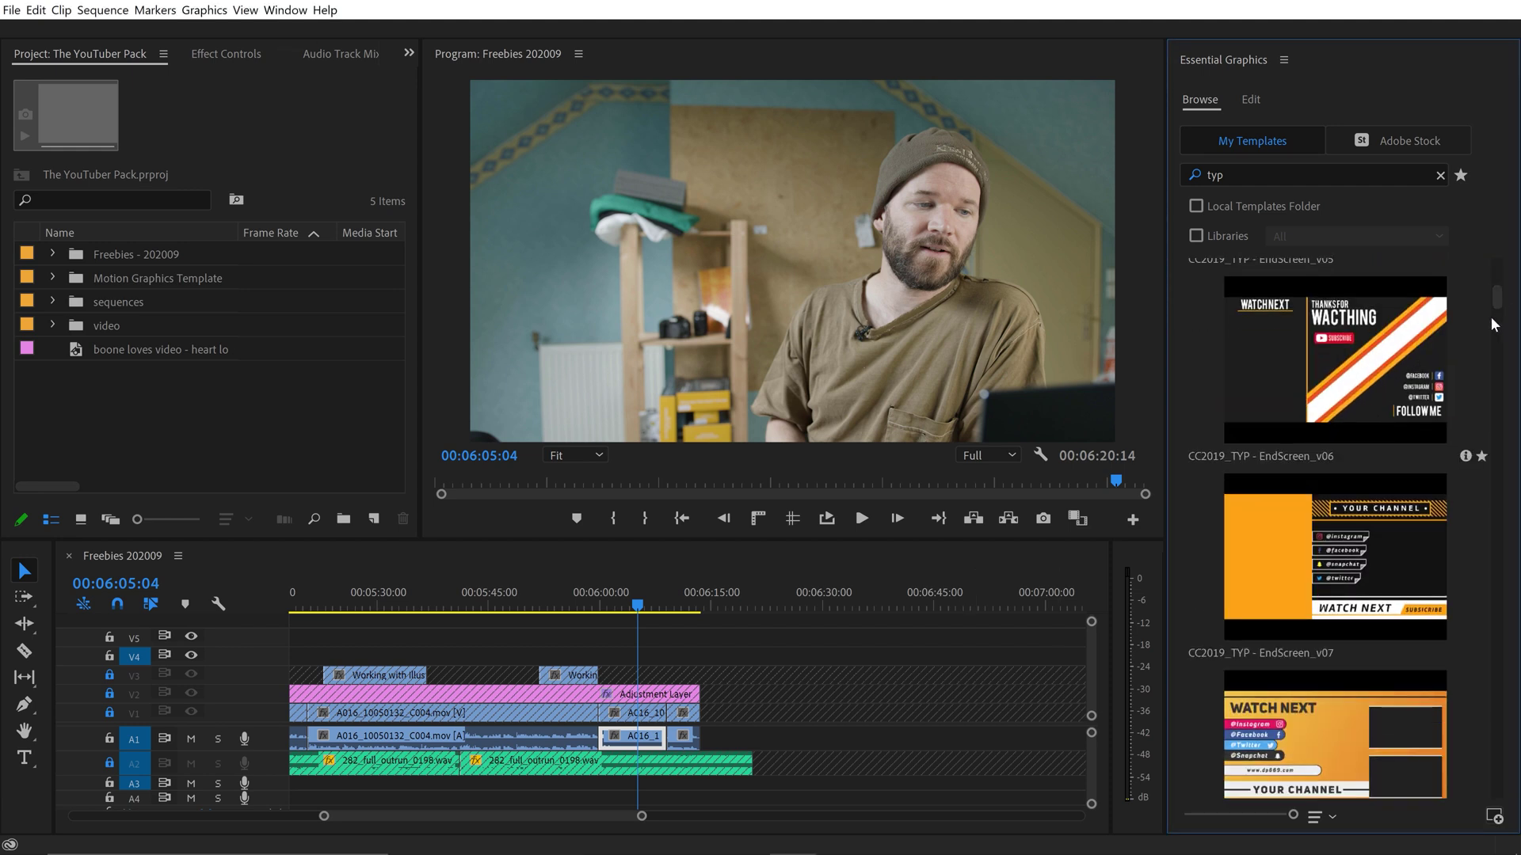
key("alt+Tab")
key("alt+Tab")
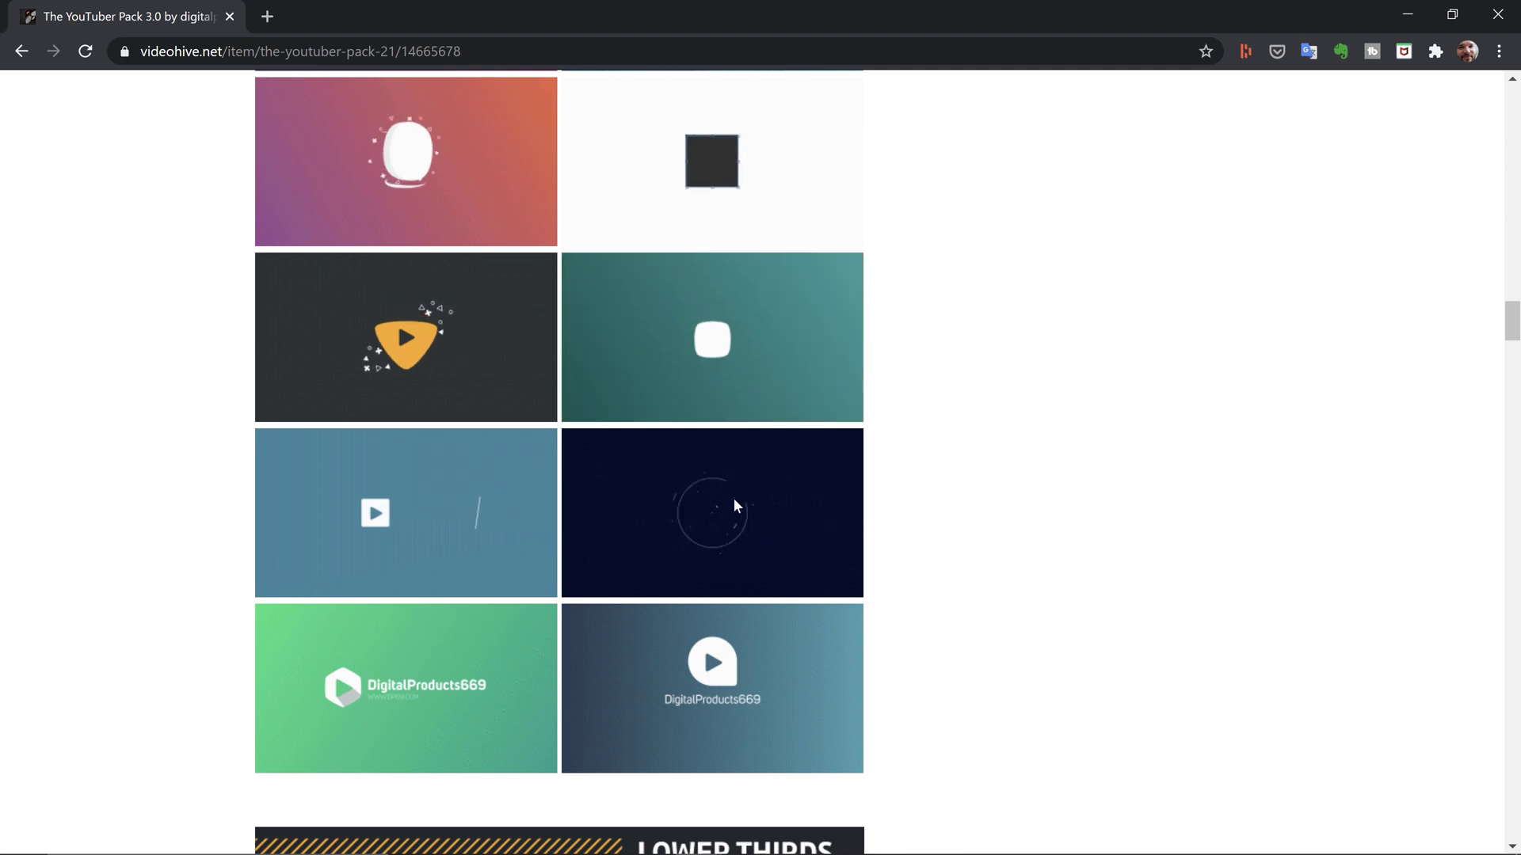
key("alt+Tab")
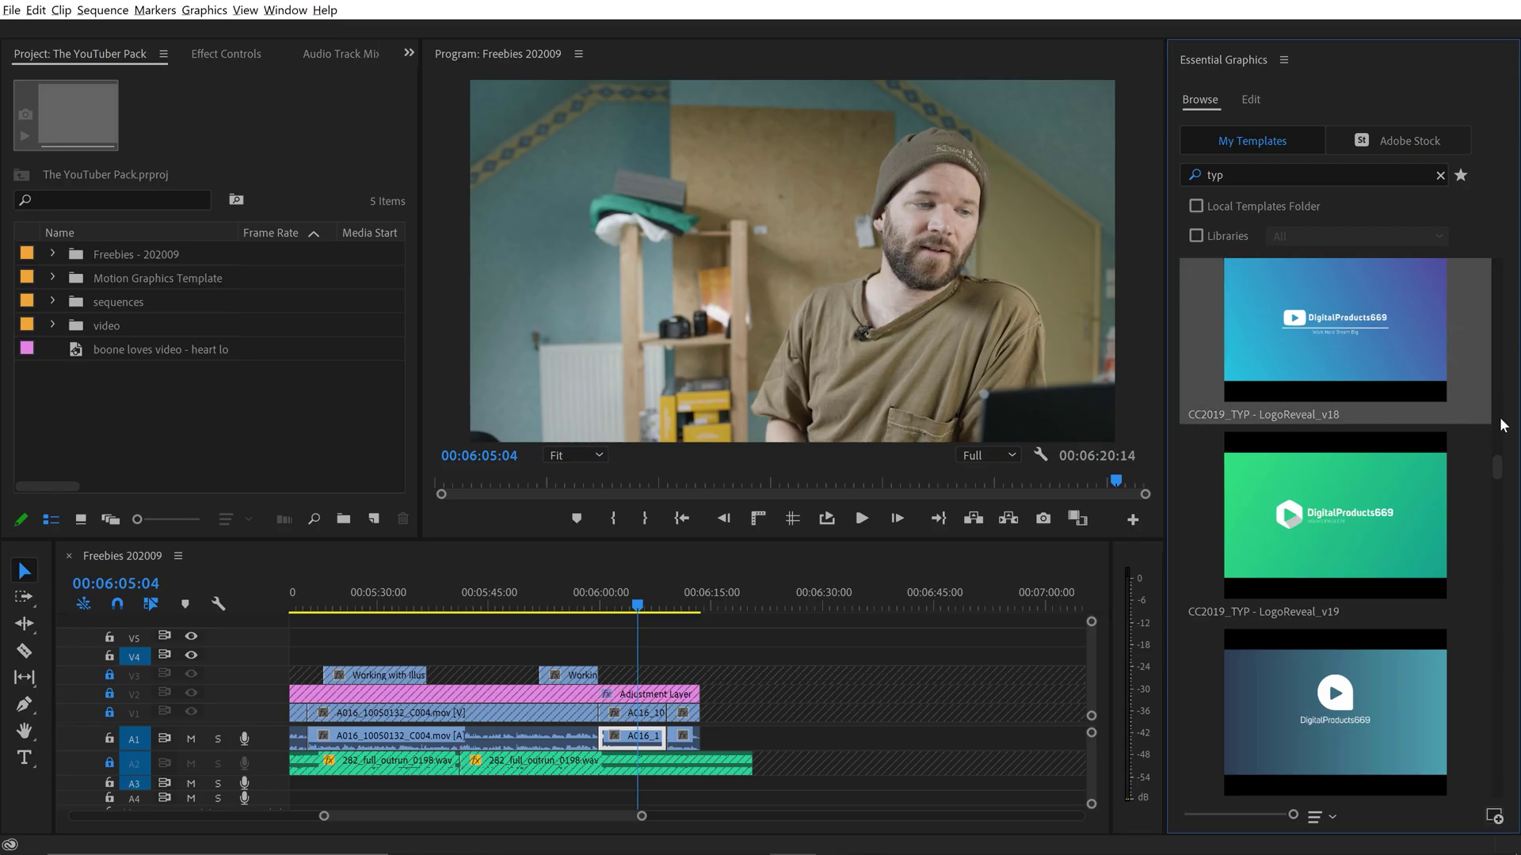
Step: Place LogoReveal_v18 around 6:02, hide its transition in, and keep the YouTube icon
left_click_drag(1351, 313, 717, 656)
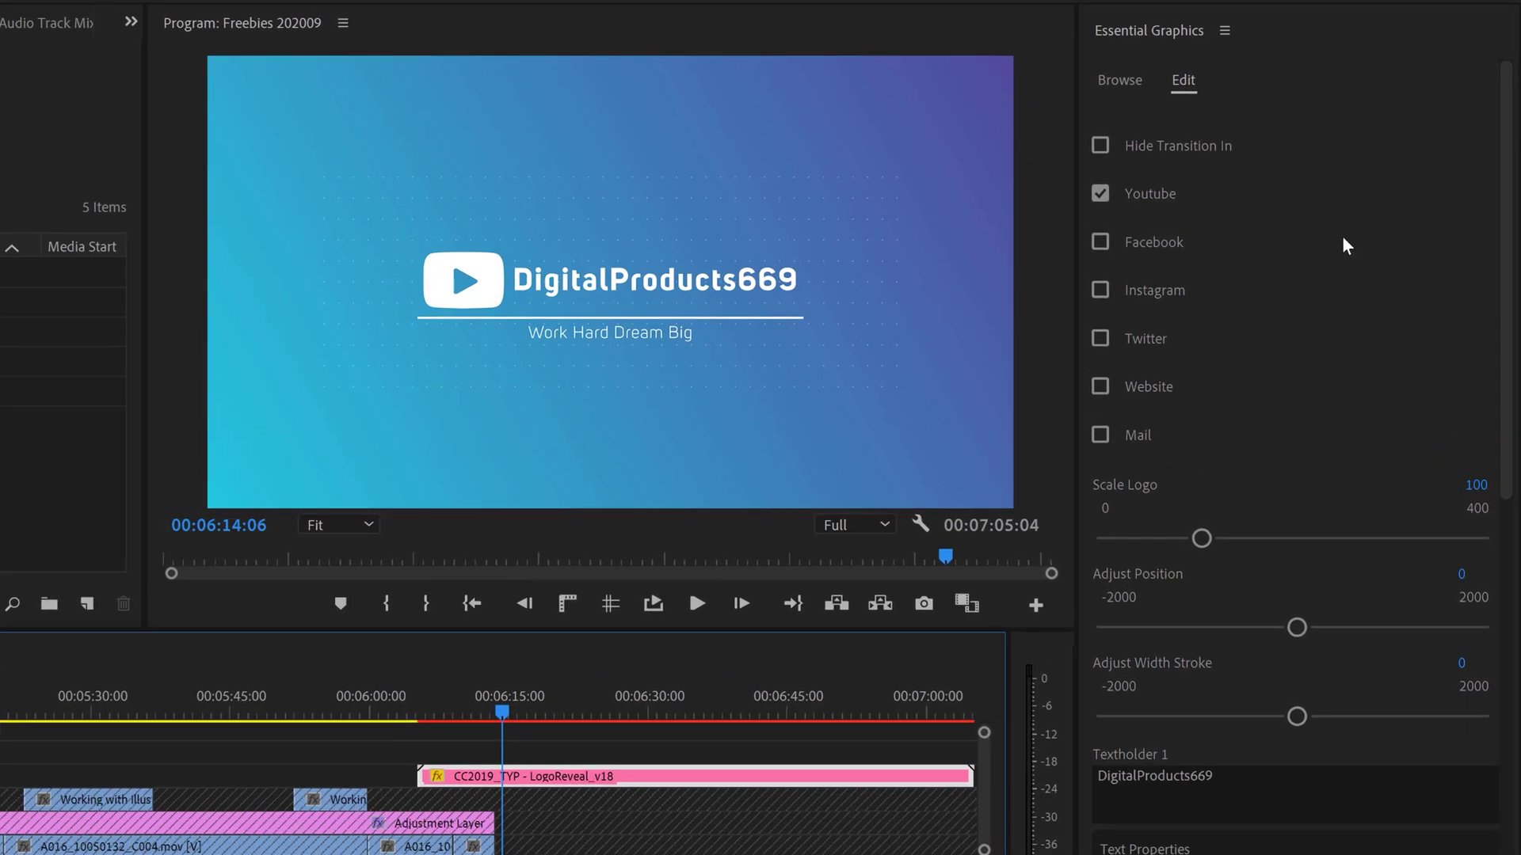
left_click(1099, 146)
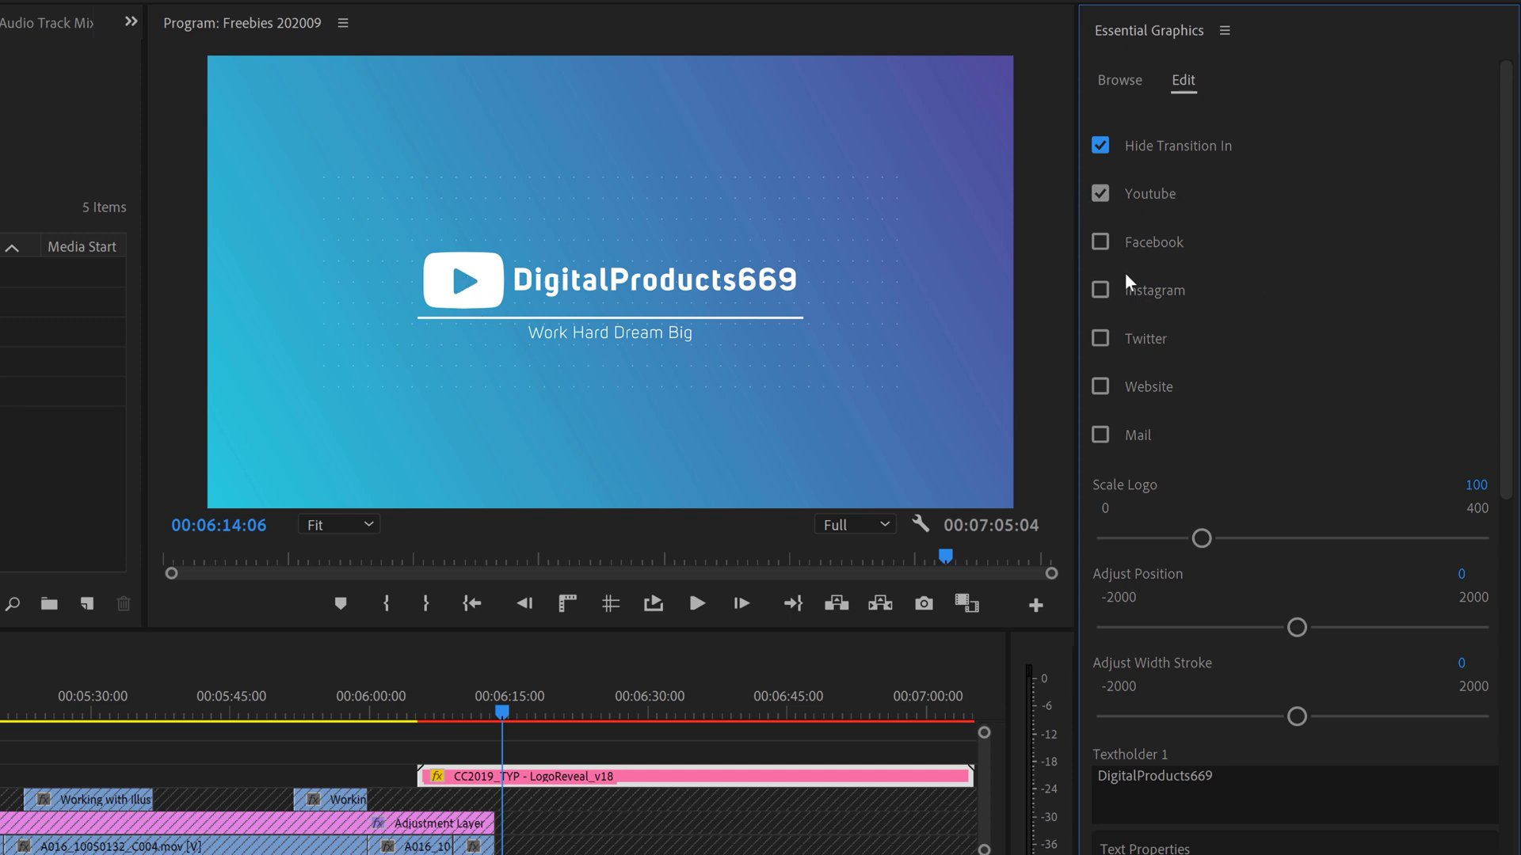
left_click(1103, 244)
left_click(1101, 191)
left_click(1100, 388)
left_click(1098, 242)
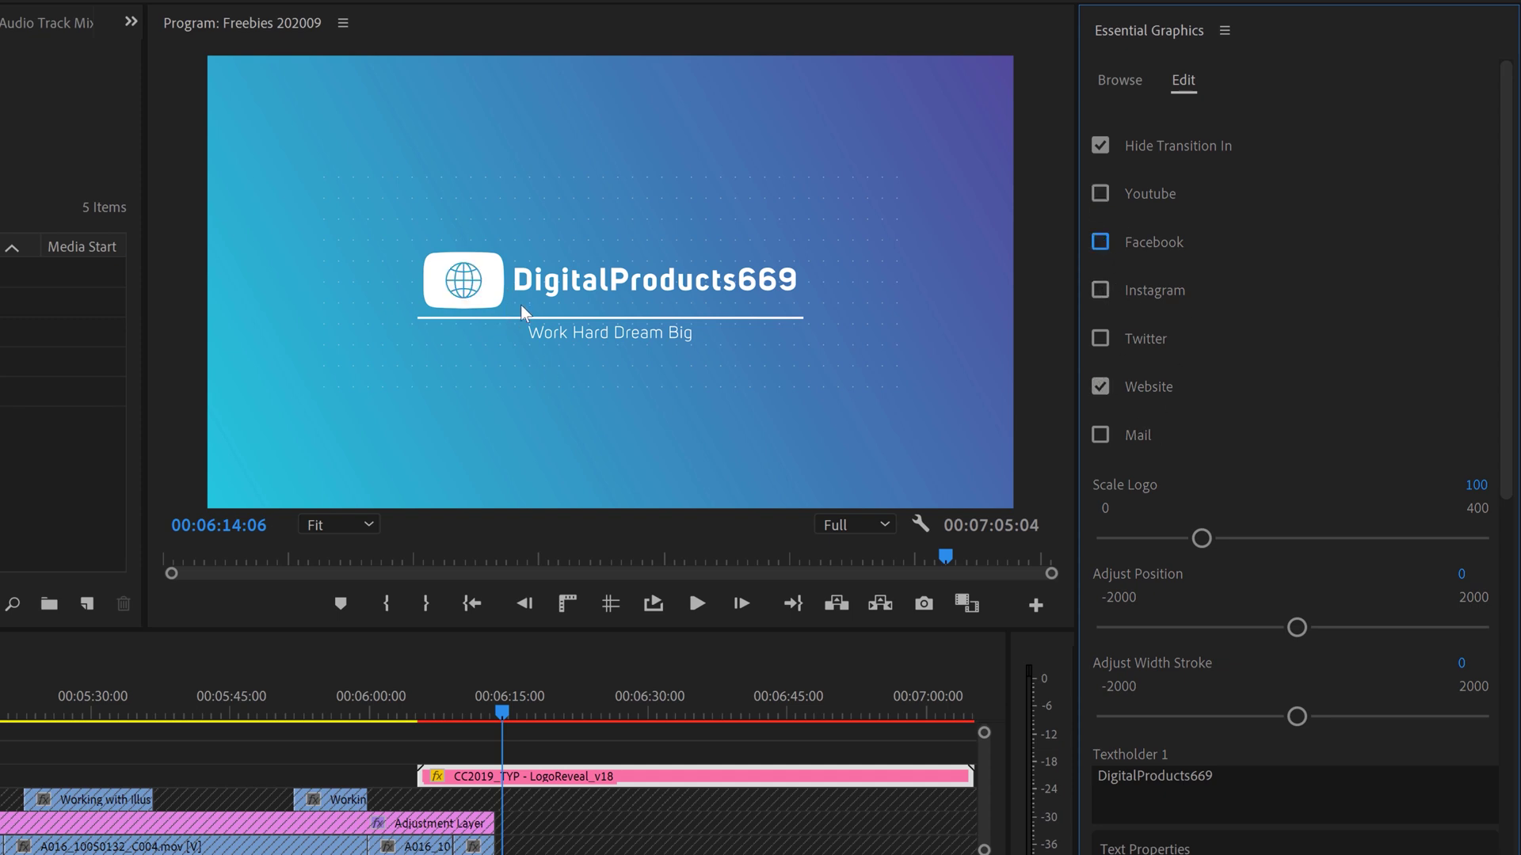
left_click(1101, 387)
left_click(1101, 193)
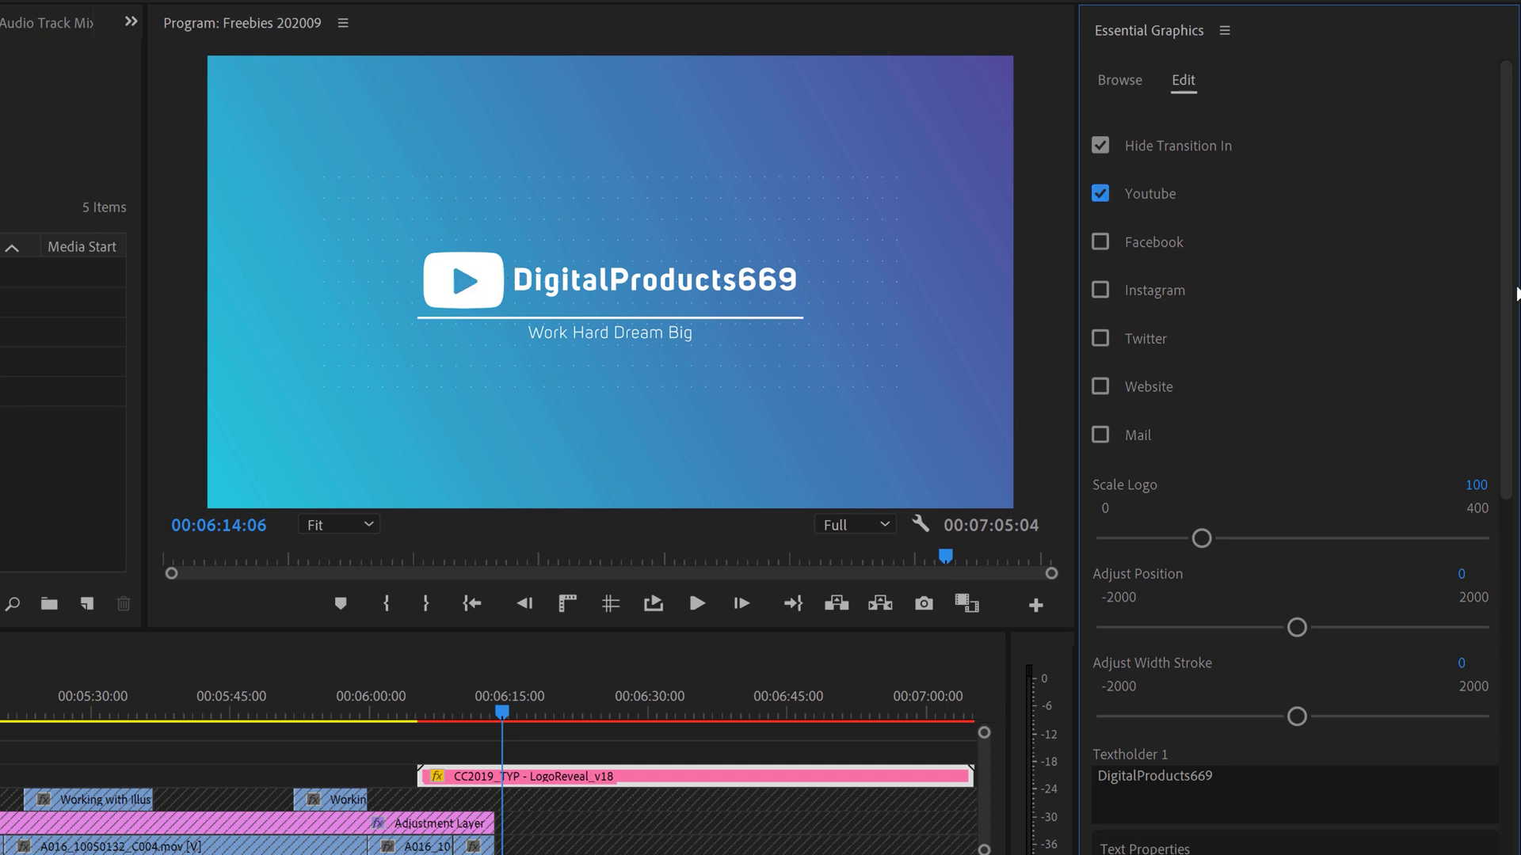
Step: Widen the logo's underline by setting Adjust Width Stroke to 140
scroll(1175, 416, "down", 2)
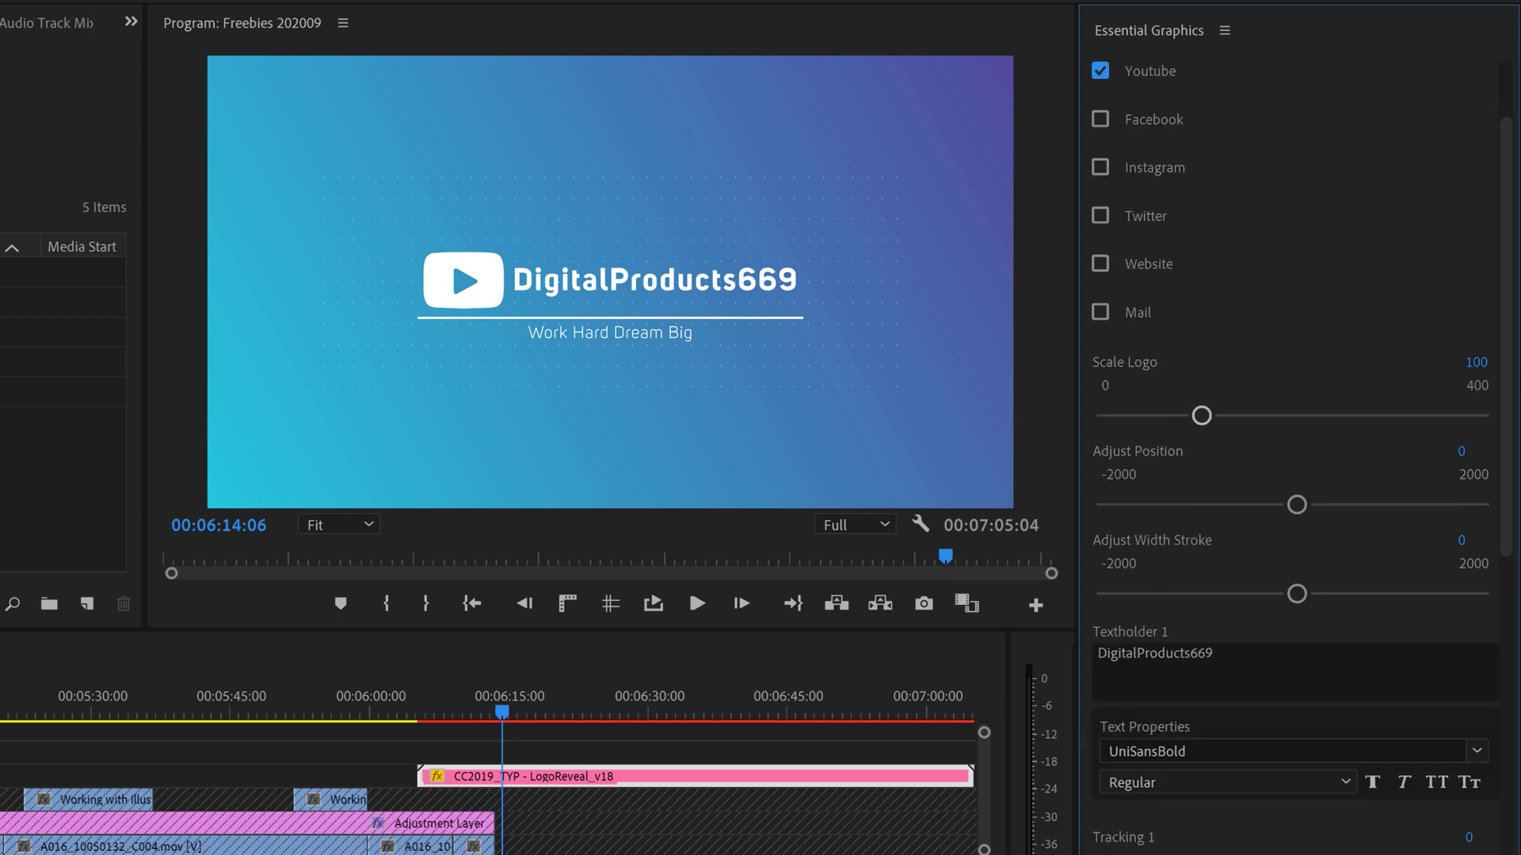
scroll(1515, 336, "up", 2)
scroll(1515, 483, "down", 6)
scroll(1515, 507, "up", 1)
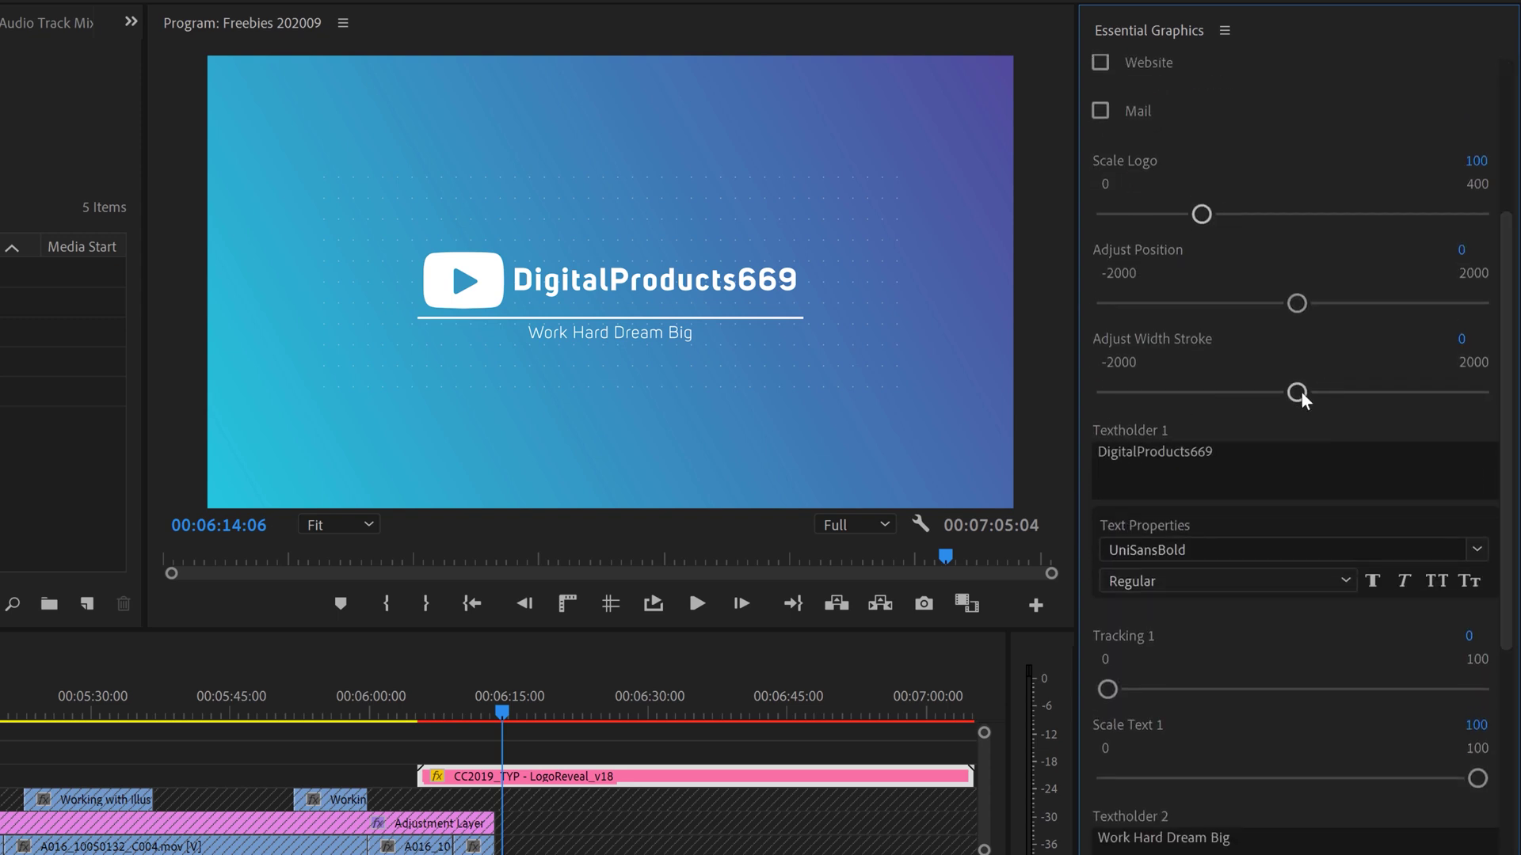
left_click_drag(1299, 392, 1306, 393)
Step: Replace the DigitalProducts669 main text in Textholder 1 with the channel handle
left_click(1269, 465)
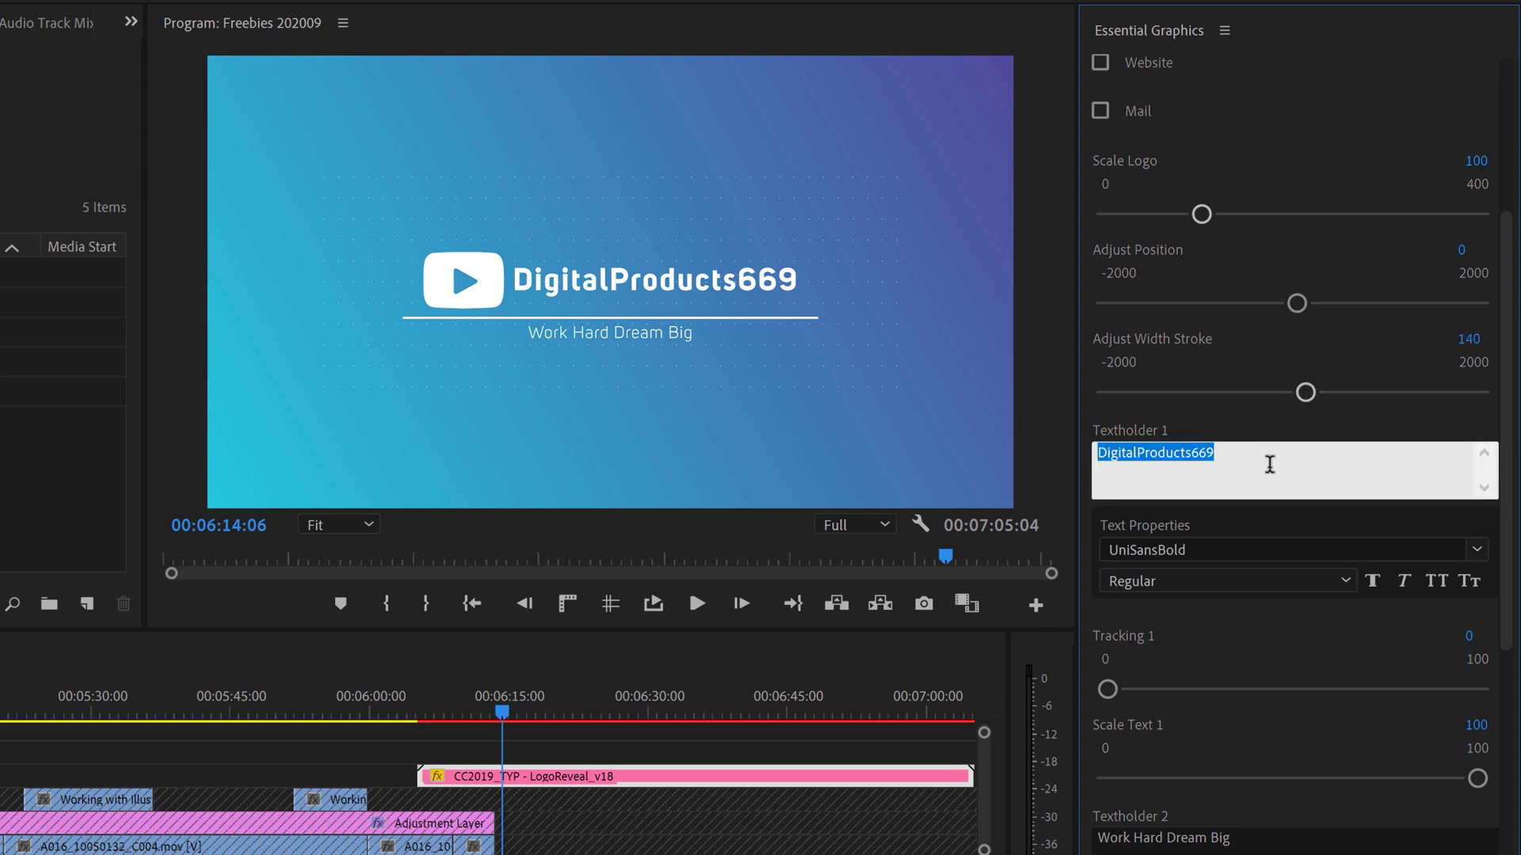
type("@booneloves")
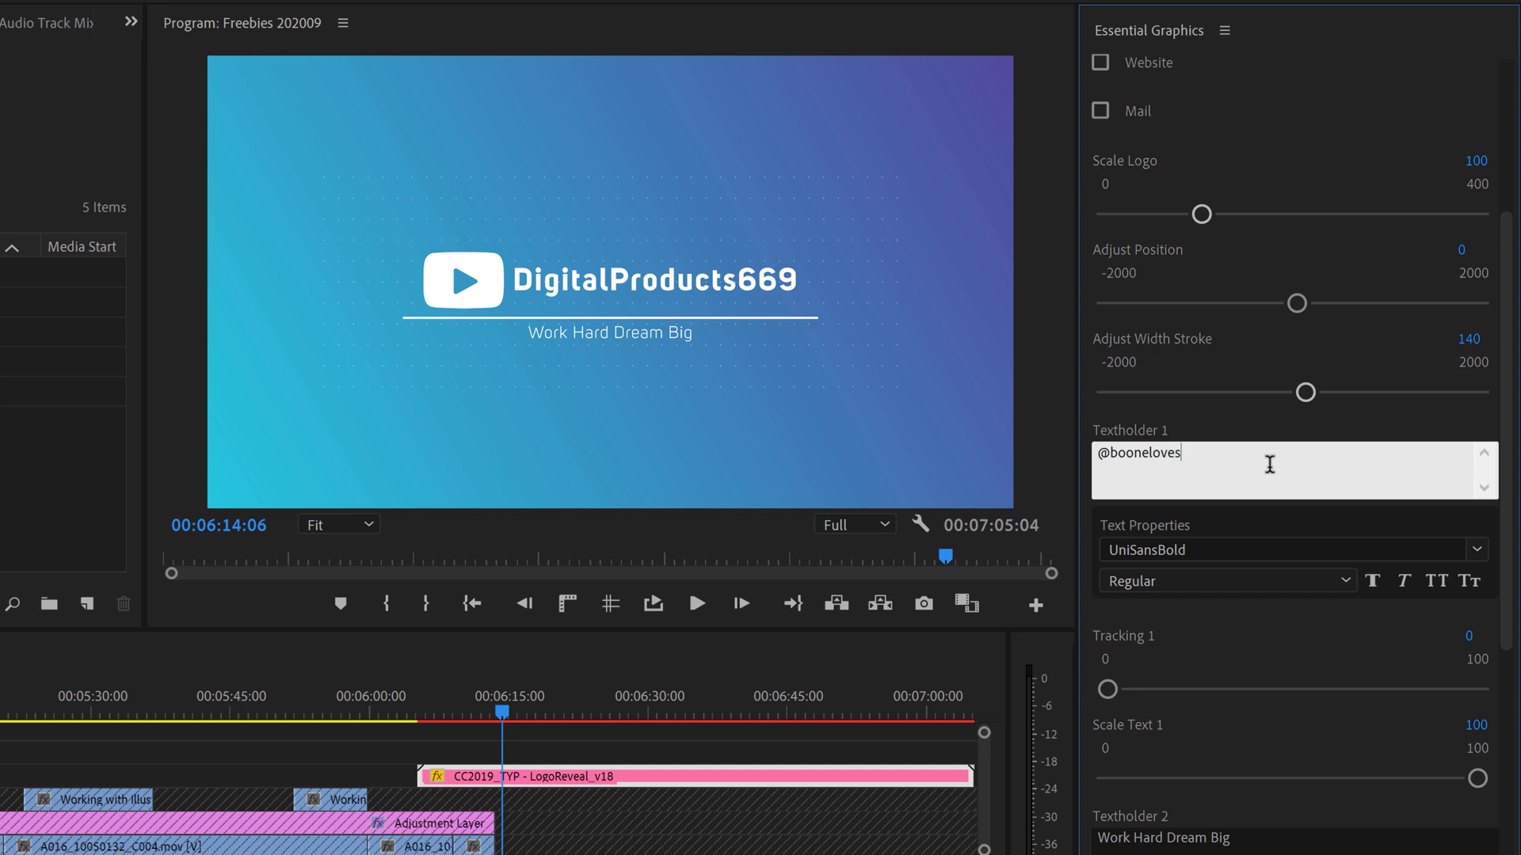
type("video")
left_click(1121, 324)
Step: Turn off Background 1 and Background 2 so the footage shows through
scroll(1299, 476, "down", 10)
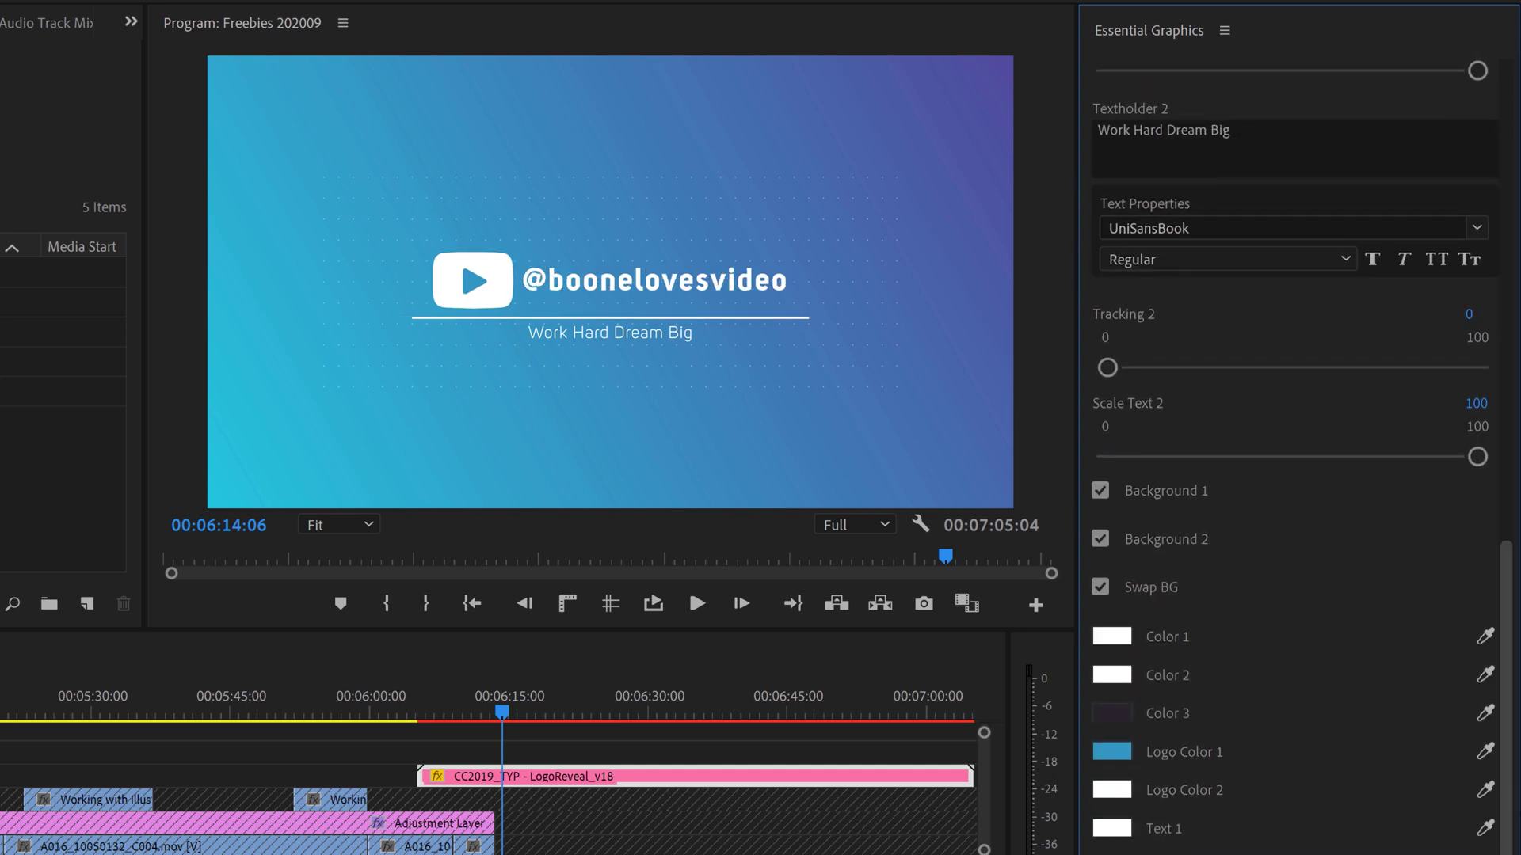
scroll(1299, 475, "down", 1)
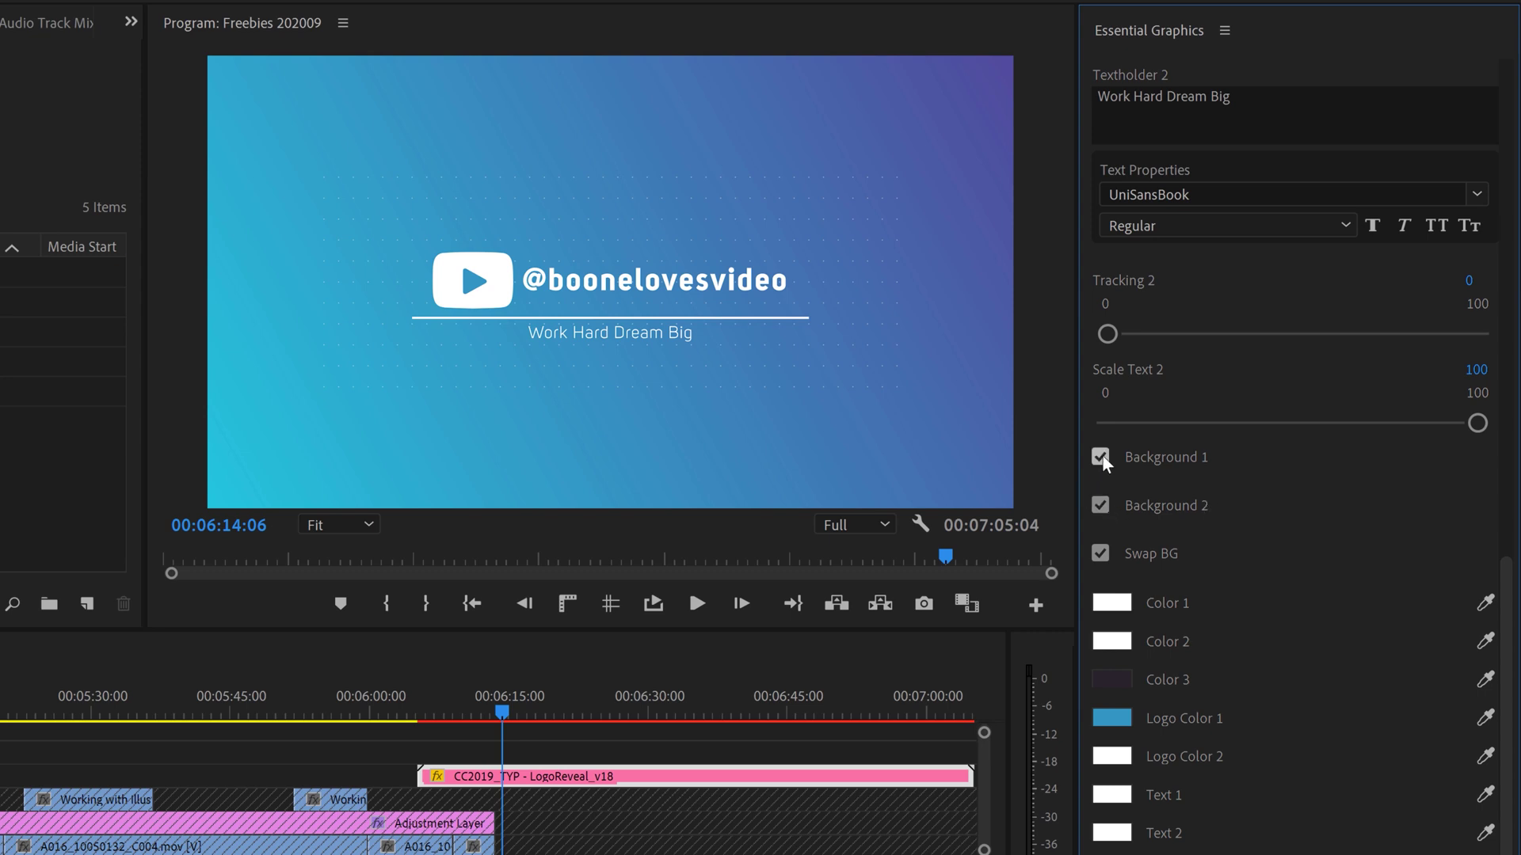
left_click(1101, 505)
left_click(461, 709)
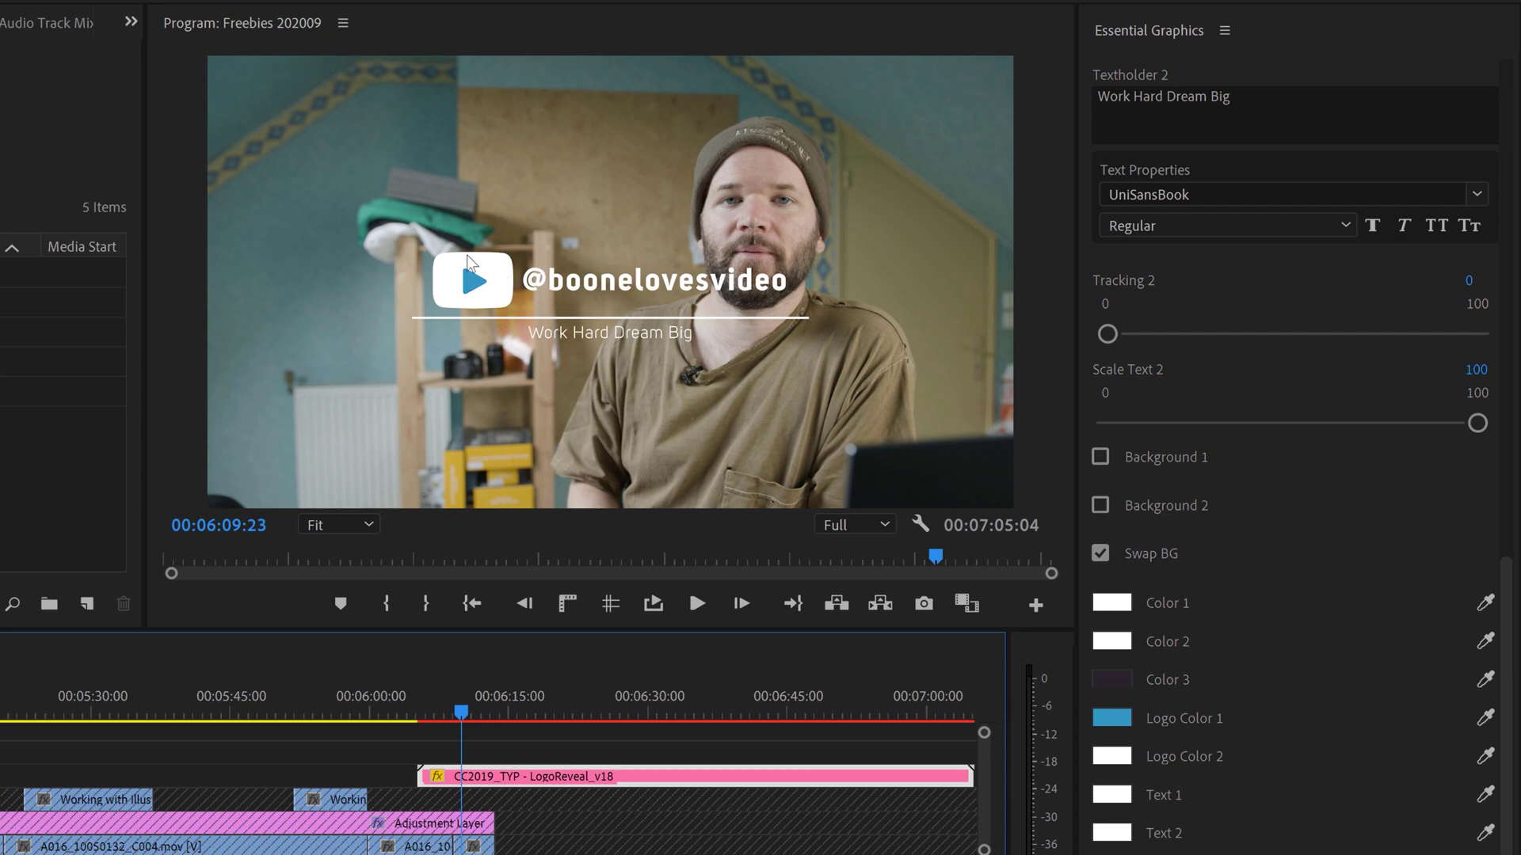
Step: Open The YouTuber Pack 3.0 (CC 2018) project from the After Effects Project Files folder
key("alt+Tab")
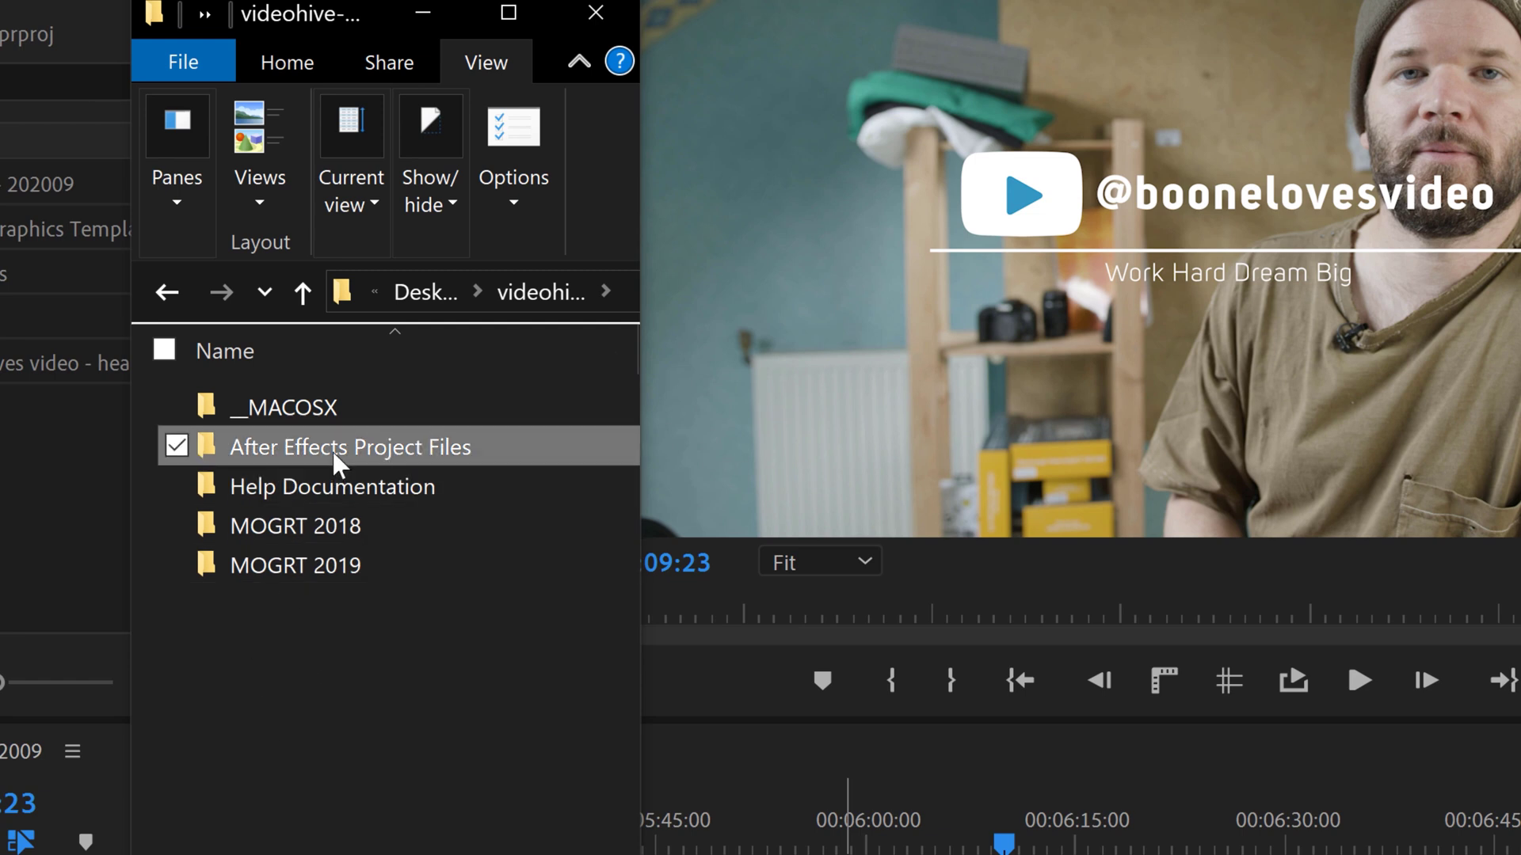
double_click(332, 450)
double_click(340, 490)
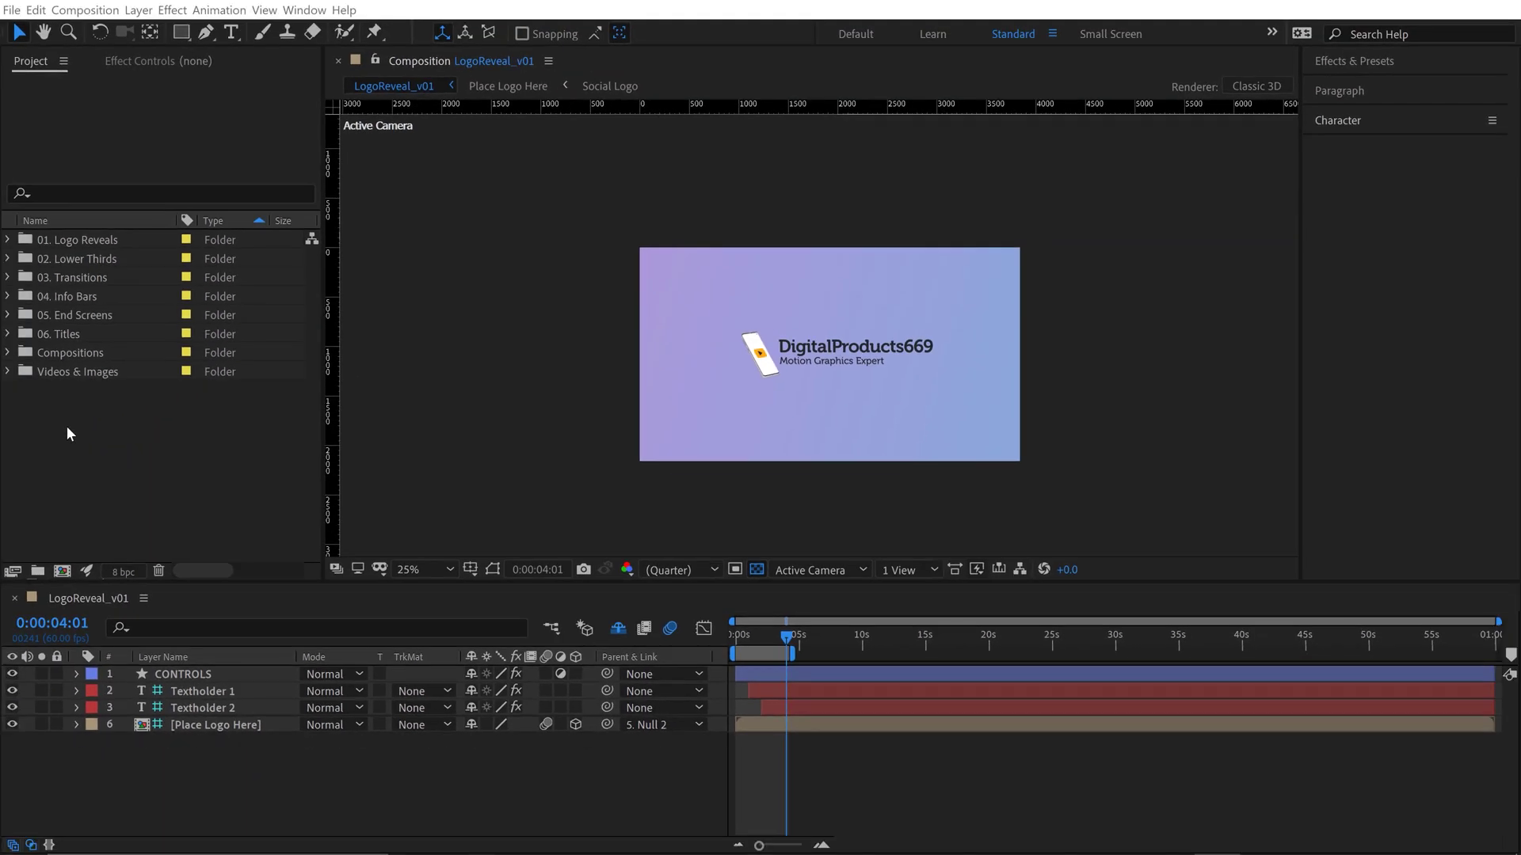
Step: Open the LogoReveal_v18 composition from 01. Logo Reveals and show its CONTROLS layer's effect settings
left_click(14, 599)
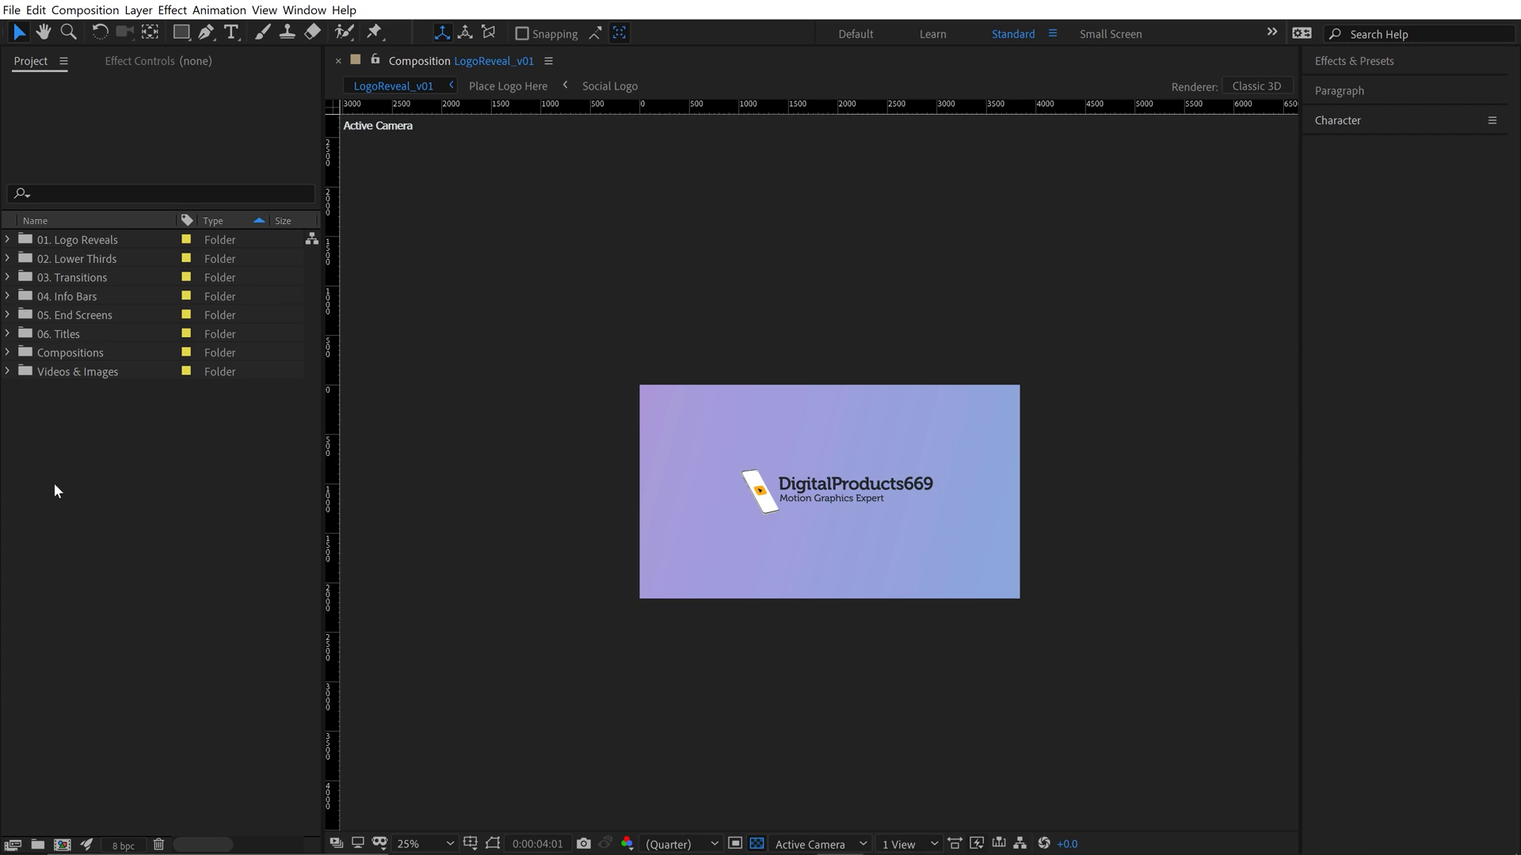
left_click(8, 239)
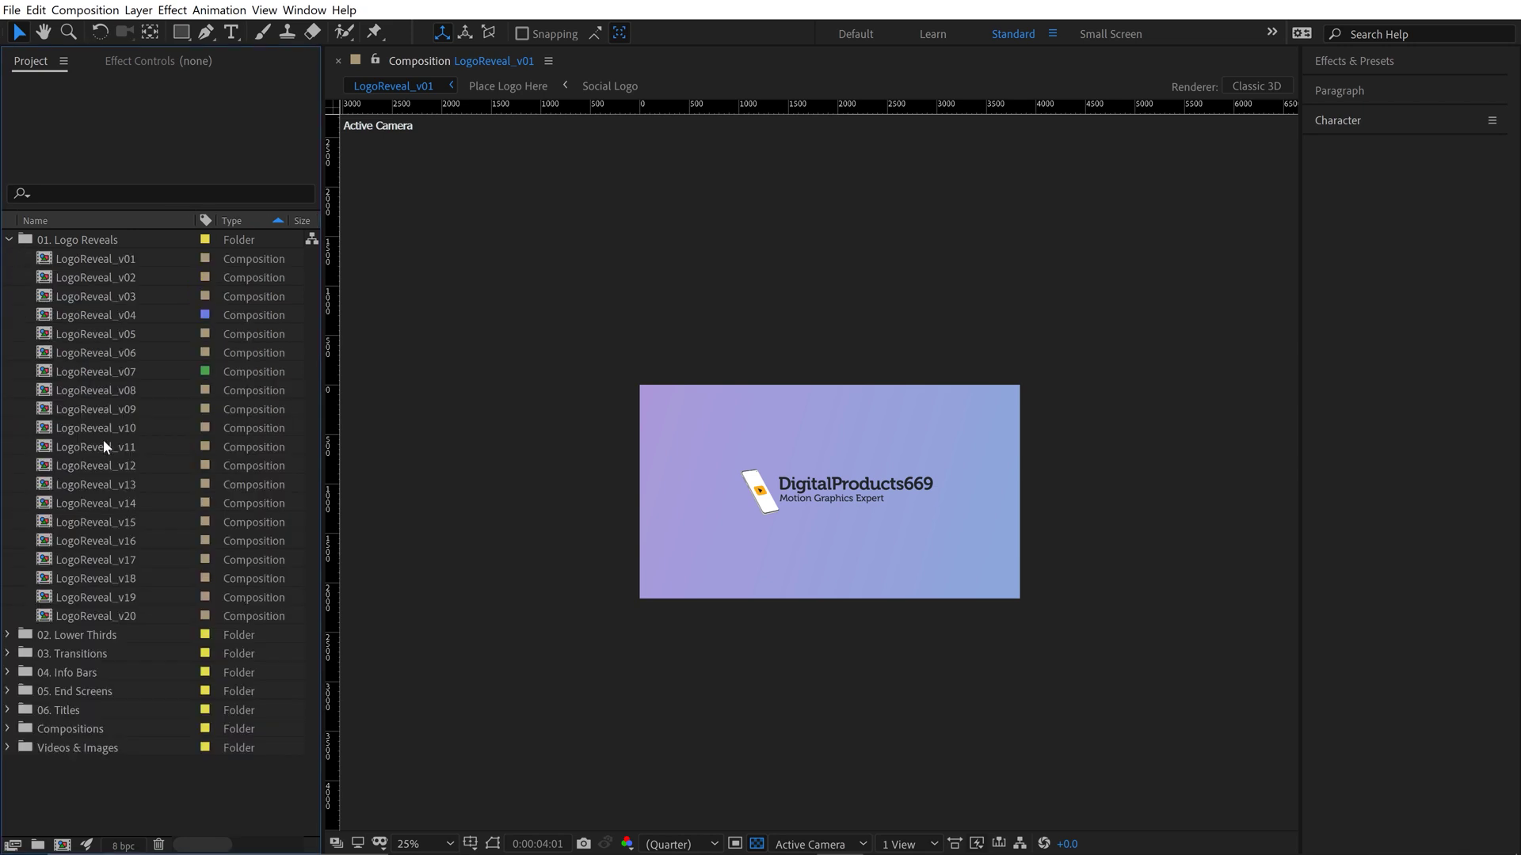
double_click(100, 577)
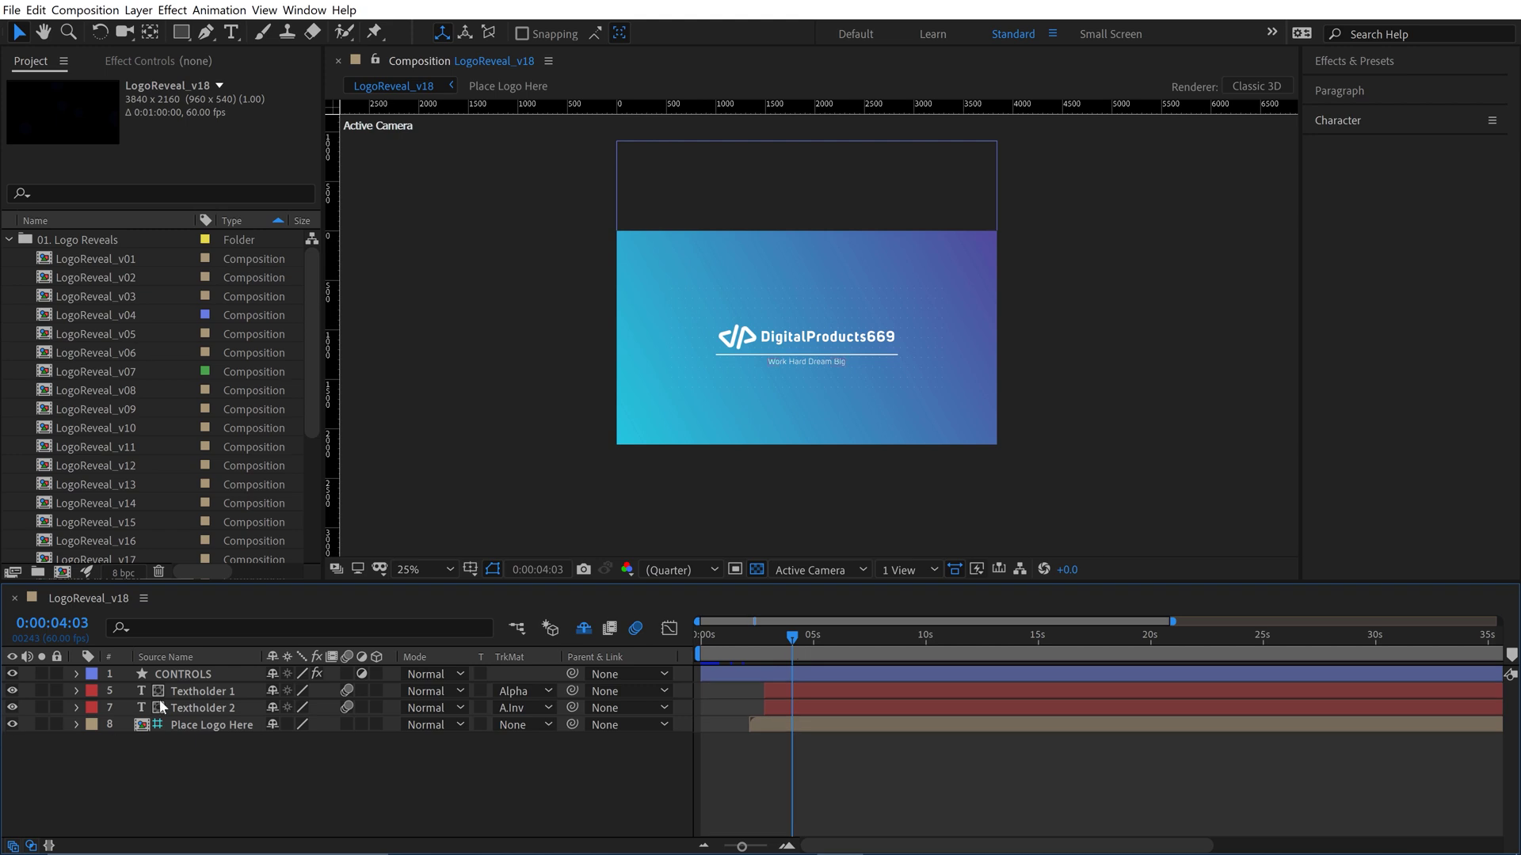
left_click(190, 671)
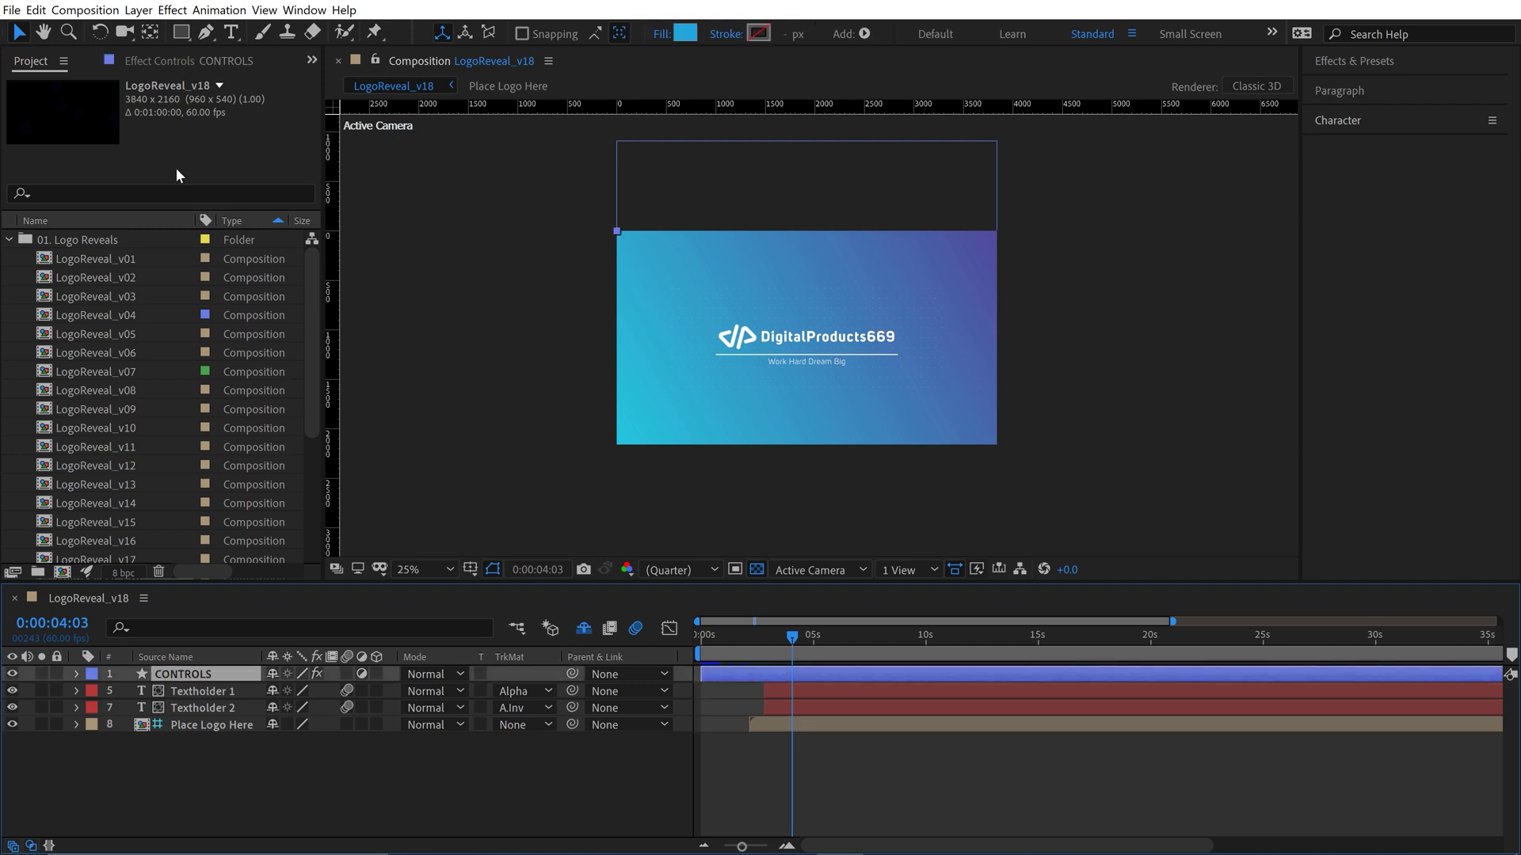
left_click(182, 60)
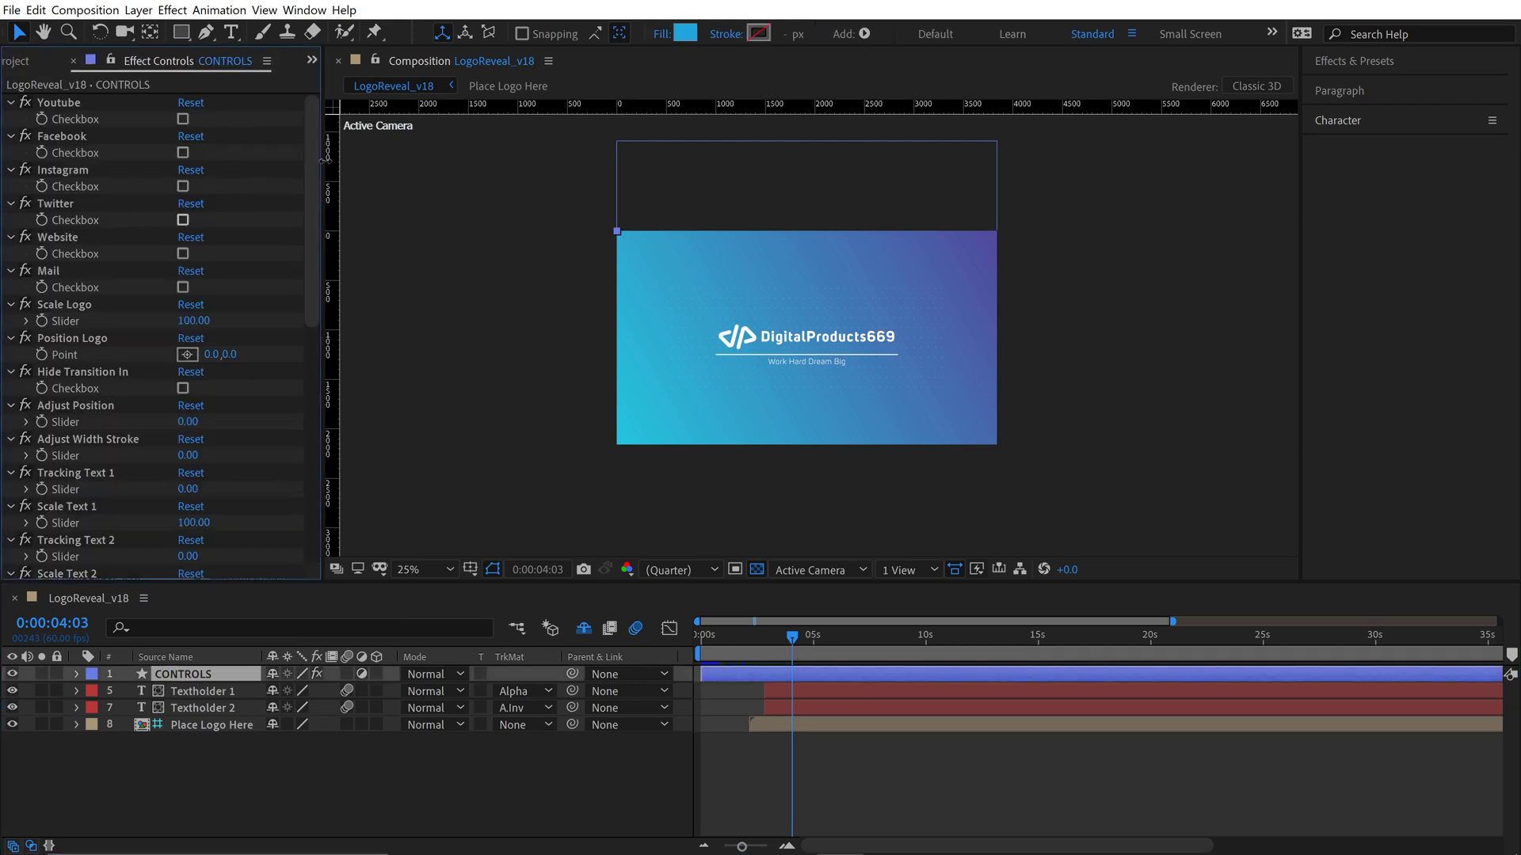
left_click_drag(312, 154, 307, 116)
left_click(297, 10)
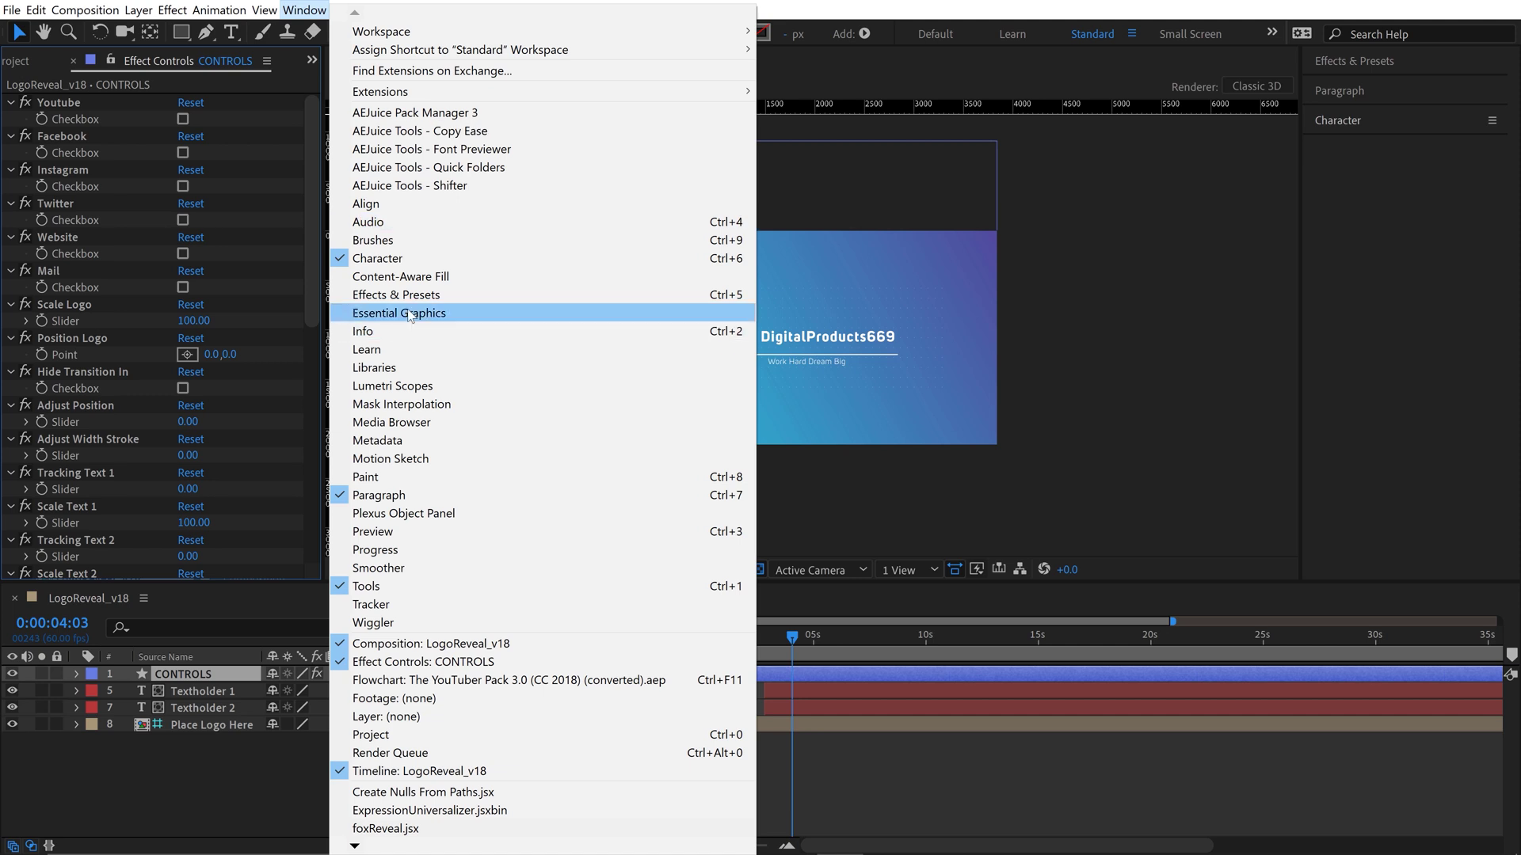
Step: Show Essential Graphics with LogoReveal_v18 set as the master composition
left_click(439, 331)
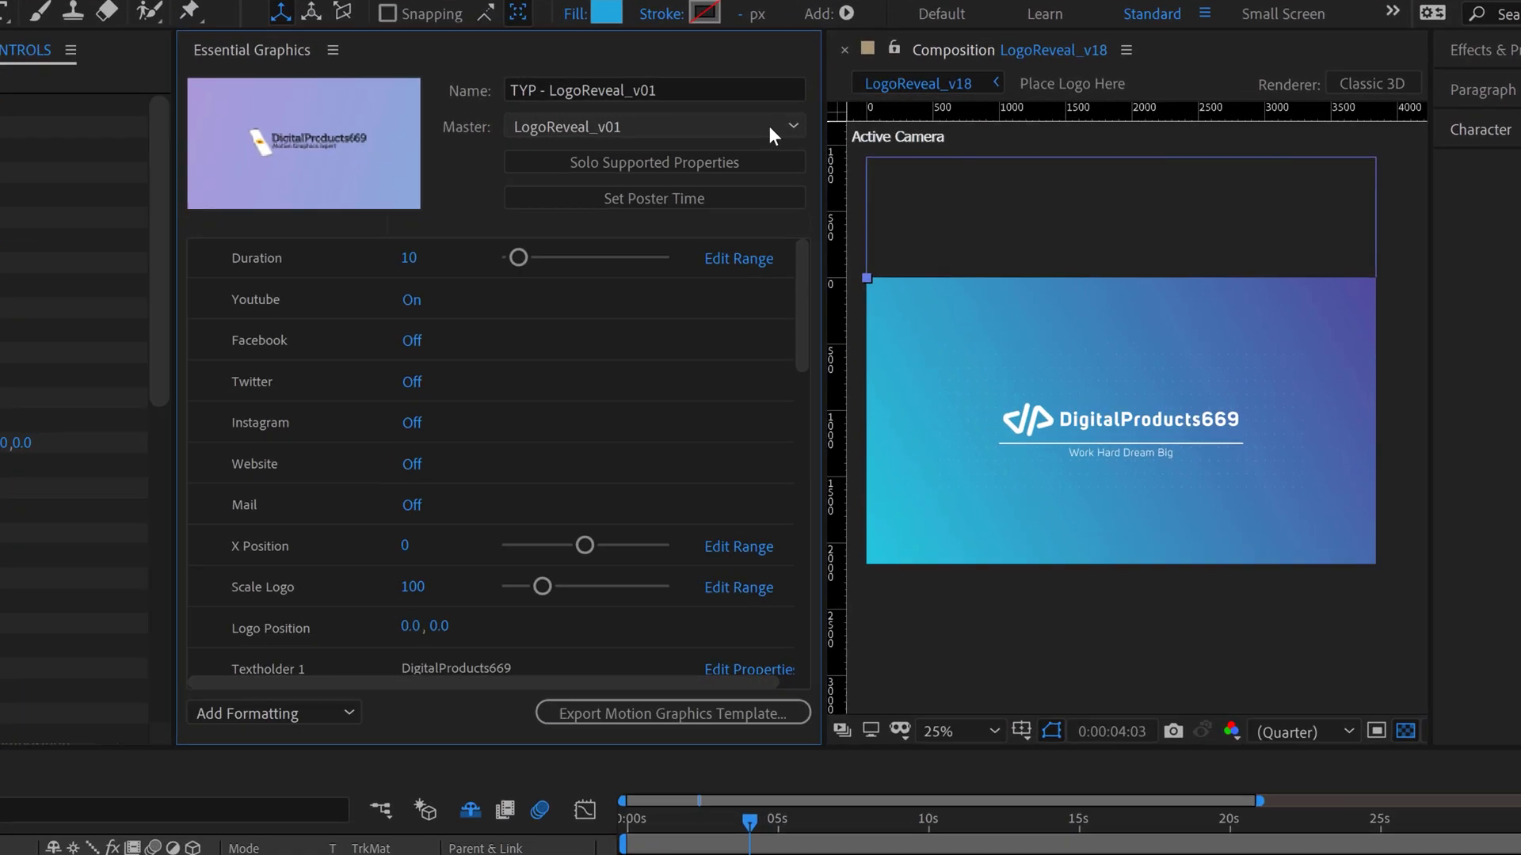
left_click(768, 126)
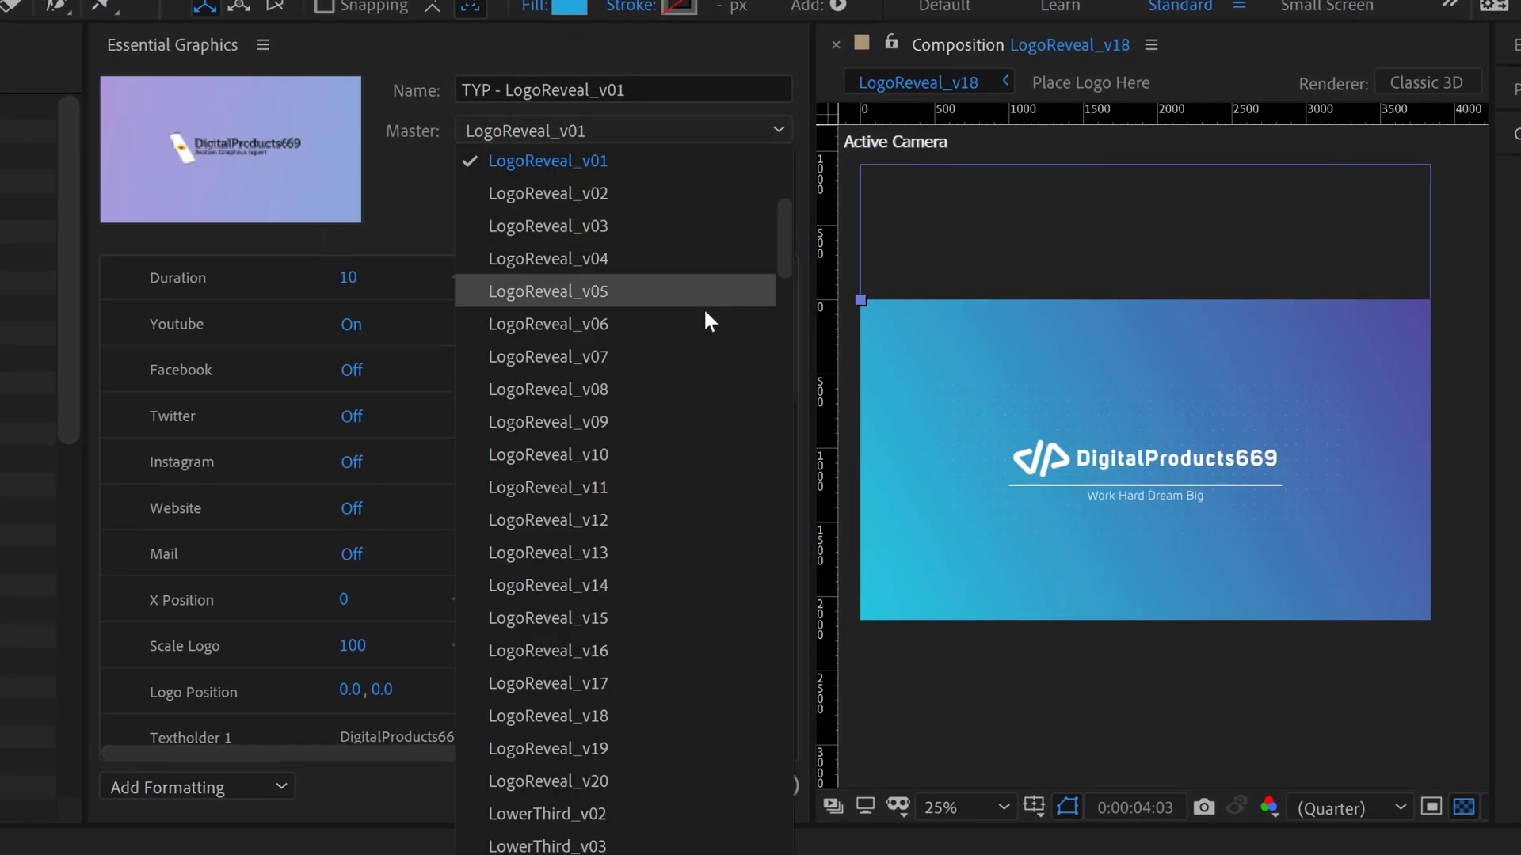
left_click(611, 713)
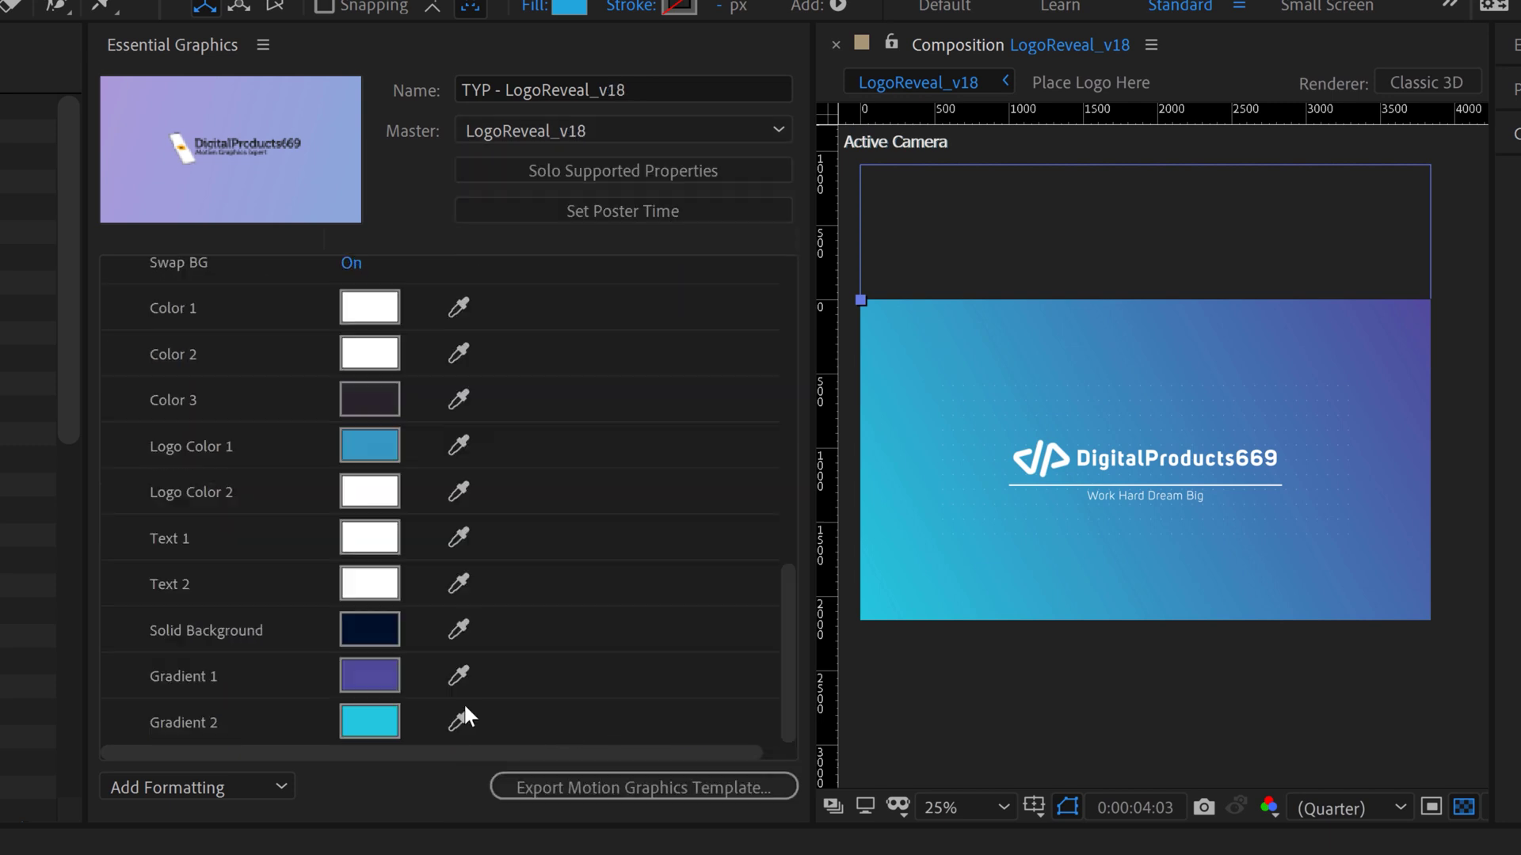
left_click_drag(785, 396, 789, 605)
scroll(788, 618, "down", 3)
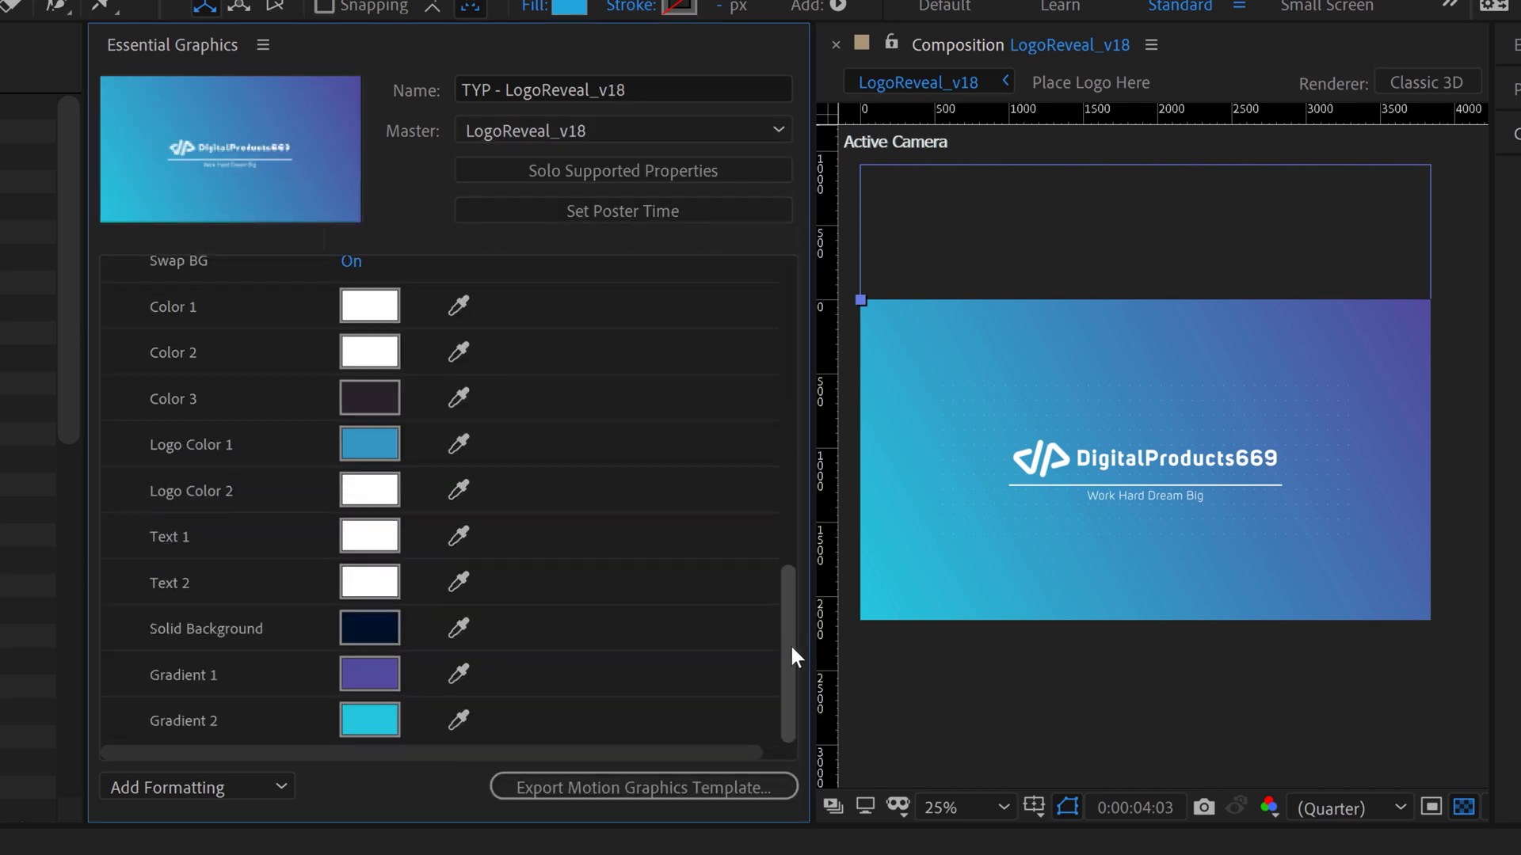
left_click_drag(791, 645, 789, 301)
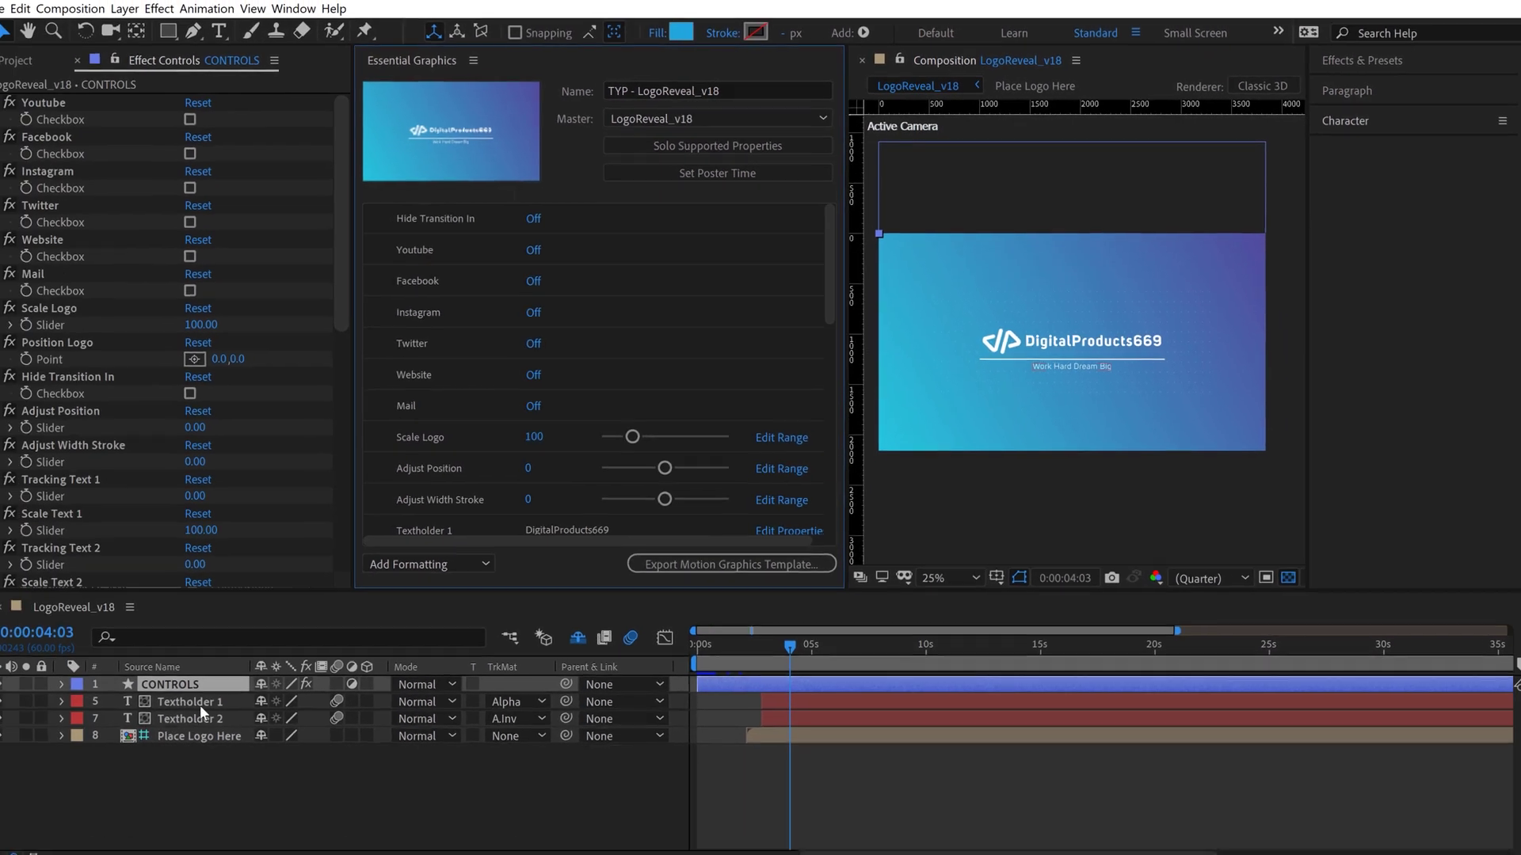
Step: Set Textholder 1 to the channel handle and Textholder 2 to 'tools + tutorials for video creators'
double_click(198, 702)
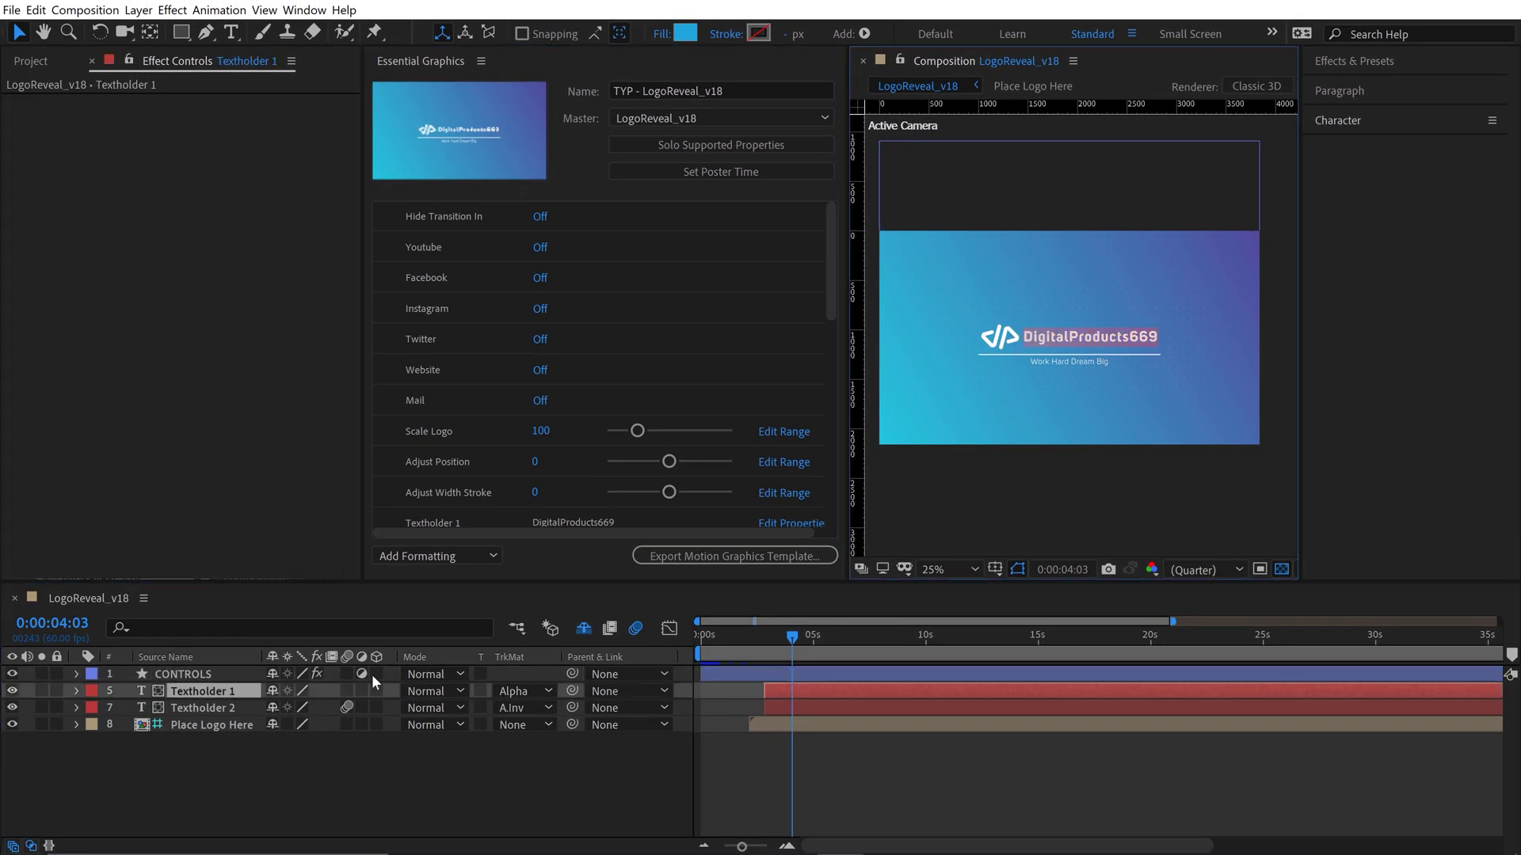
type("@")
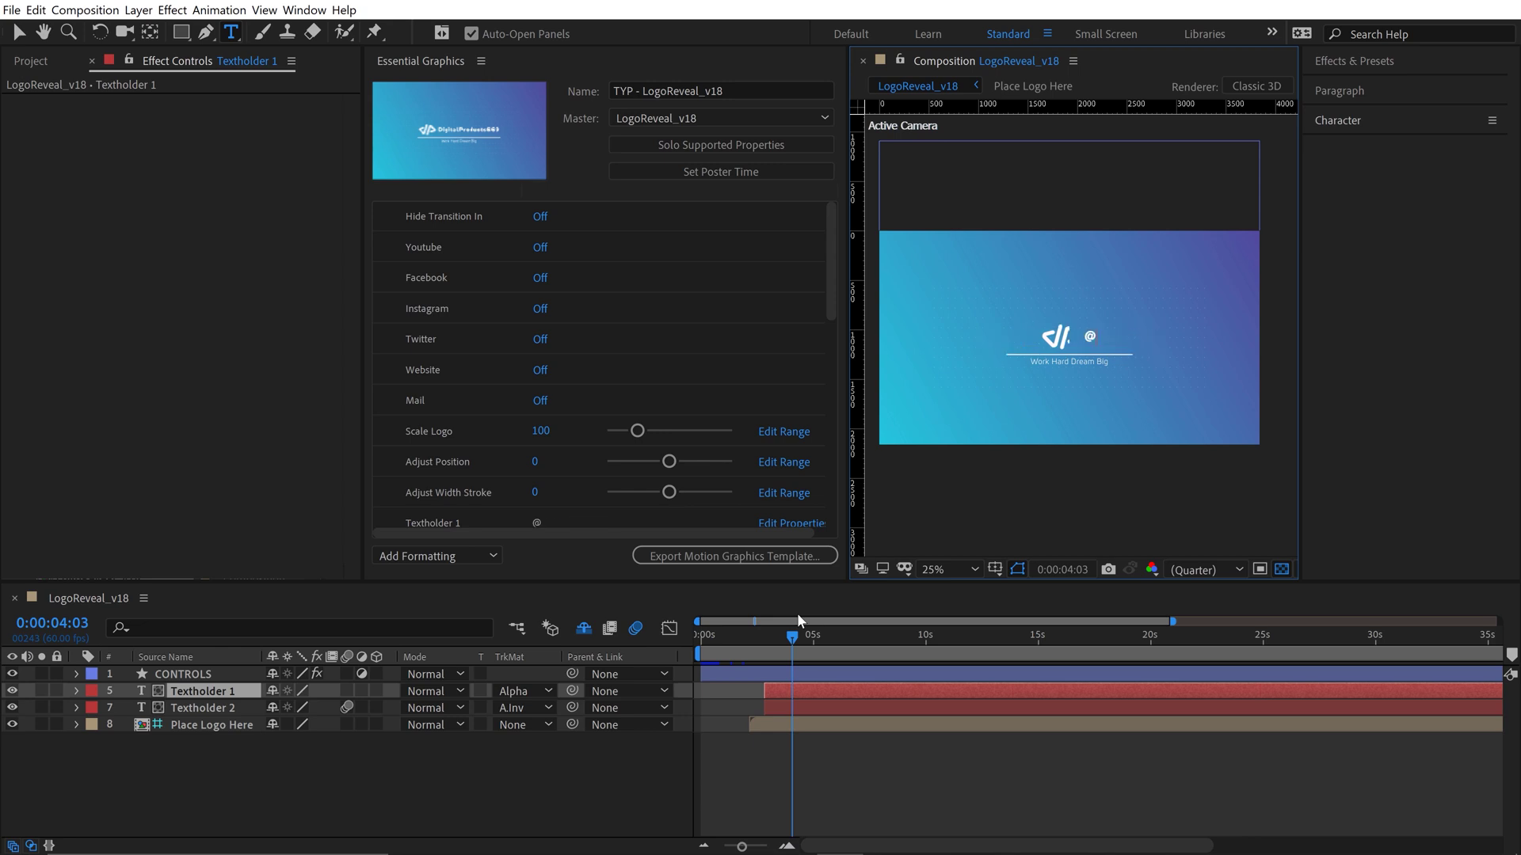
type("boonelove")
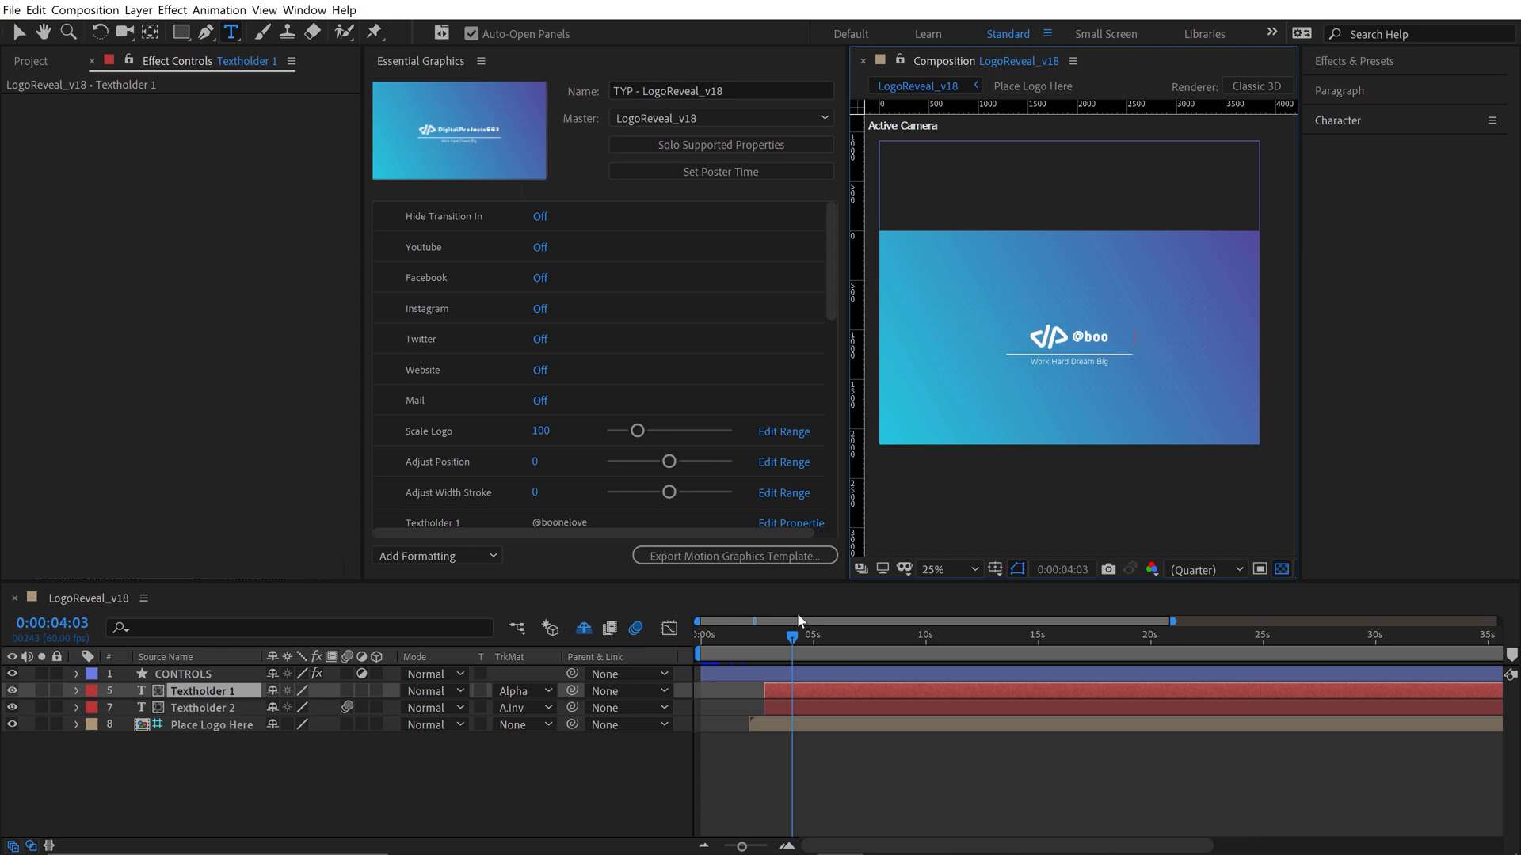
type("svideo")
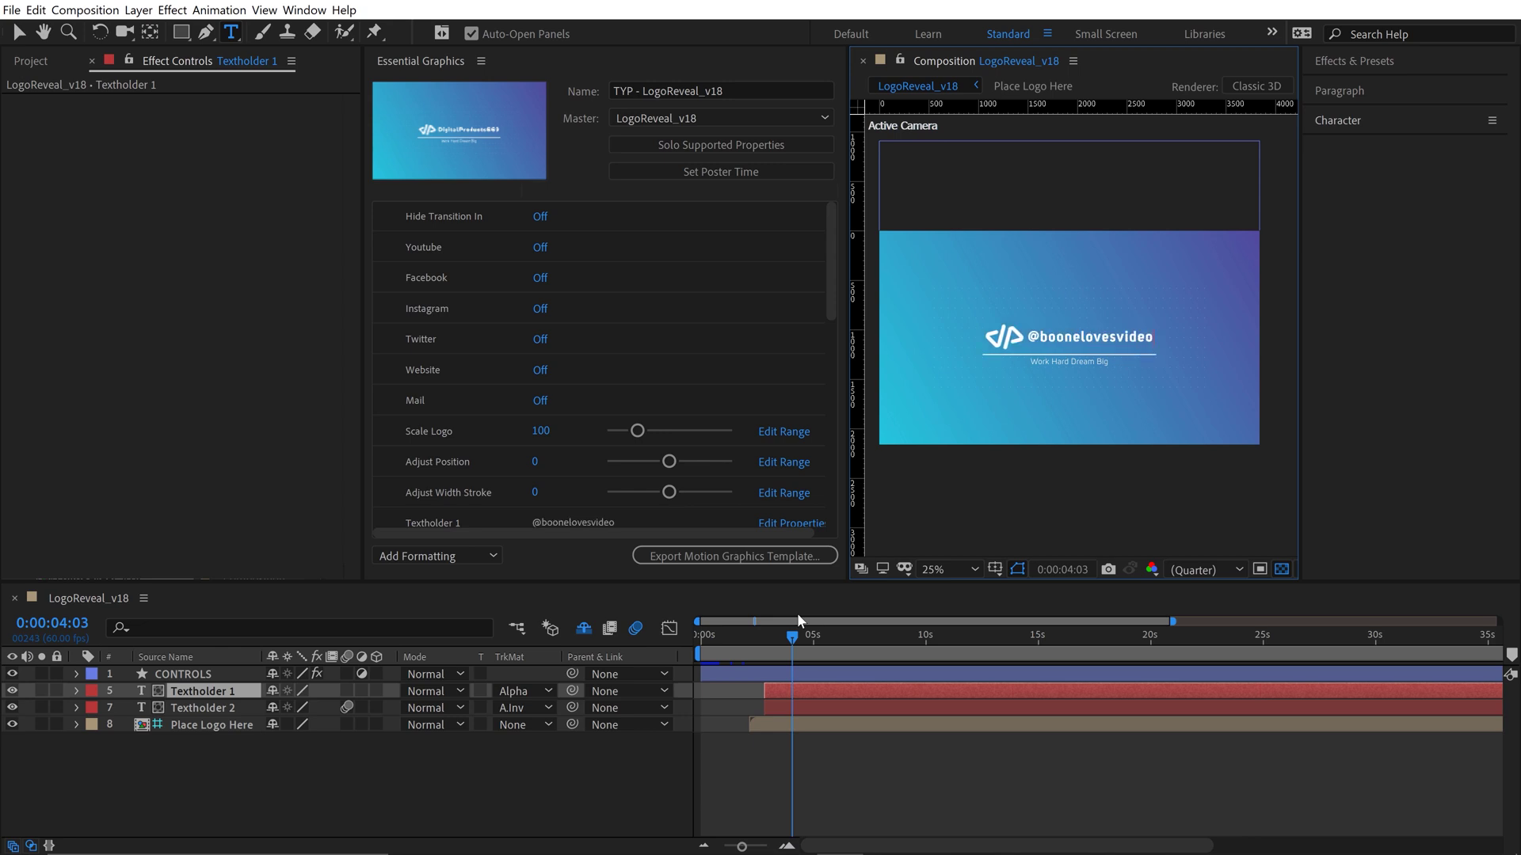
left_click(192, 709)
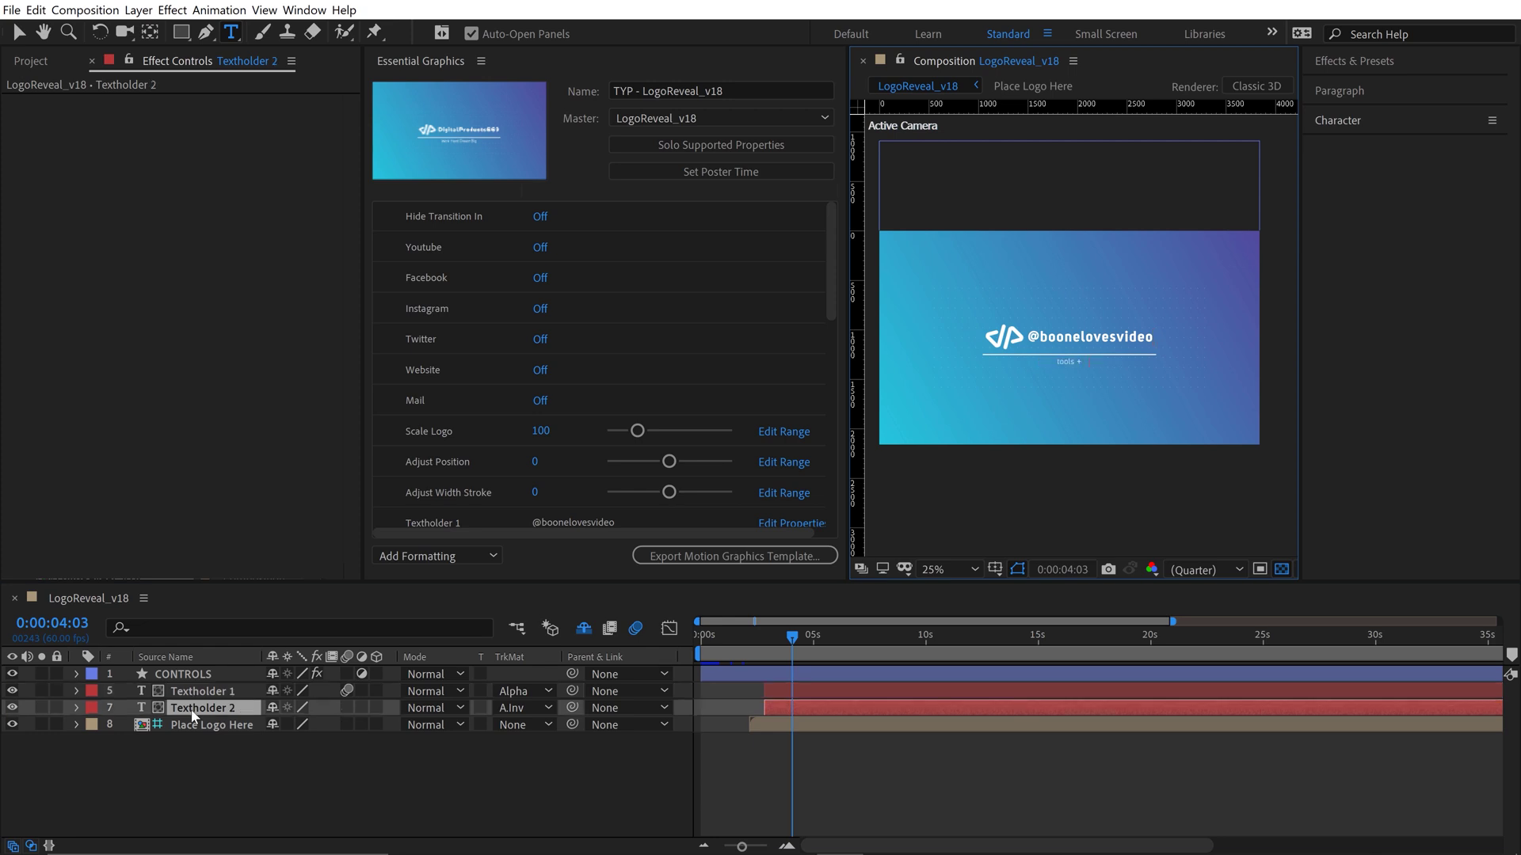
type("tutorials for video creators")
left_click(193, 725)
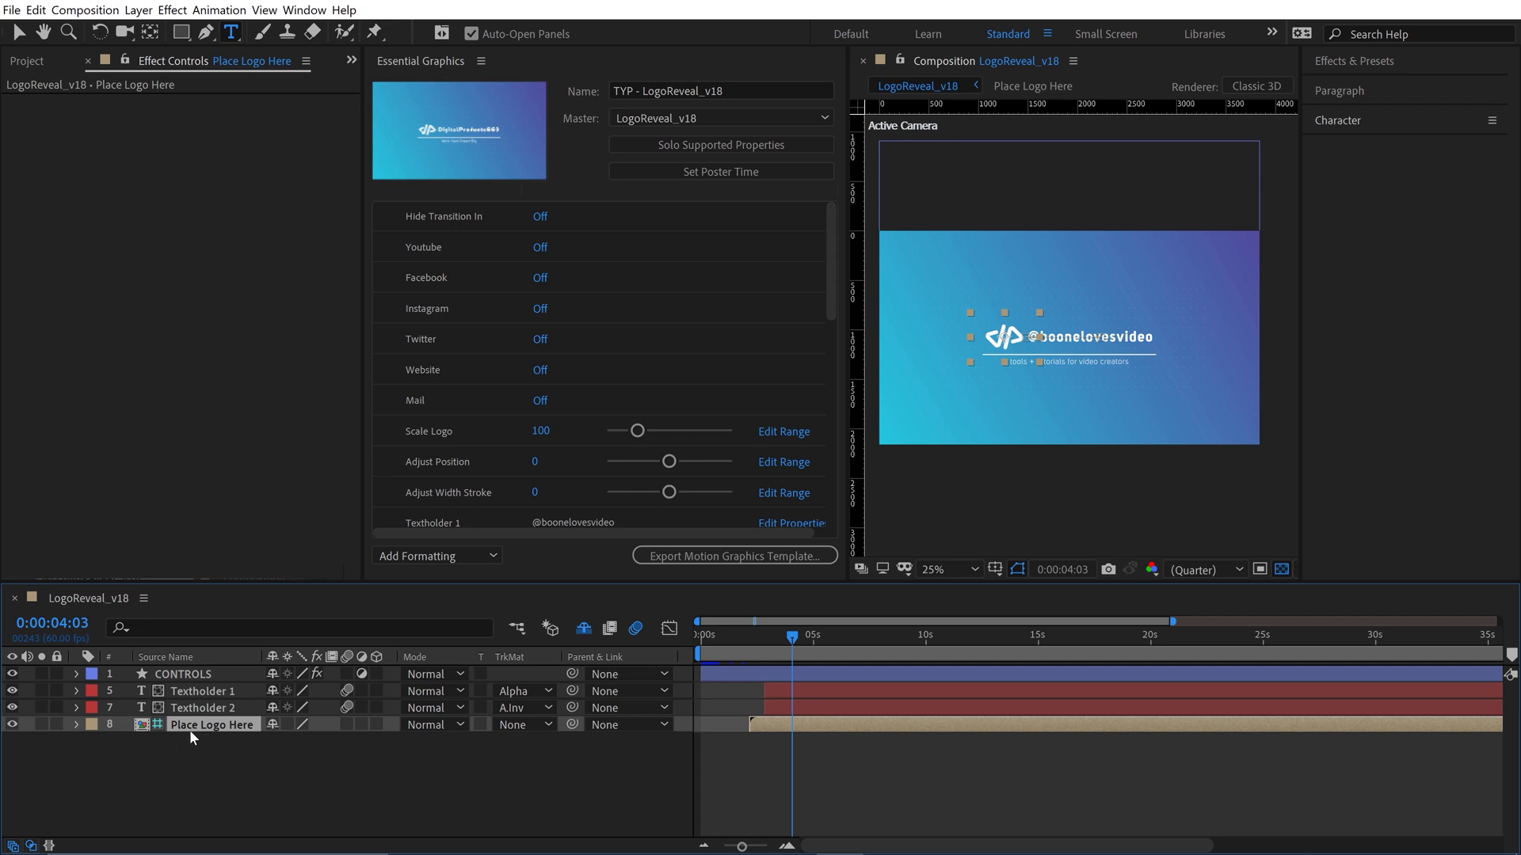
Step: In Place Logo Here, swap in the red heart PNG scaled to fit and hide the DP669 logo
double_click(194, 726)
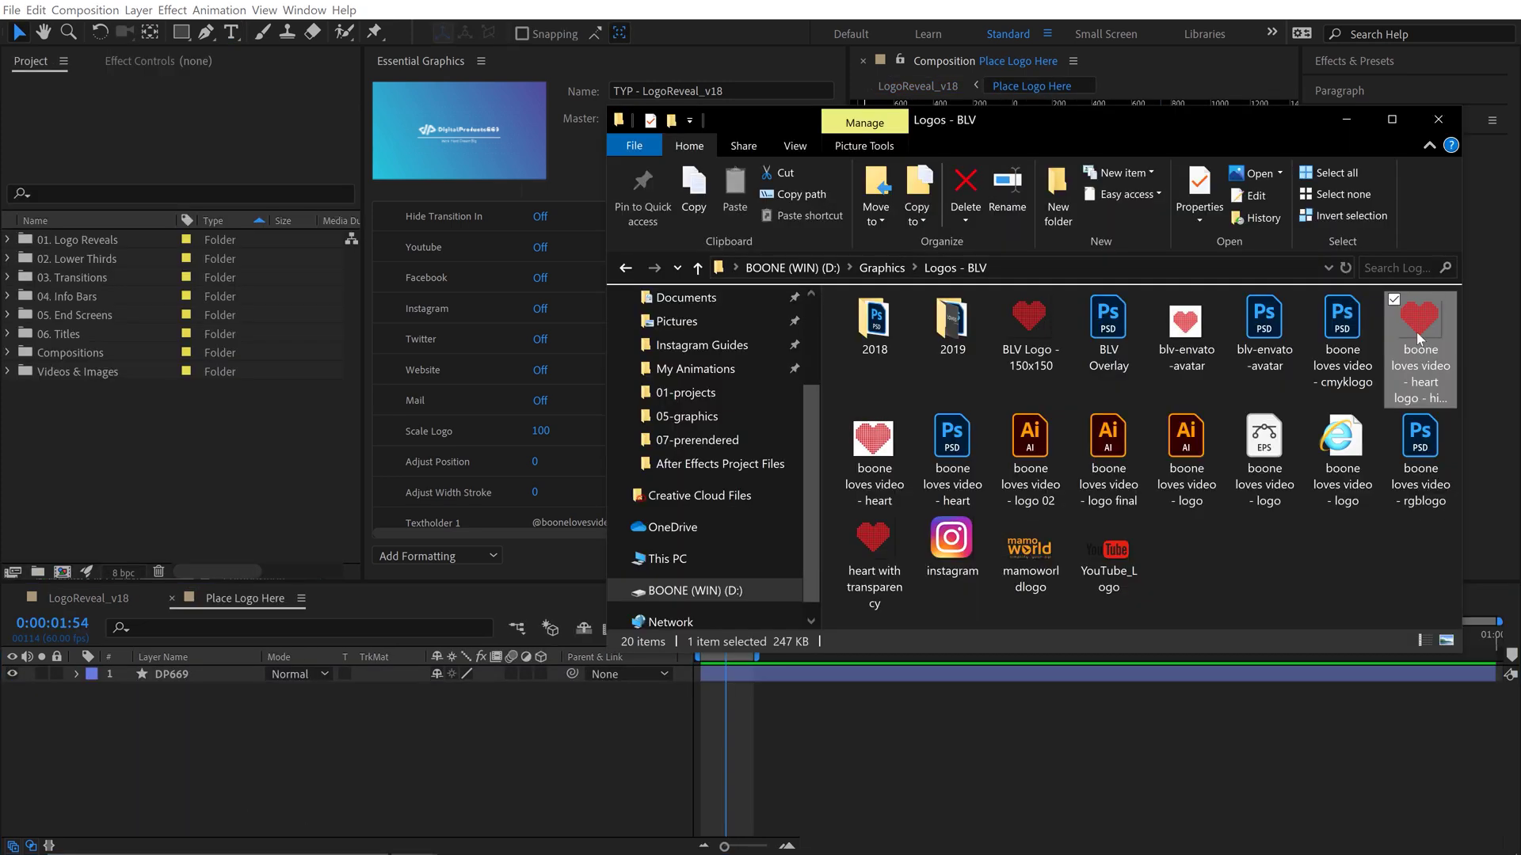
left_click_drag(1418, 339, 100, 463)
left_click_drag(103, 390, 168, 674)
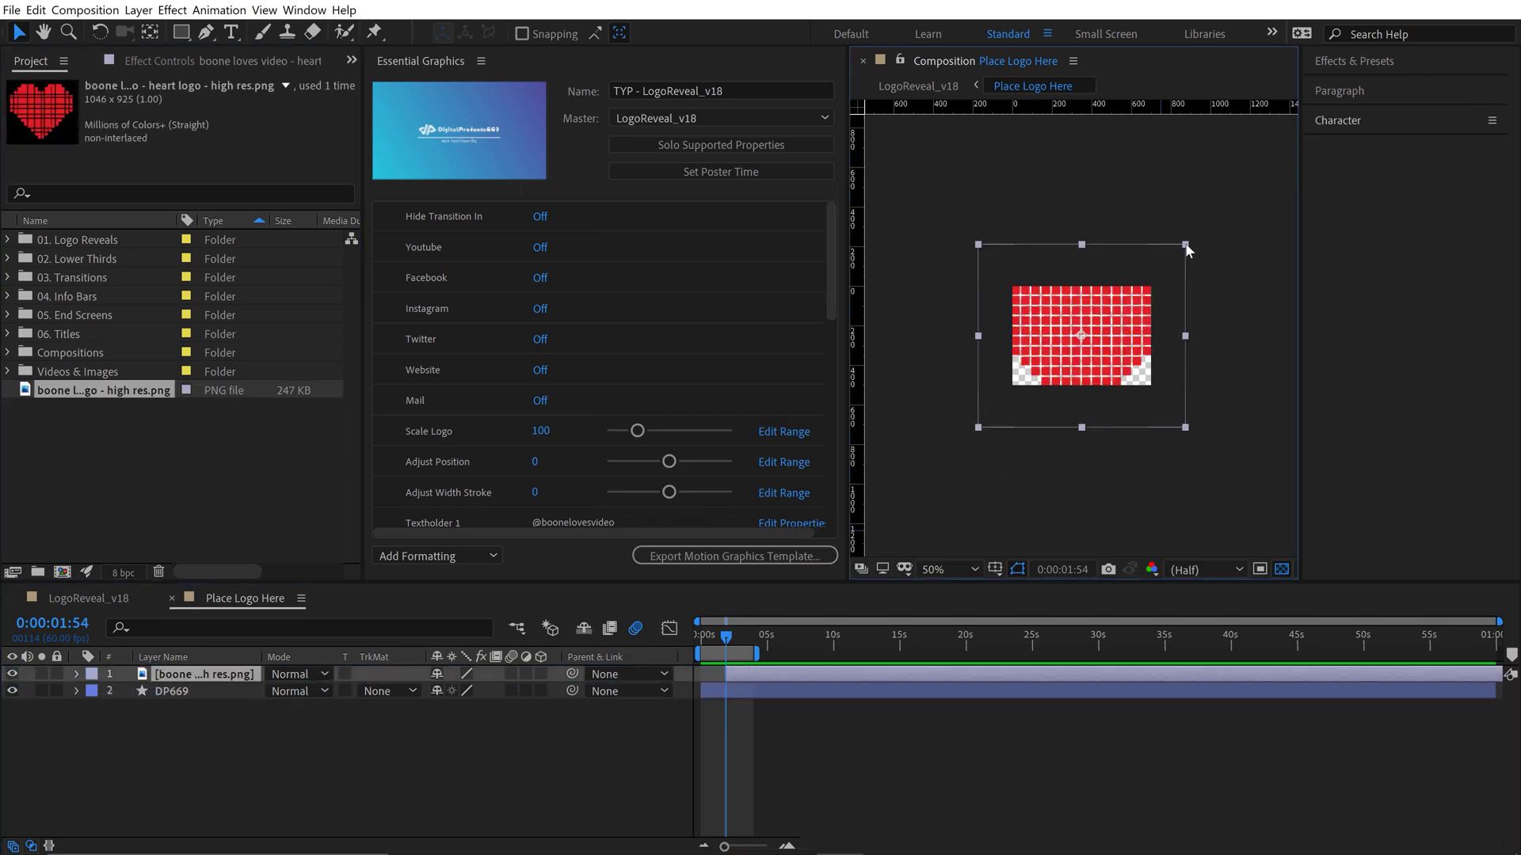
left_click_drag(1185, 247, 1141, 278)
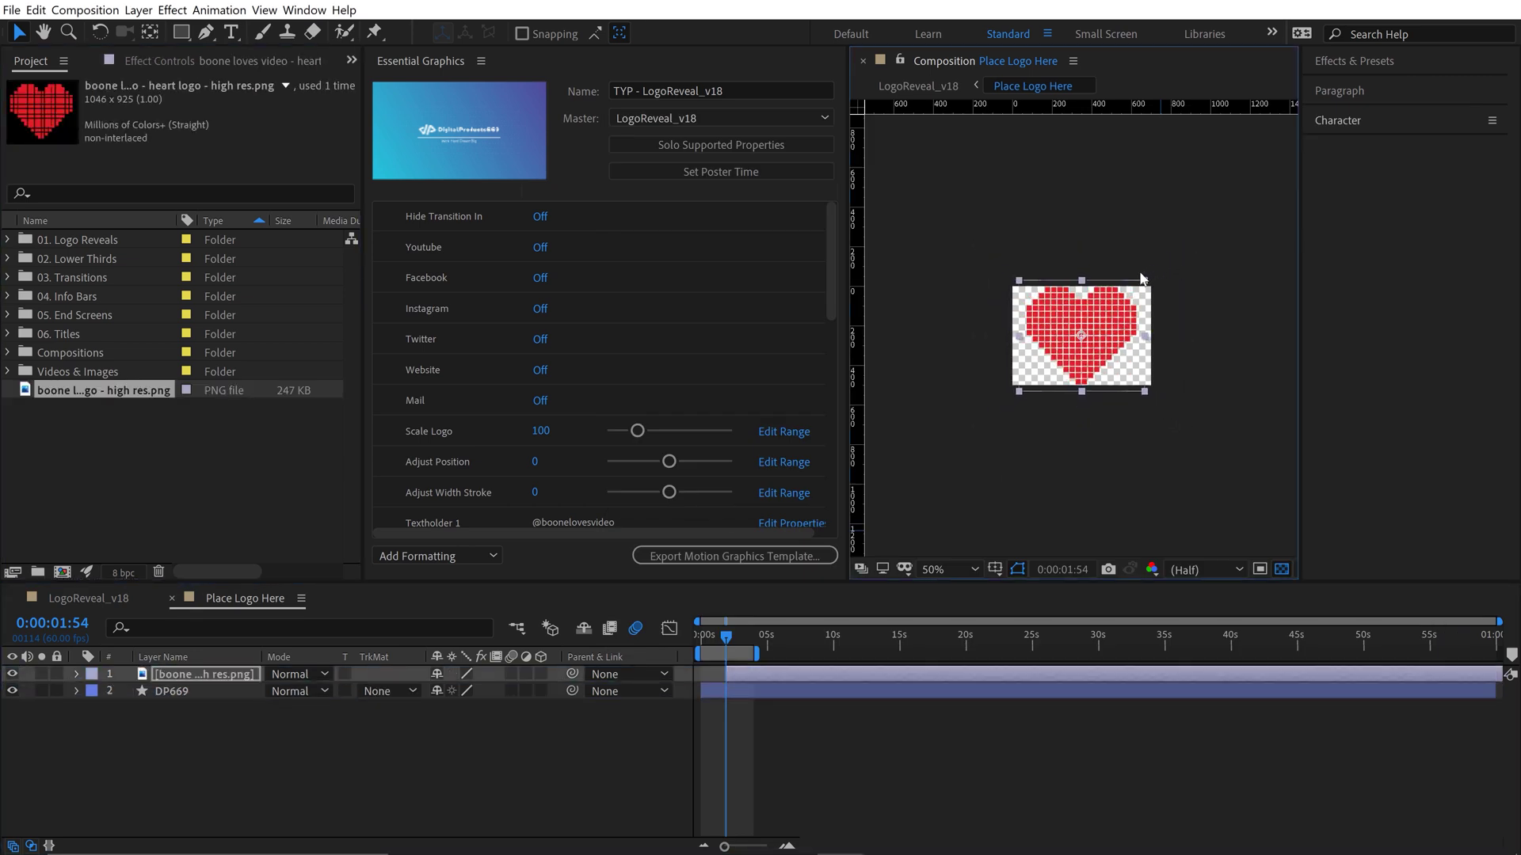
left_click(12, 691)
left_click(202, 746)
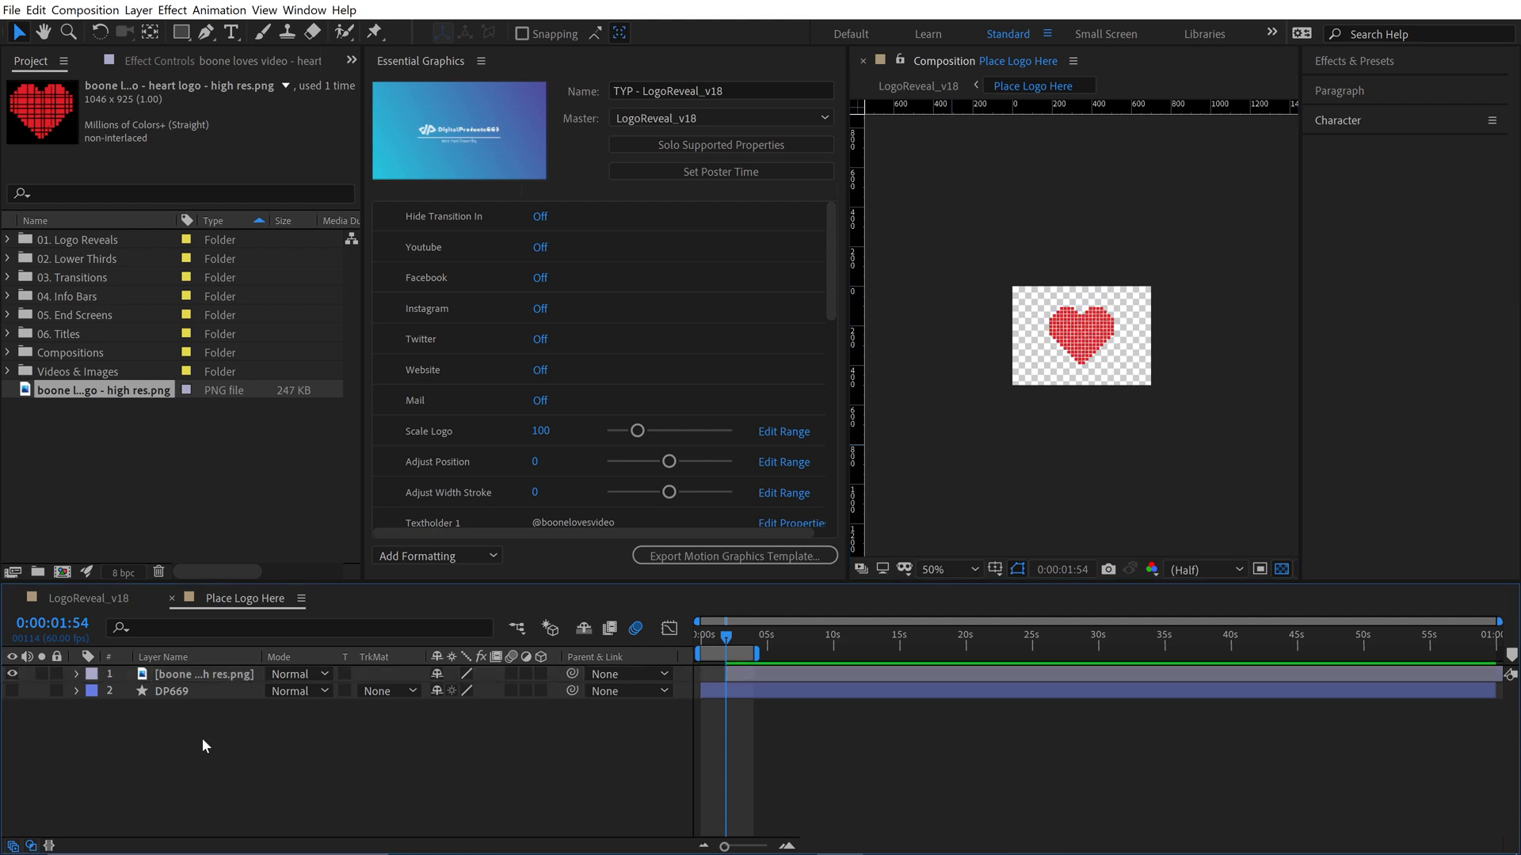
left_click(172, 599)
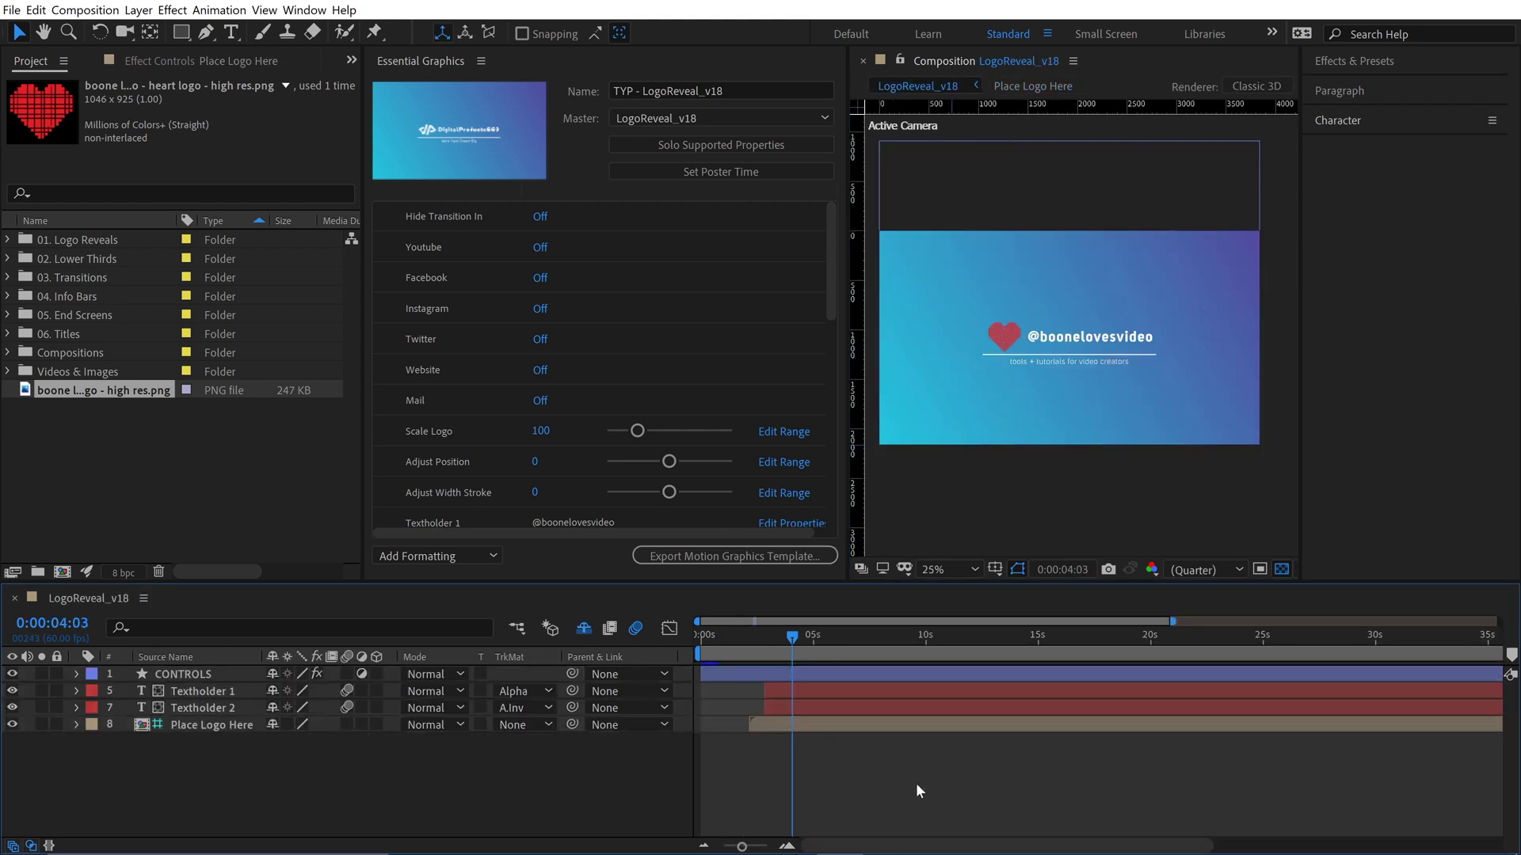
Step: Enlarge the preview and lower Scale Logo slightly to shrink the heart logo
key("period")
left_click(638, 431)
left_click_drag(637, 435, 627, 435)
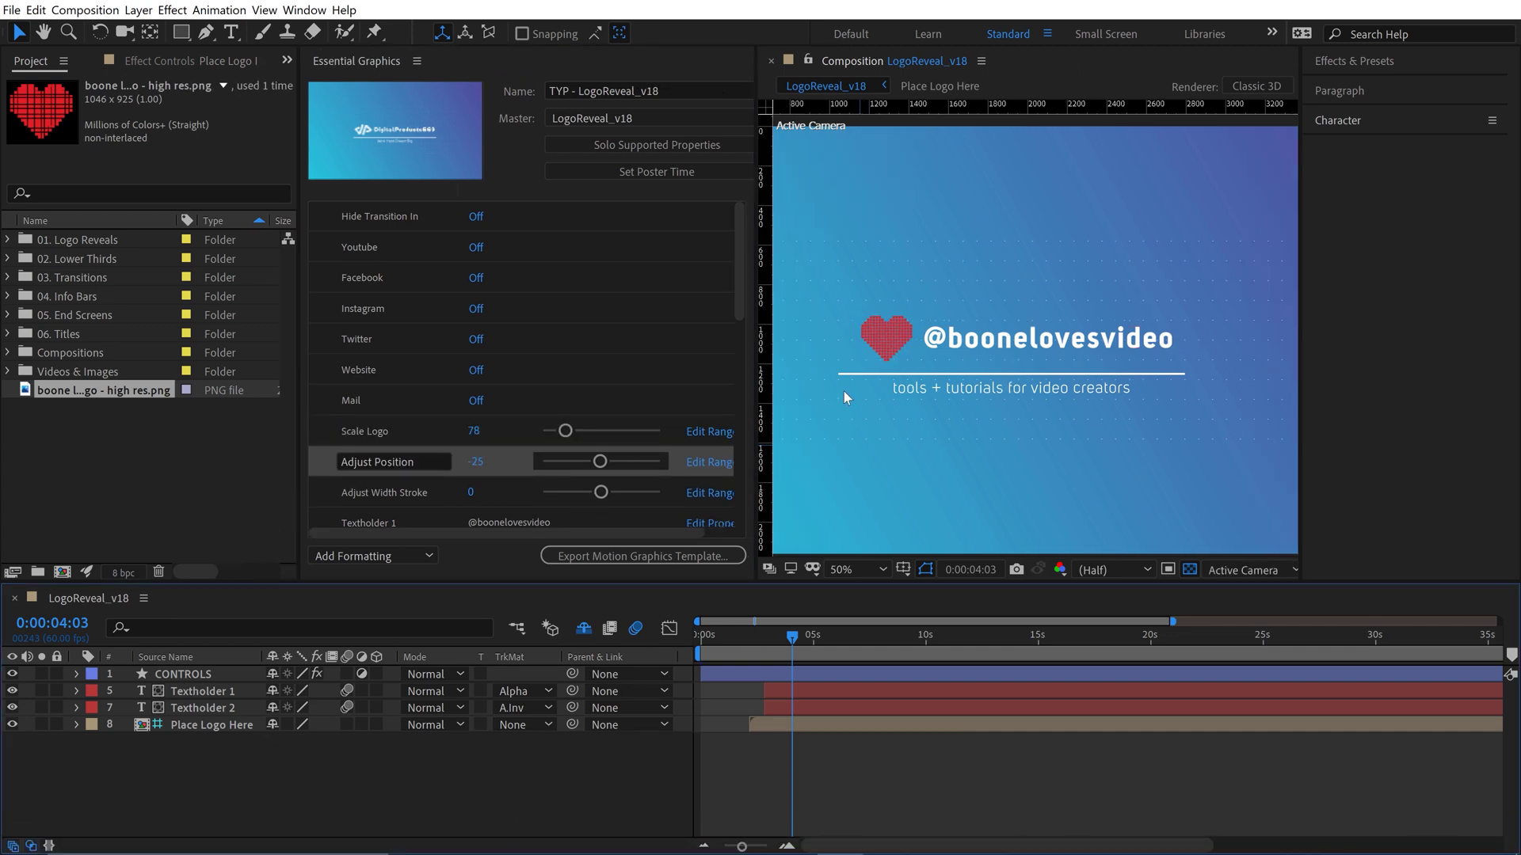
scroll(546, 515, "down", 10)
Step: Set Gradient 2 to black and Gradient 1 to the heart's red, then preview the reveal
left_click(488, 511)
left_click(933, 652)
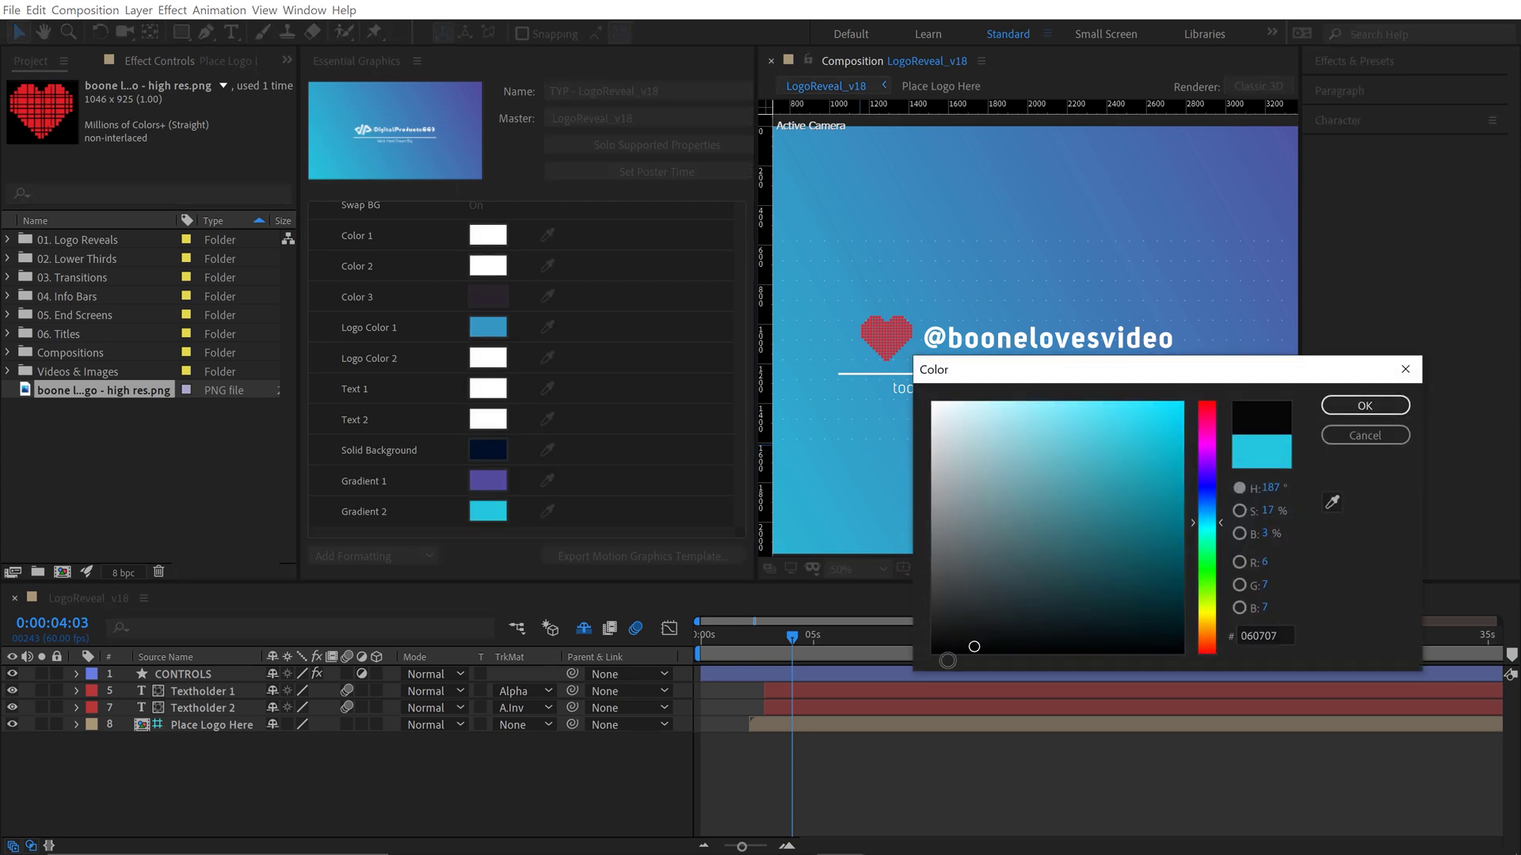
left_click(1331, 406)
left_click(546, 480)
left_click(61, 89)
key("space")
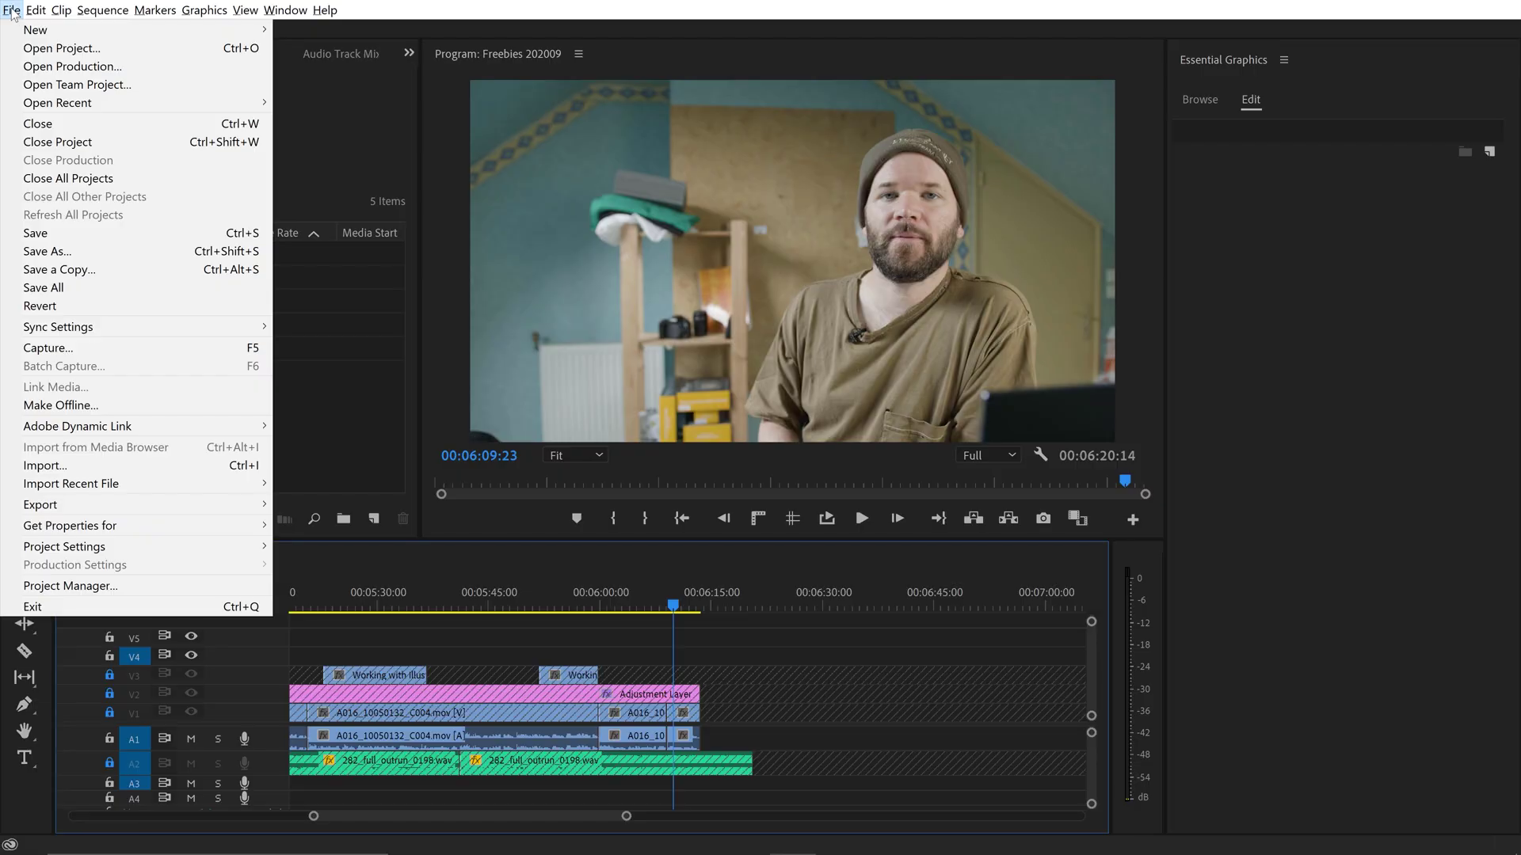
left_click(12, 11)
left_click(12, 12)
Step: Dynamic-link LogoReveal_v18 into Premiere and place it on V4 from about 6:12
mouse_move(222, 428)
left_click(357, 461)
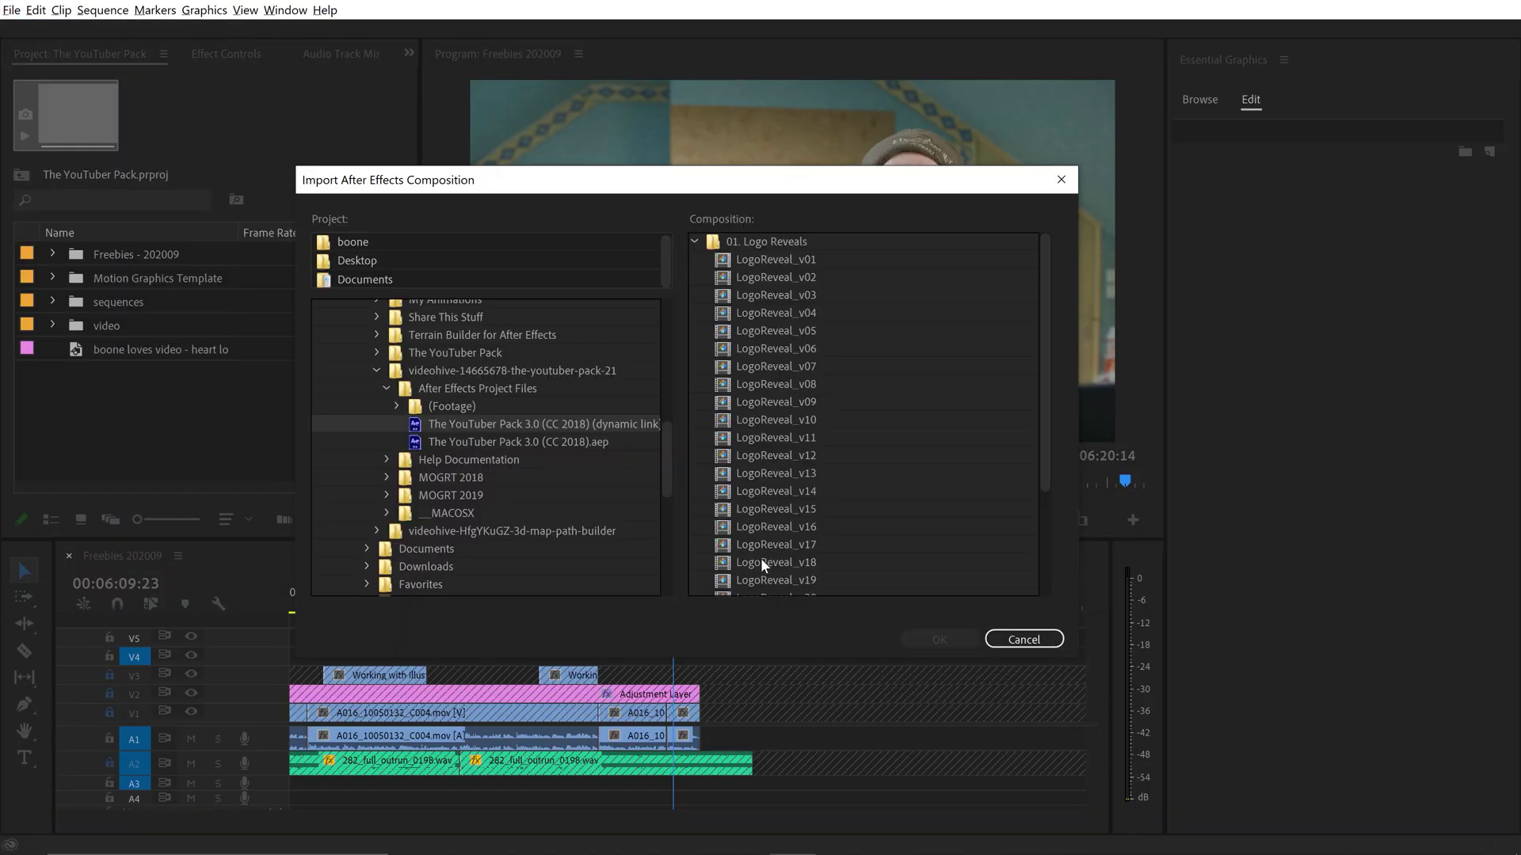
left_click(943, 642)
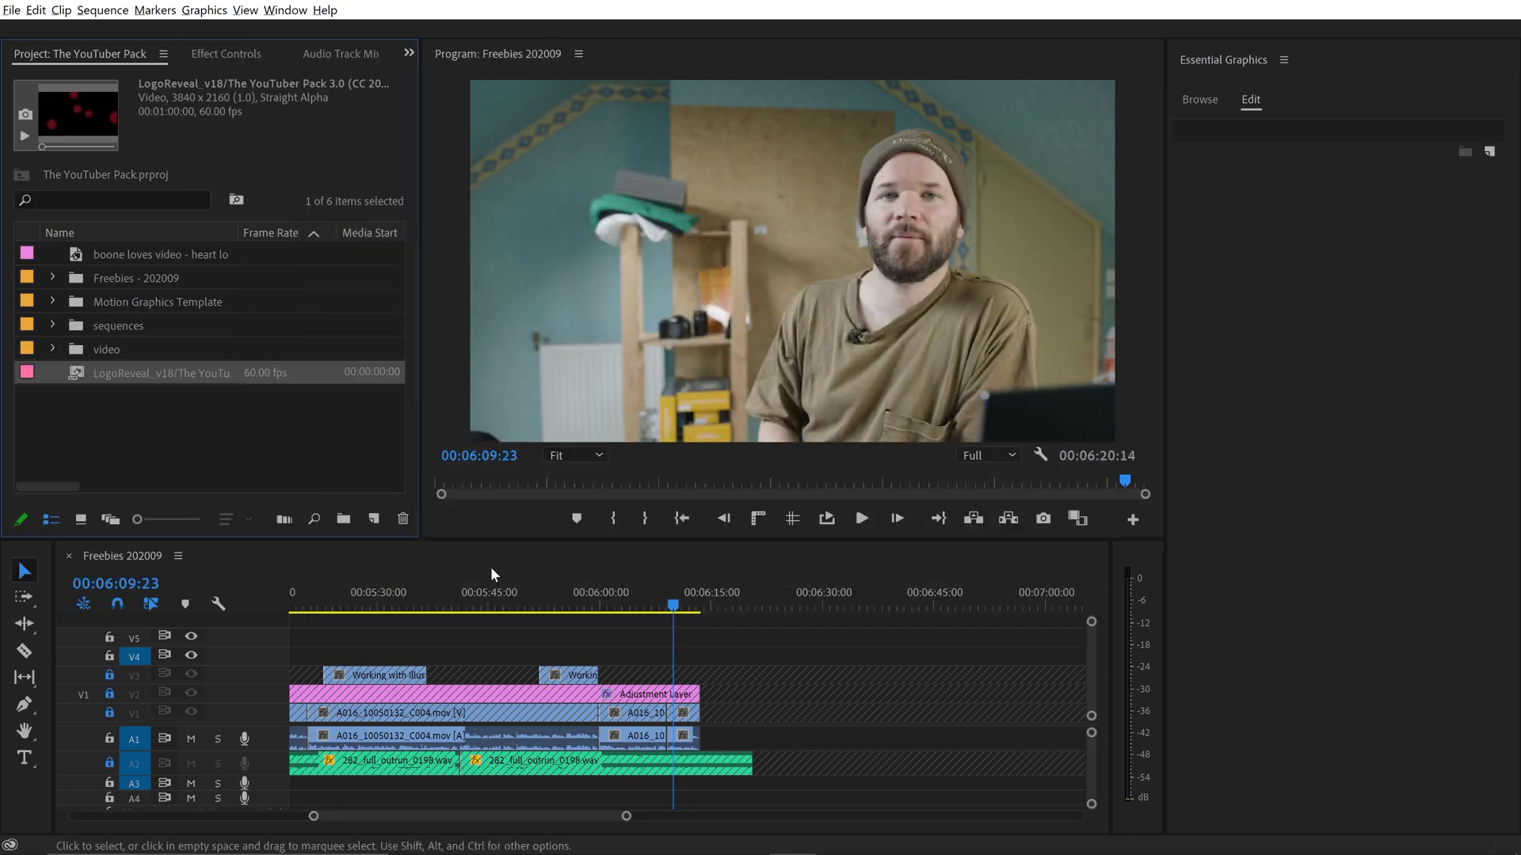
left_click_drag(80, 376, 670, 658)
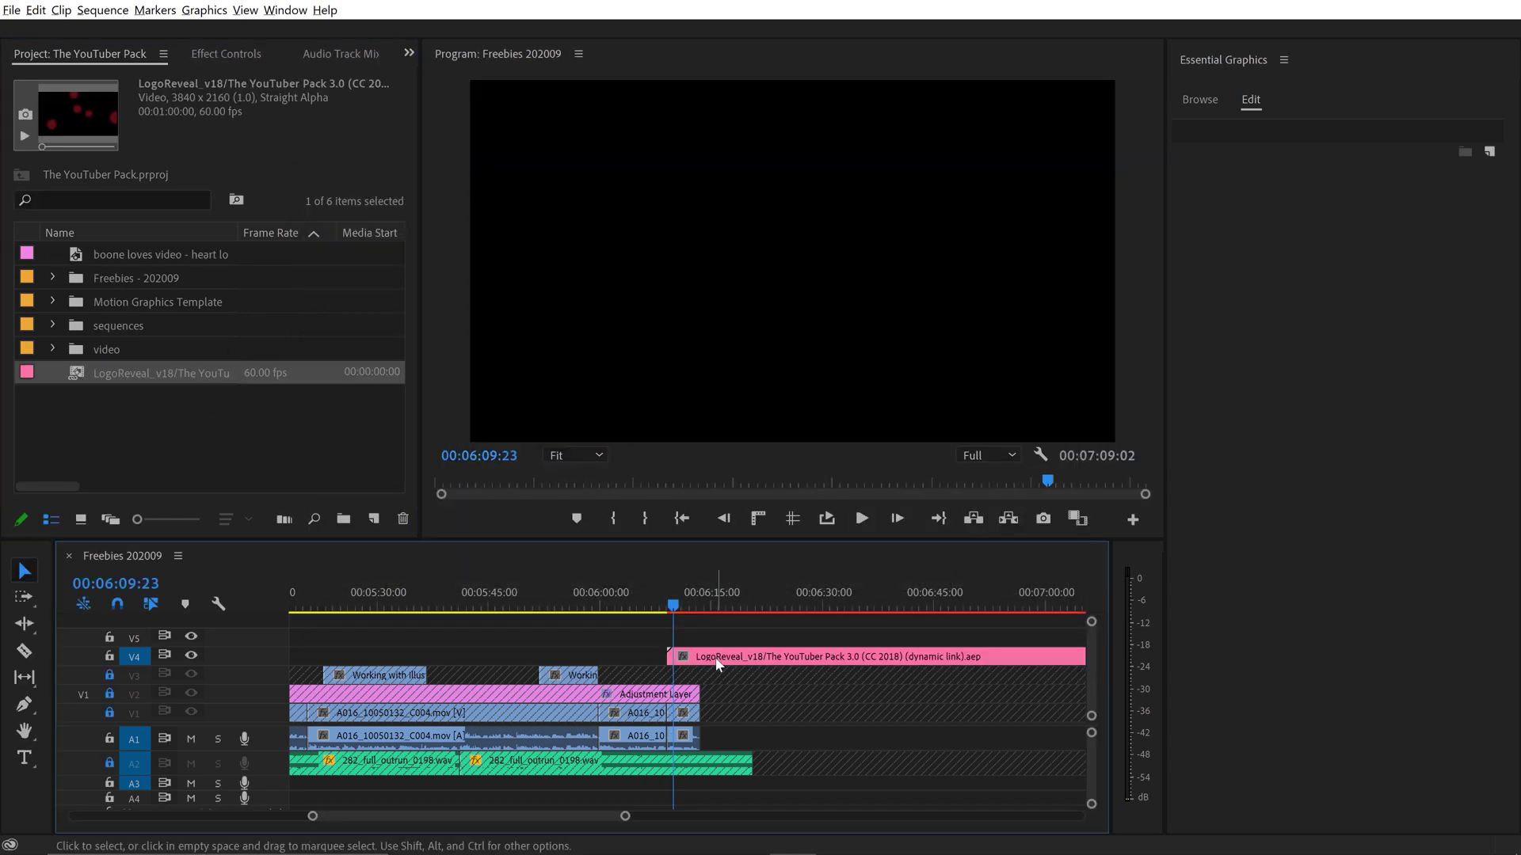